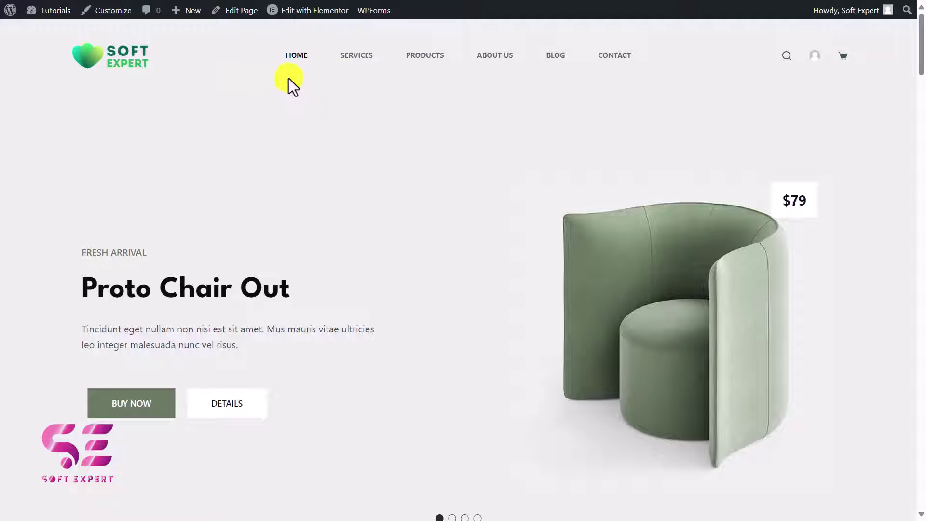
Step: Open the Products shop page and scroll through the product grid
scroll(415, 174, "down", 8)
scroll(414, 174, "up", 8)
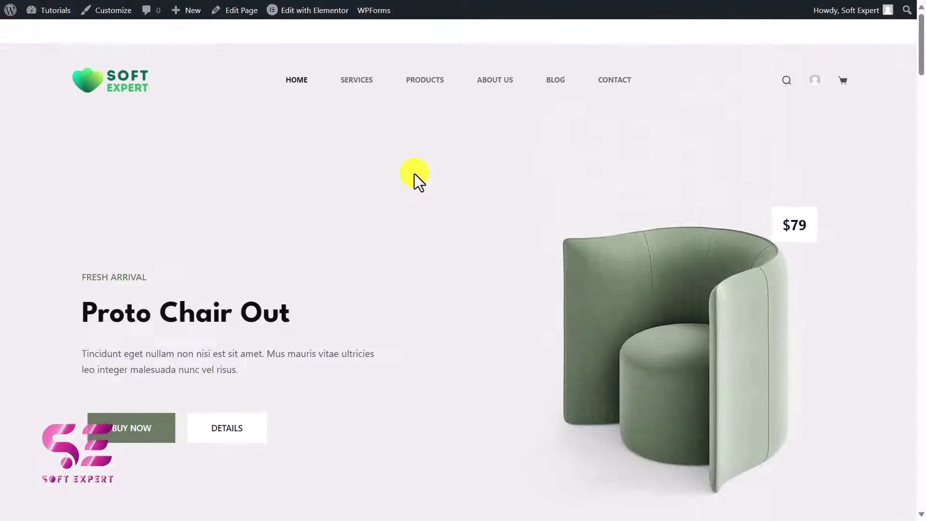
left_click(428, 57)
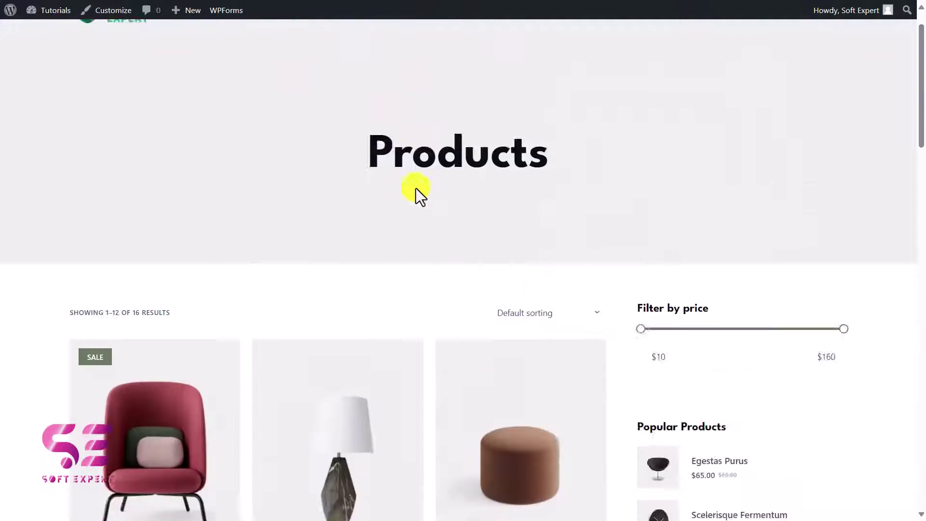
scroll(415, 188, "down", 3)
scroll(415, 188, "down", 3)
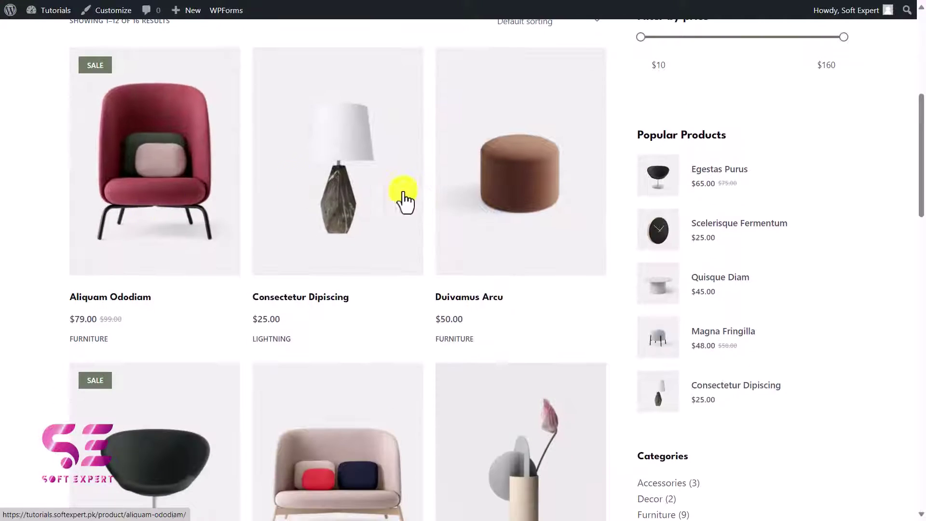
scroll(657, 256, "down", 3)
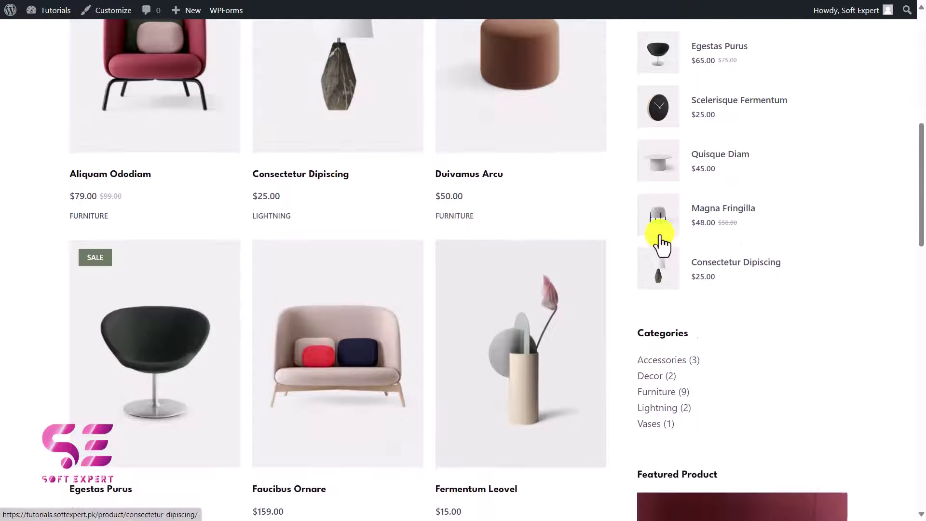
scroll(495, 290, "down", 10)
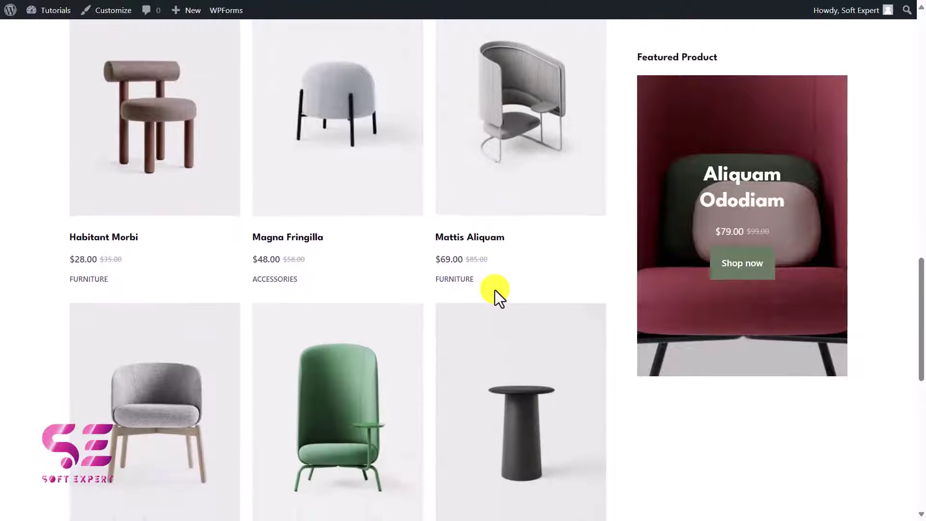
scroll(494, 290, "down", 5)
scroll(495, 291, "up", 15)
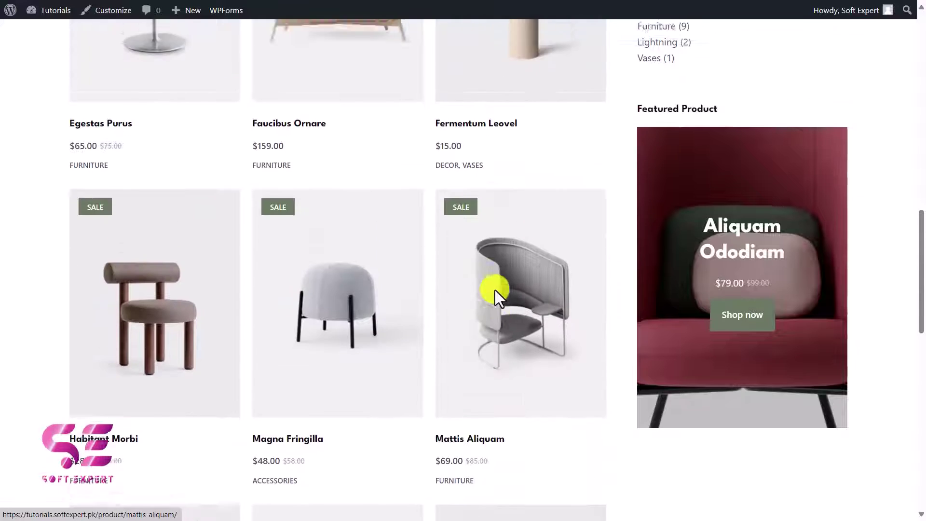
scroll(495, 290, "up", 6)
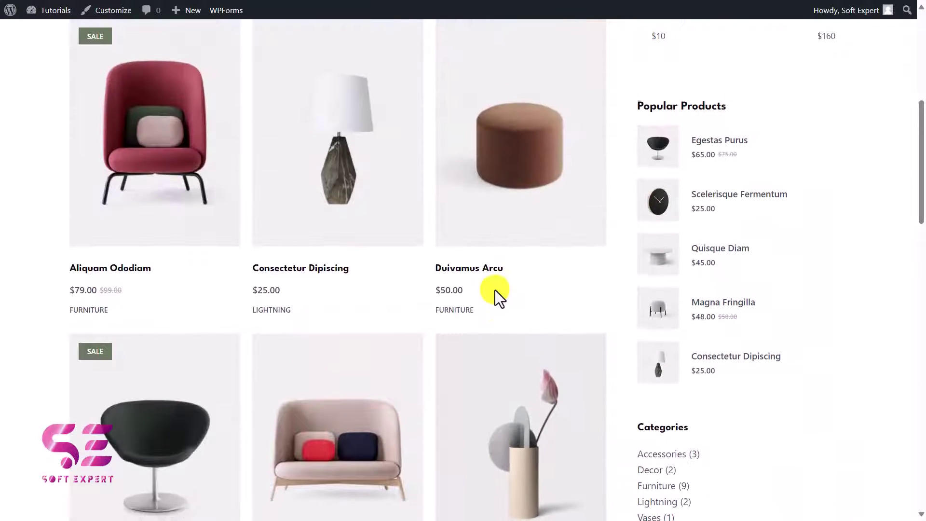
scroll(495, 290, "up", 6)
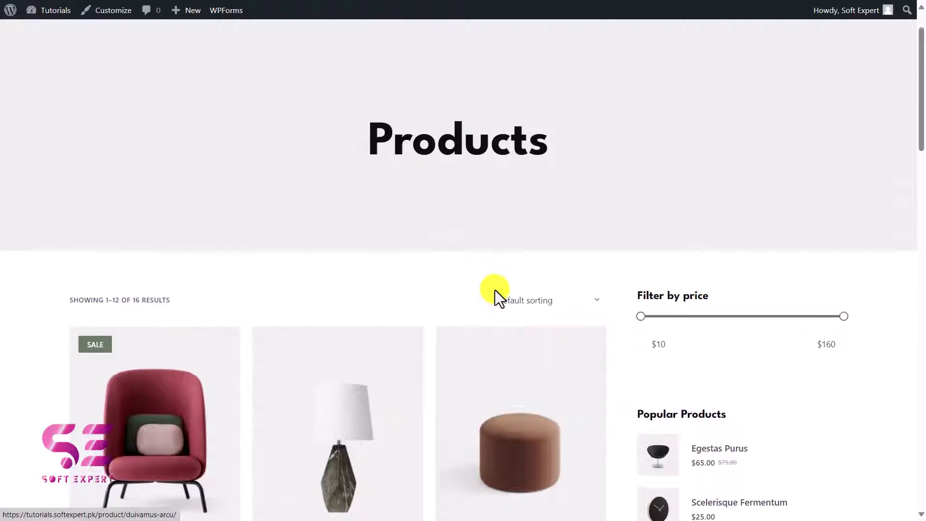
scroll(494, 291, "down", 5)
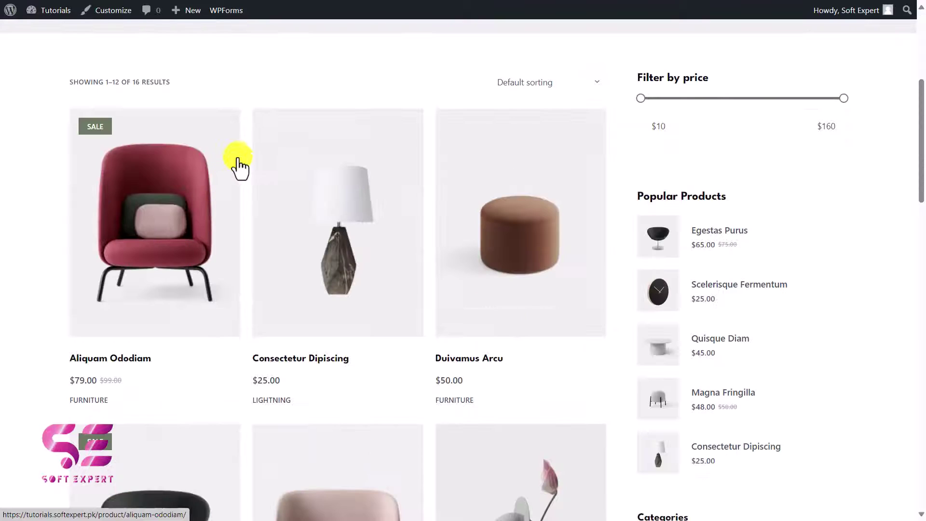
Step: Open the Aliquam Ododiam chair page and show its Product Inquiry form
left_click(169, 263)
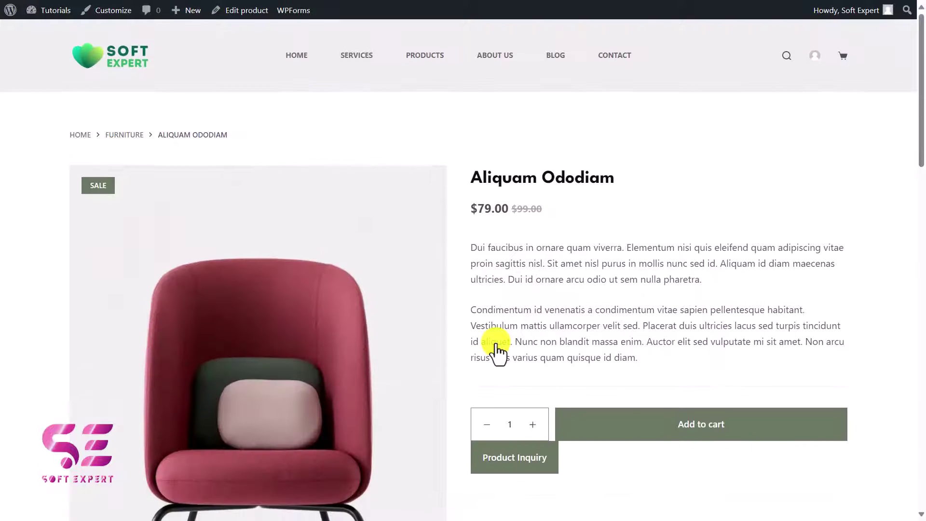
scroll(496, 352, "down", 2)
left_click(506, 344)
scroll(502, 357, "down", 3)
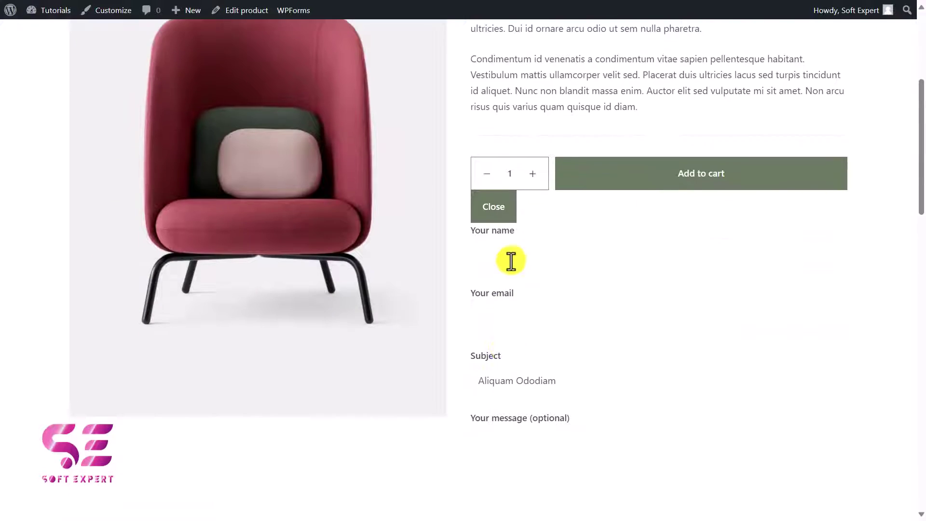
scroll(511, 260, "up", 5)
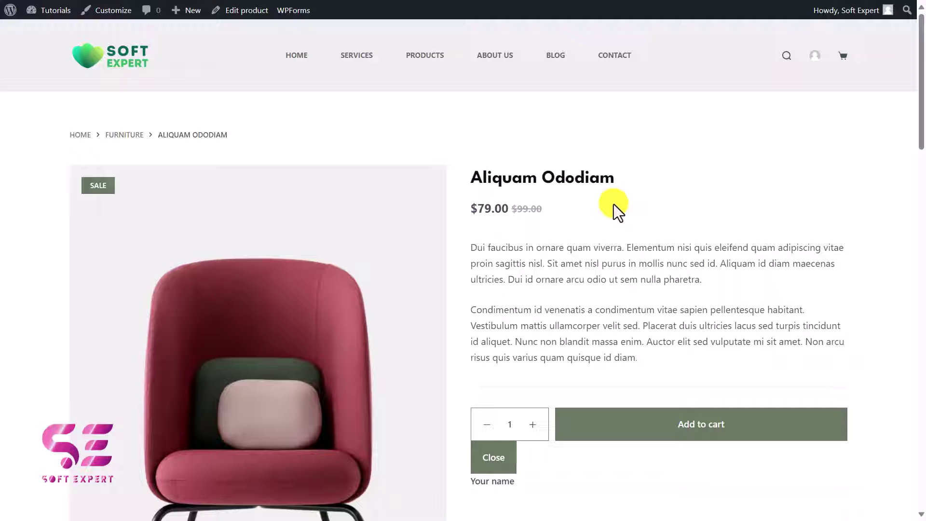
Step: Return to the Products shop listing and bring up the open-windows switcher
key("alt+Left")
scroll(450, 212, "up", 2)
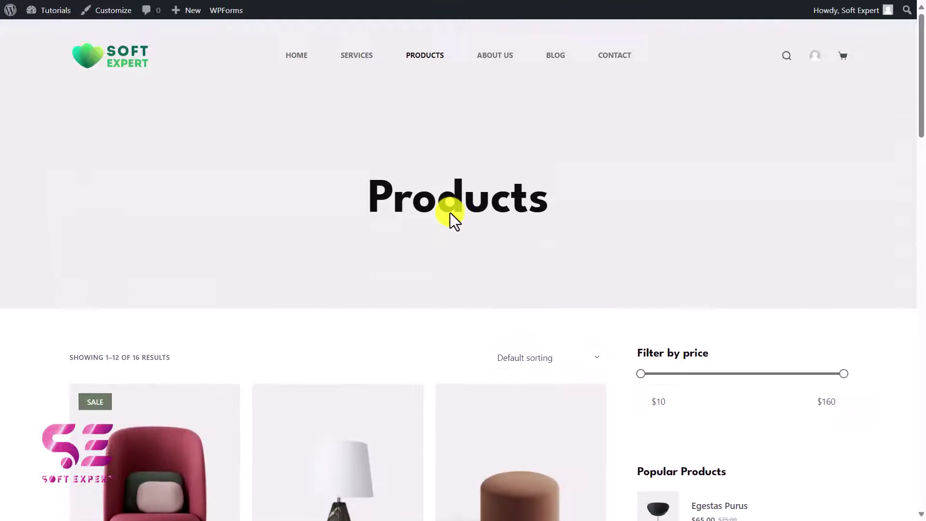
key("alt+Tab")
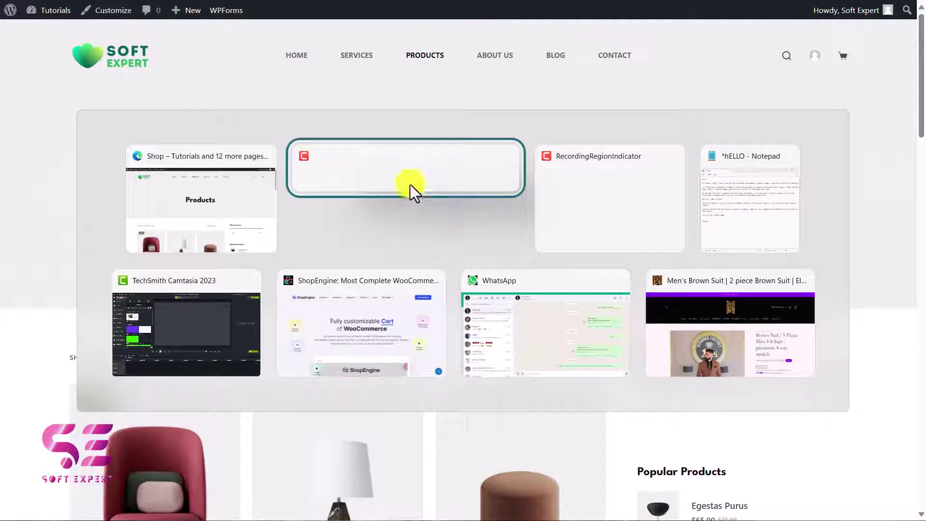
Step: Switch to the ShopEngine page in the browser and view it full screen
left_click(409, 190)
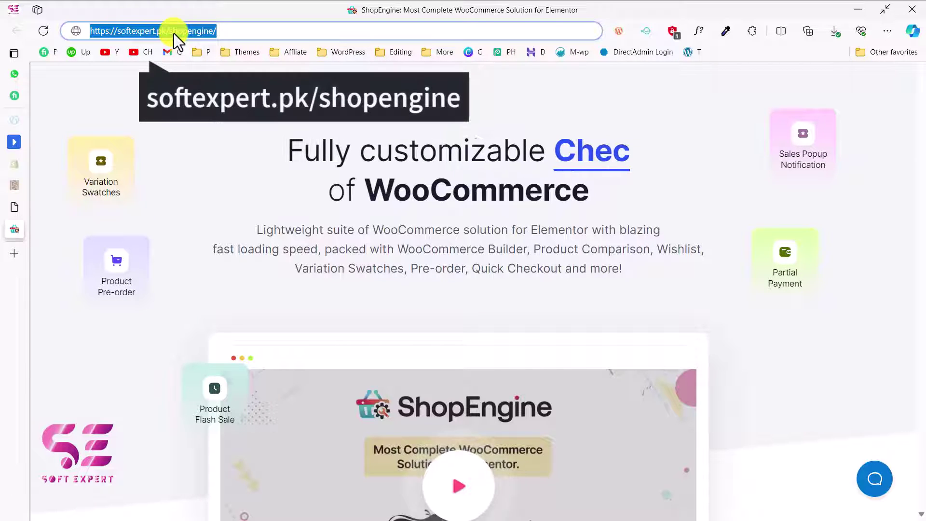
key("F11")
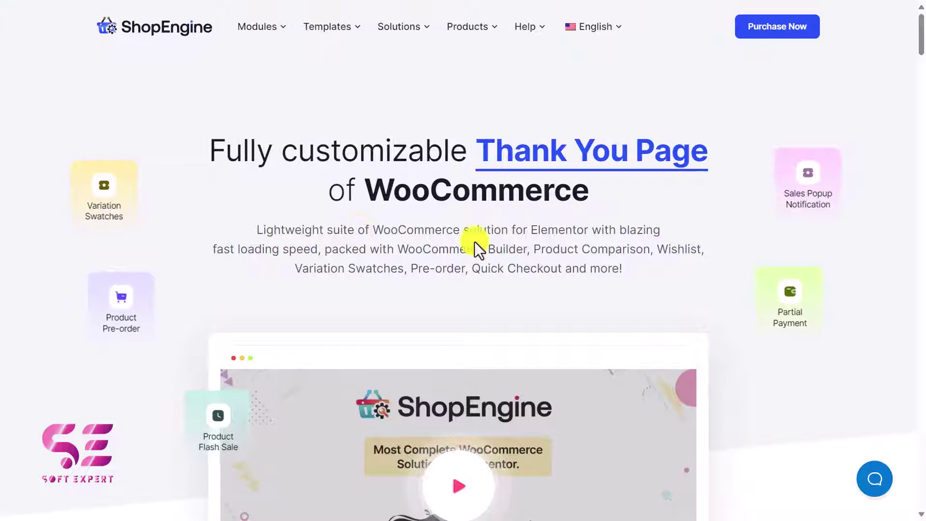
scroll(465, 244, "down", 5)
scroll(465, 244, "down", 10)
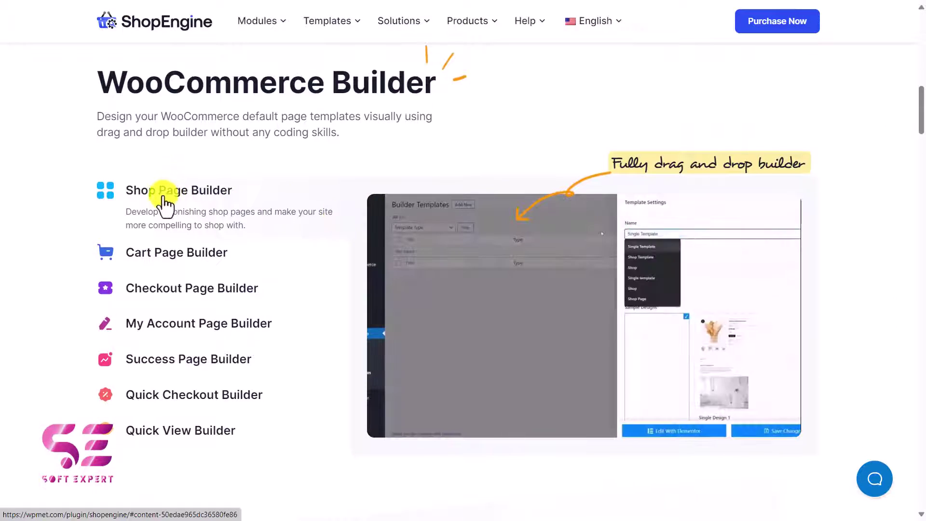
Step: Expand the Cart, Checkout and My Account Page Builder descriptions
left_click(209, 256)
left_click(198, 289)
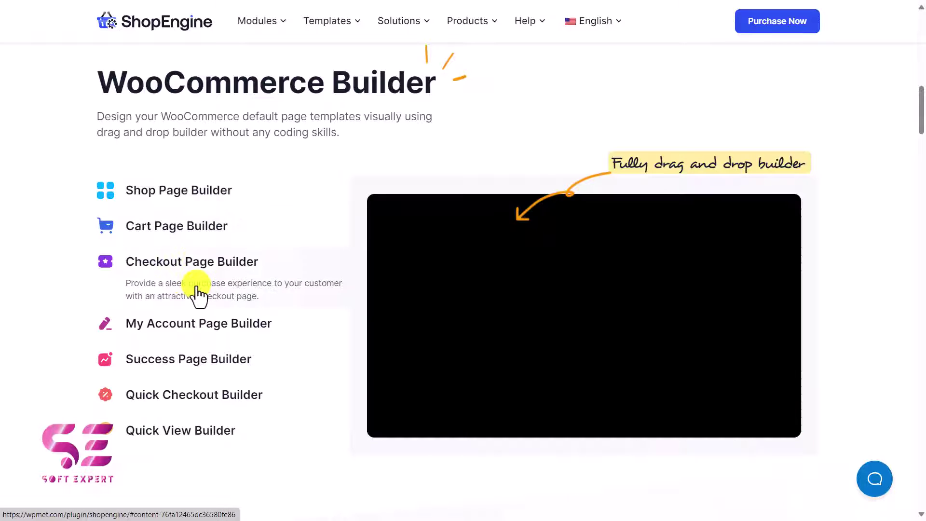
left_click(185, 324)
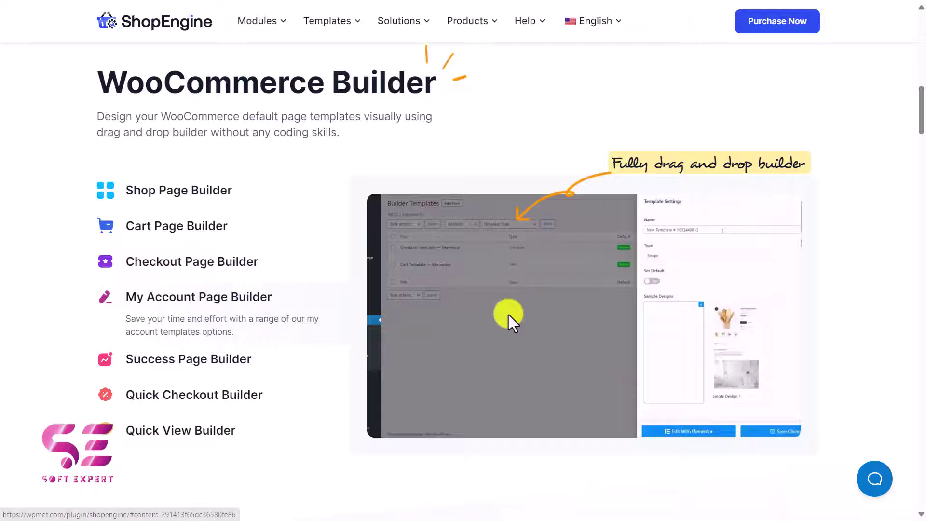
Step: Scroll through the feature modules down to the 'Start Building Your eCommerce with ShopEngine' section
scroll(508, 314, "down", 5)
scroll(508, 314, "down", 7)
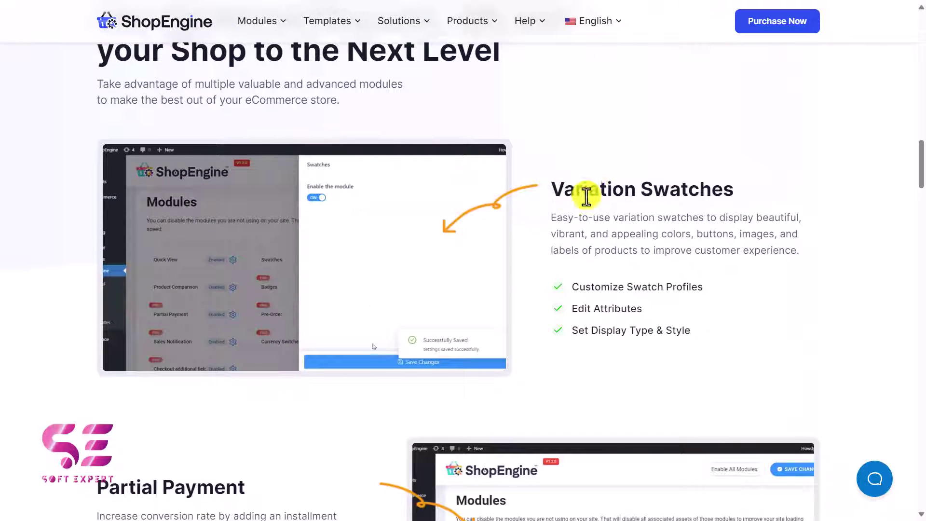
scroll(545, 212, "down", 6)
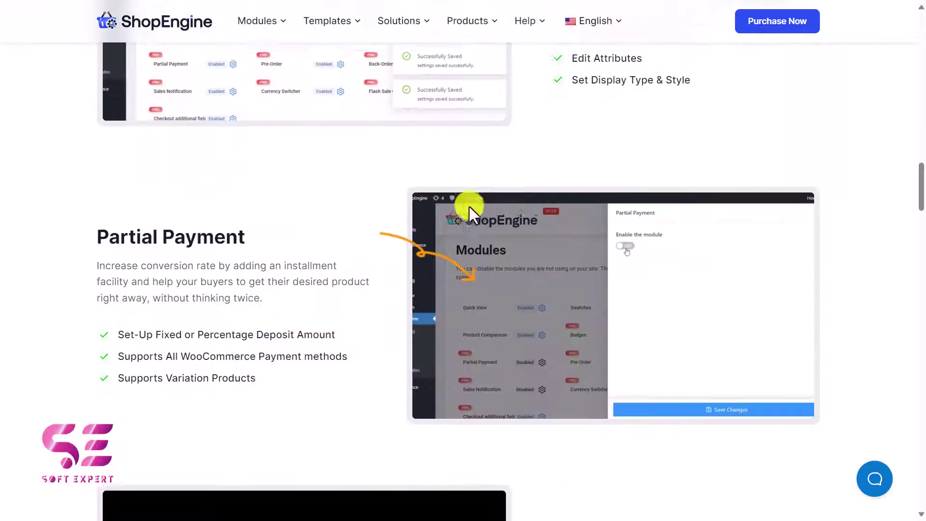
scroll(288, 215, "down", 7)
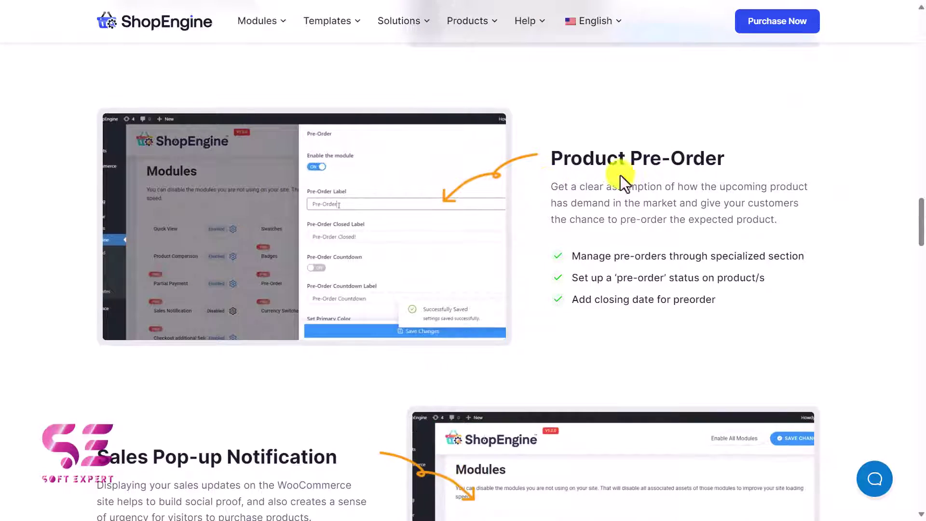
scroll(376, 246, "down", 5)
scroll(345, 208, "up", 1)
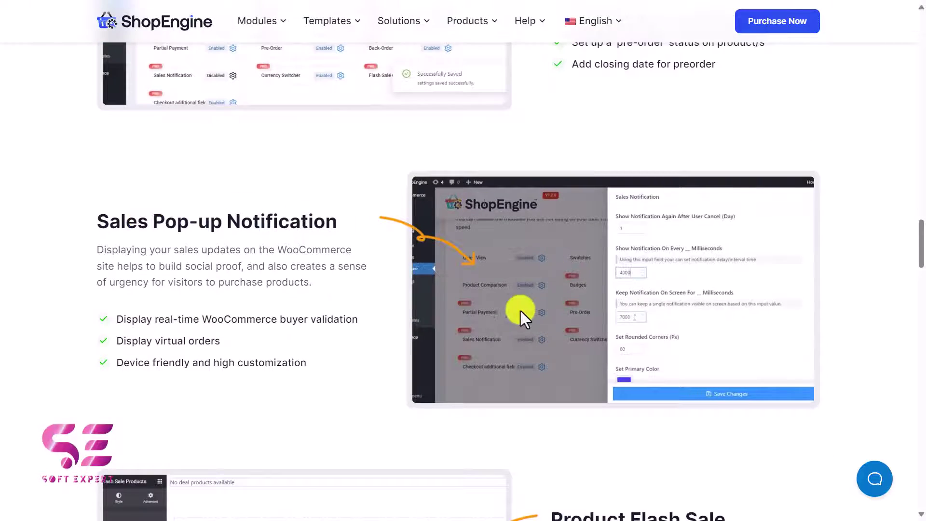
scroll(519, 310, "down", 5)
scroll(523, 265, "up", 4)
scroll(524, 218, "down", 6)
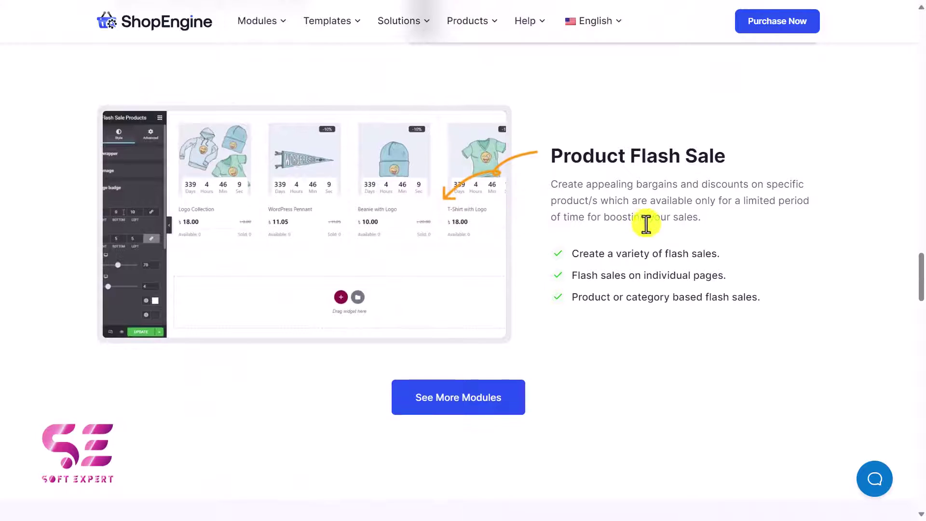
scroll(526, 284, "down", 3)
scroll(518, 271, "down", 14)
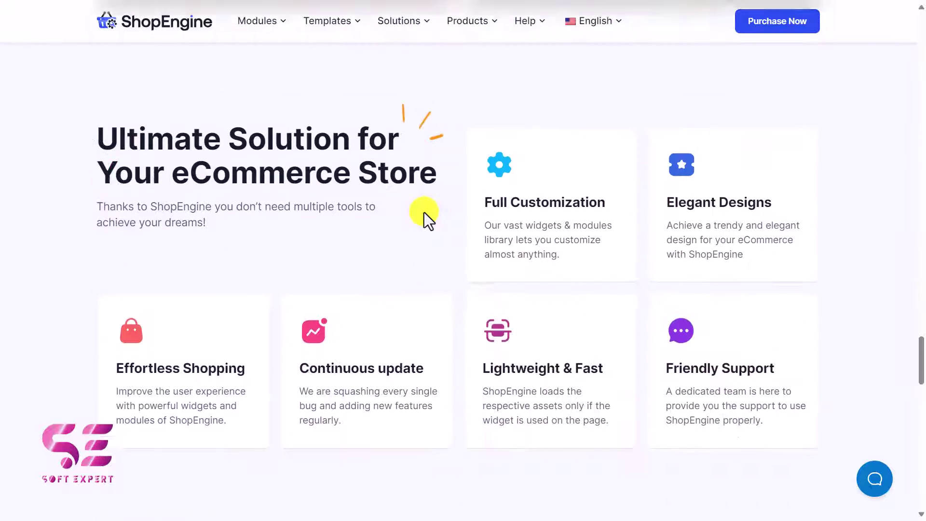
scroll(369, 355, "down", 12)
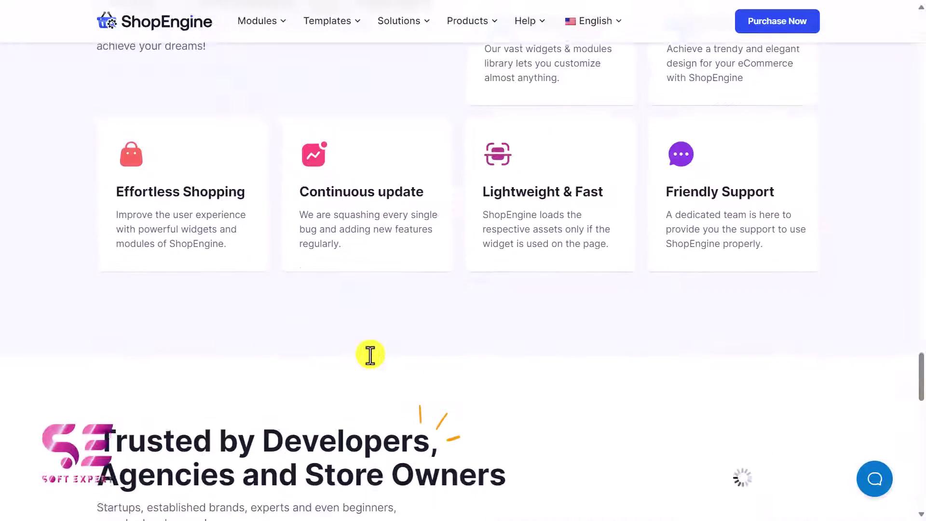
scroll(370, 355, "down", 8)
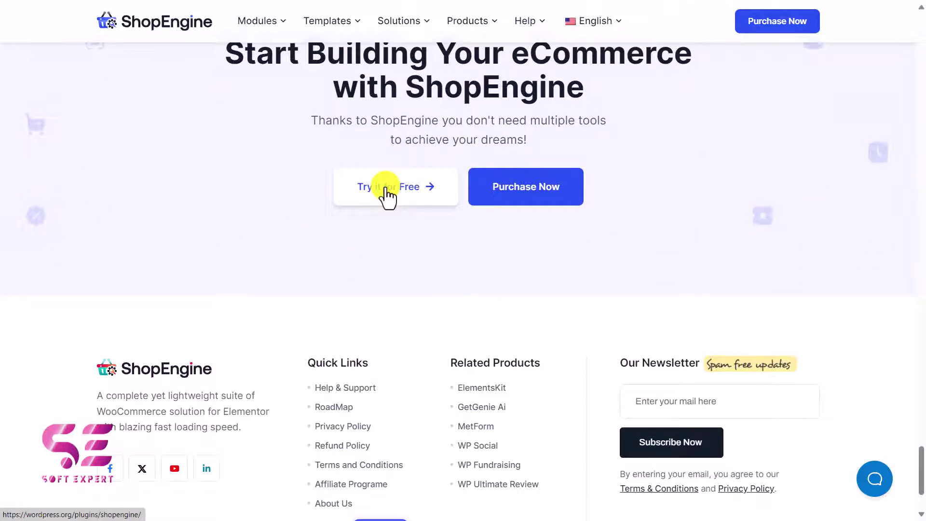
Step: Go to the free ShopEngine plugin page on WordPress.org and download the 4.6.2 zip
left_click(387, 195)
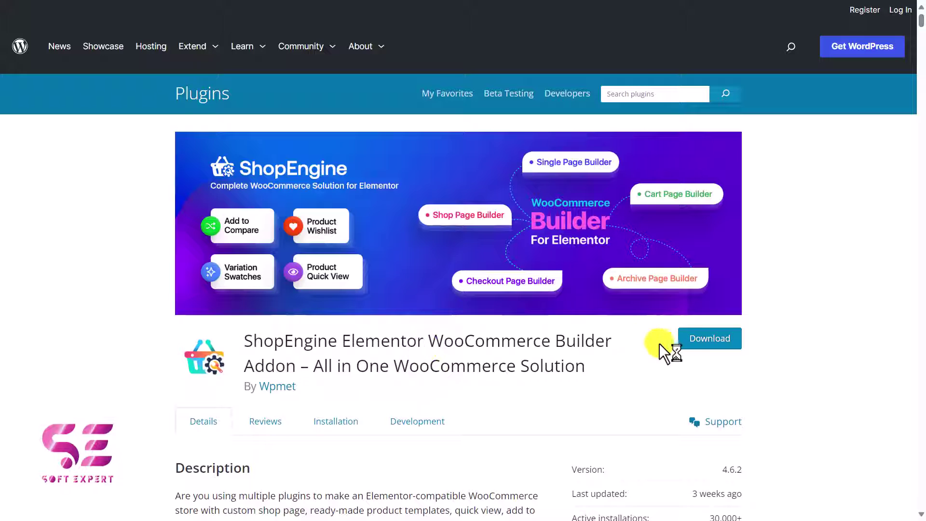
left_click(694, 348)
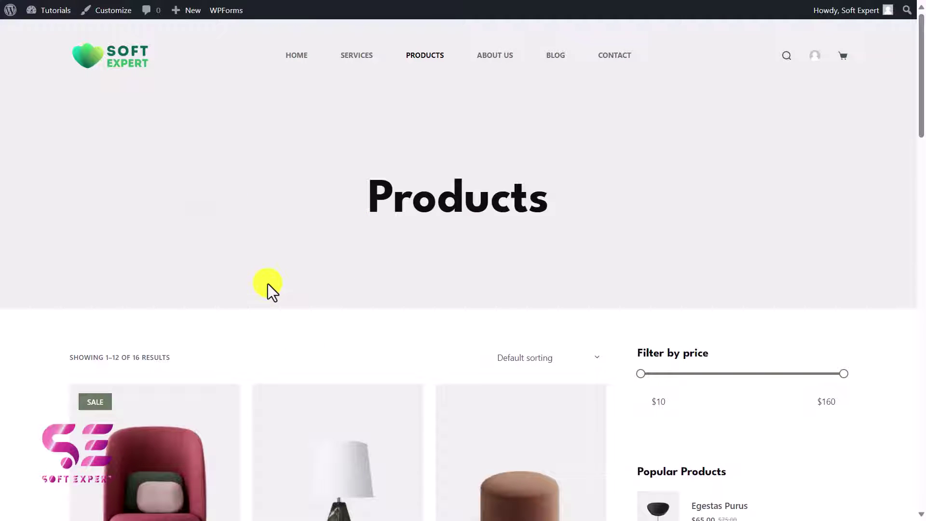
Step: Upload shopengine.4.6.2 (1).zip via Plugins > Add New Plugin, install it and activate ShopEngine
left_click(57, 13)
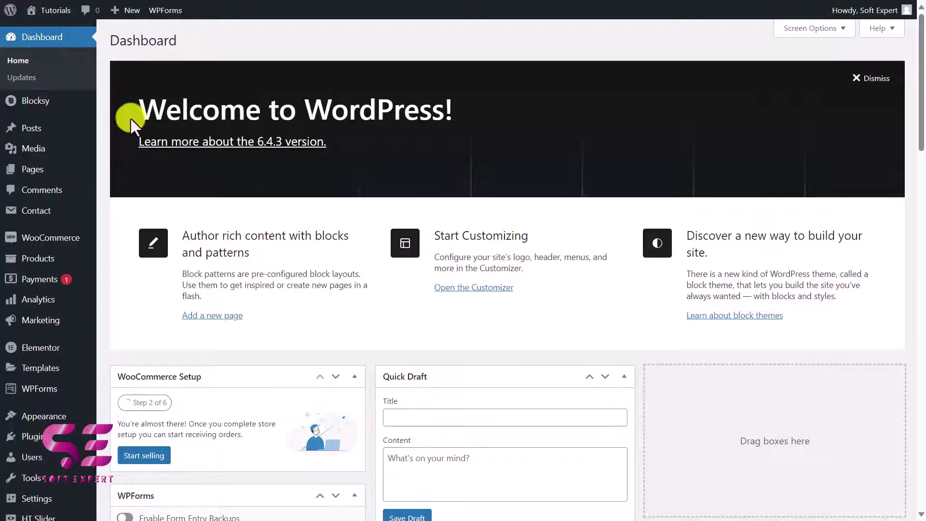
mouse_move(55, 437)
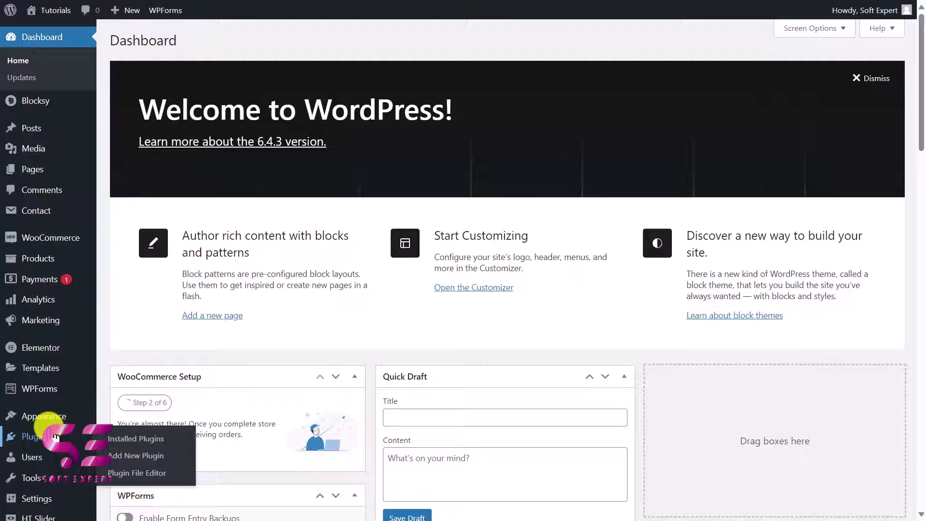
left_click(56, 436)
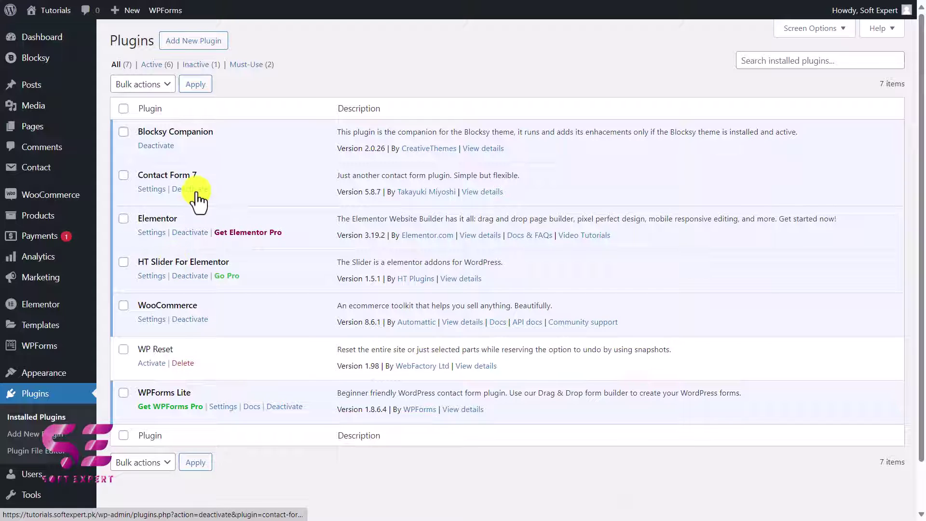
left_click(203, 41)
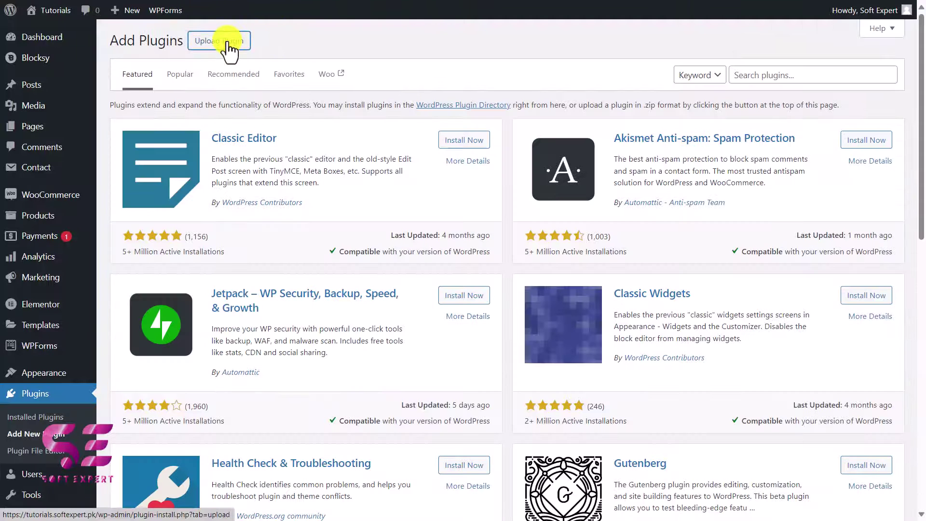
left_click(226, 42)
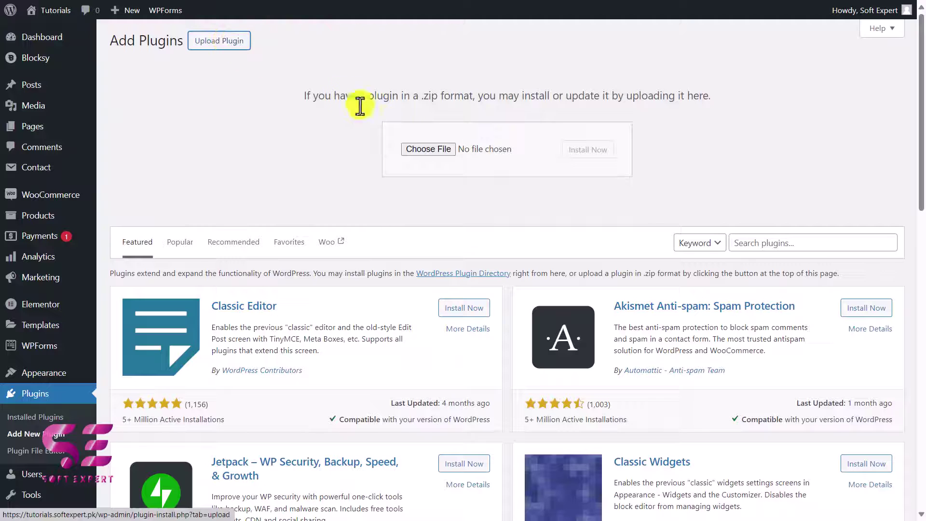
left_click(412, 149)
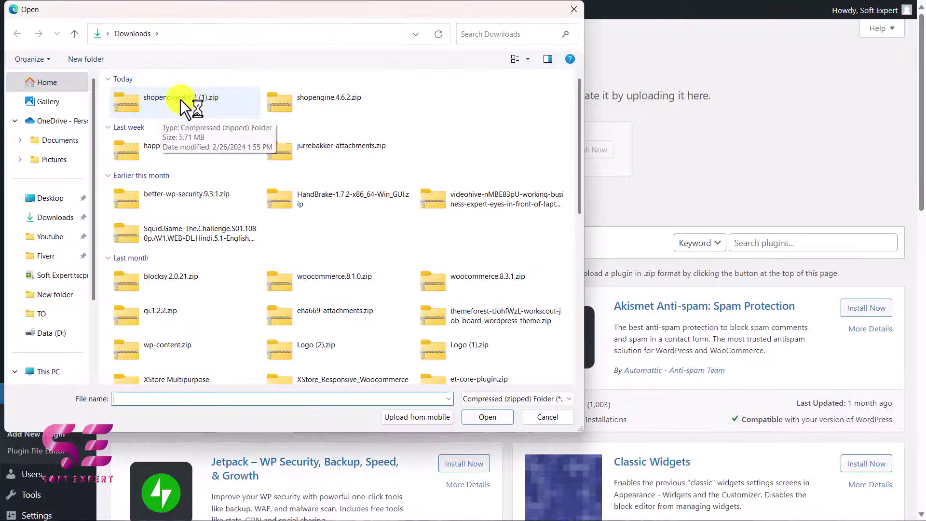
double_click(180, 99)
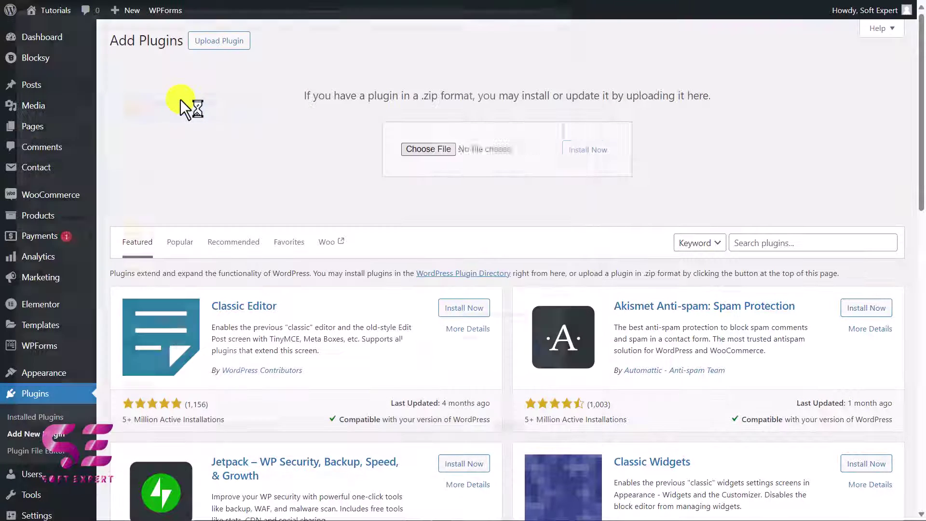
left_click(563, 150)
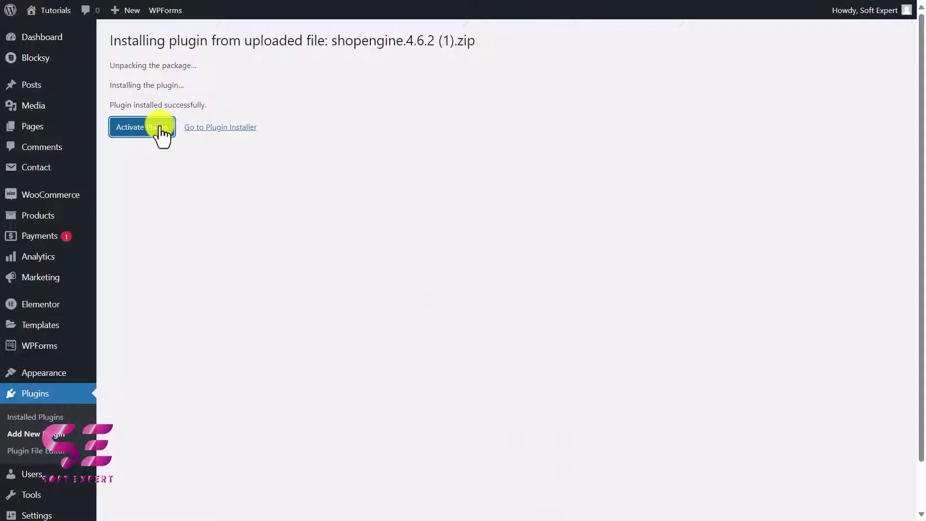
left_click(158, 128)
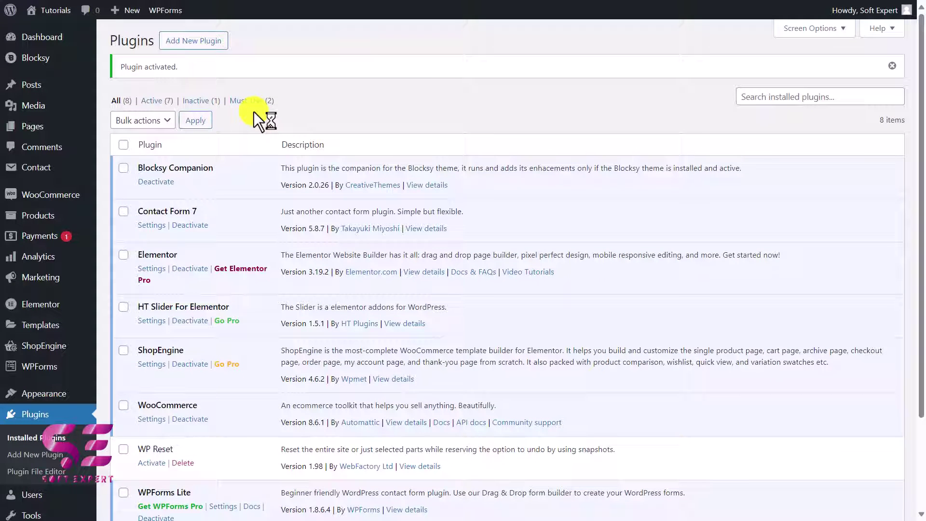
Step: In ShopEngine's Getting Started setup, enable the Archive View Mode and Empty Cart Message widgets
left_click(50, 357)
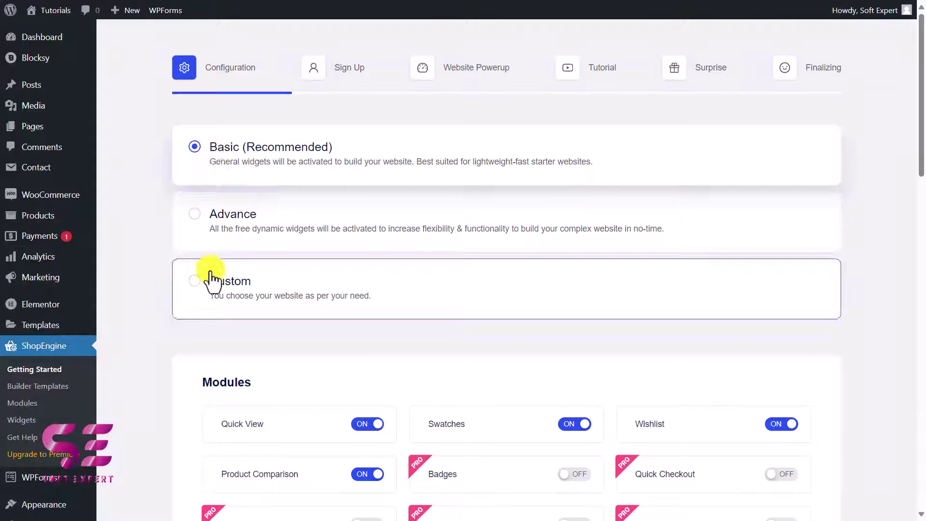
scroll(259, 343, "down", 5)
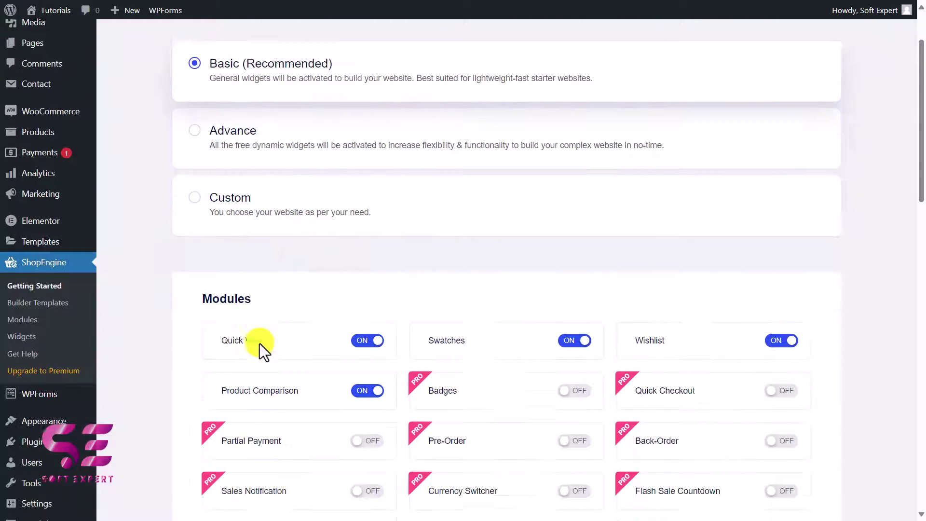
scroll(259, 344, "down", 1)
scroll(259, 344, "up", 1)
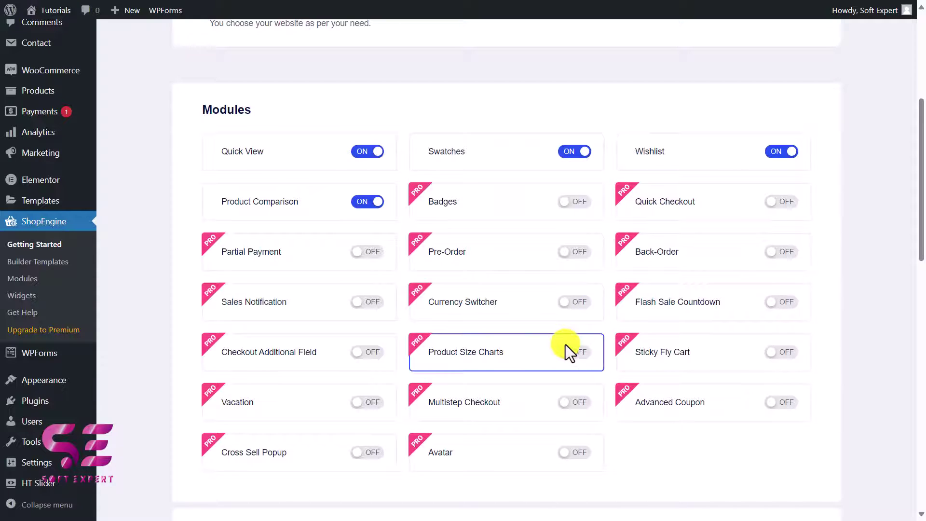
scroll(565, 351, "down", 10)
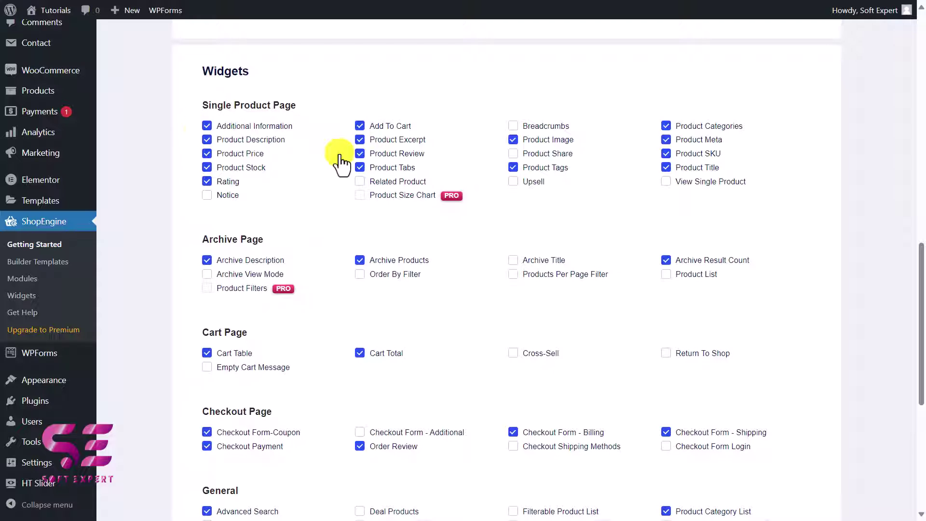
scroll(481, 270, "down", 2)
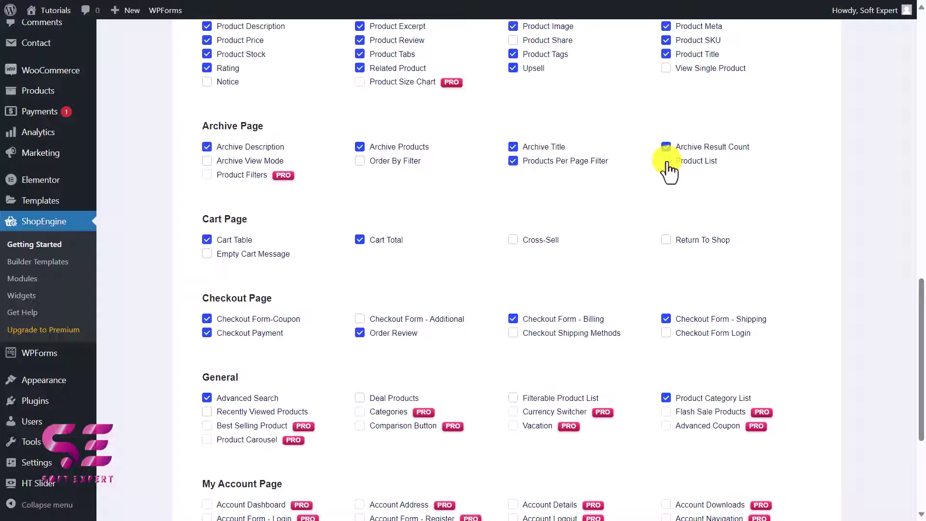
left_click(204, 162)
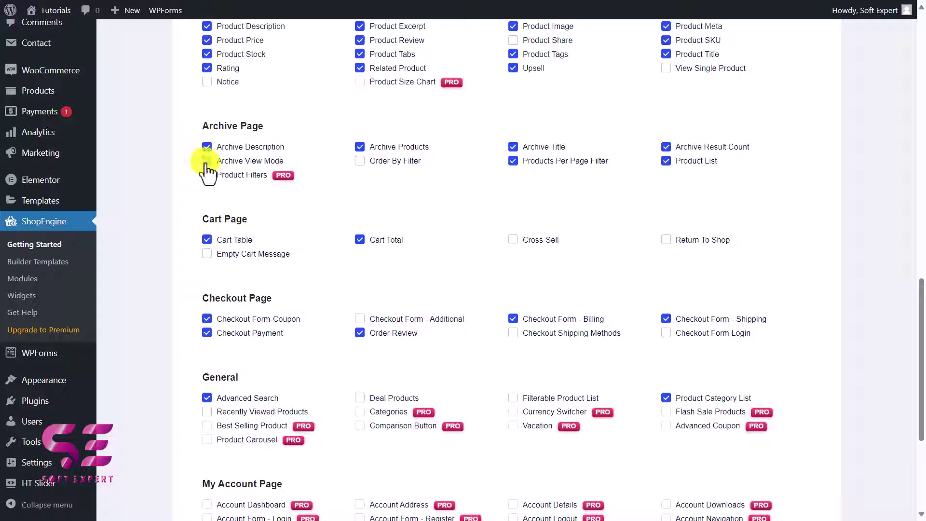
scroll(222, 219, "down", 2)
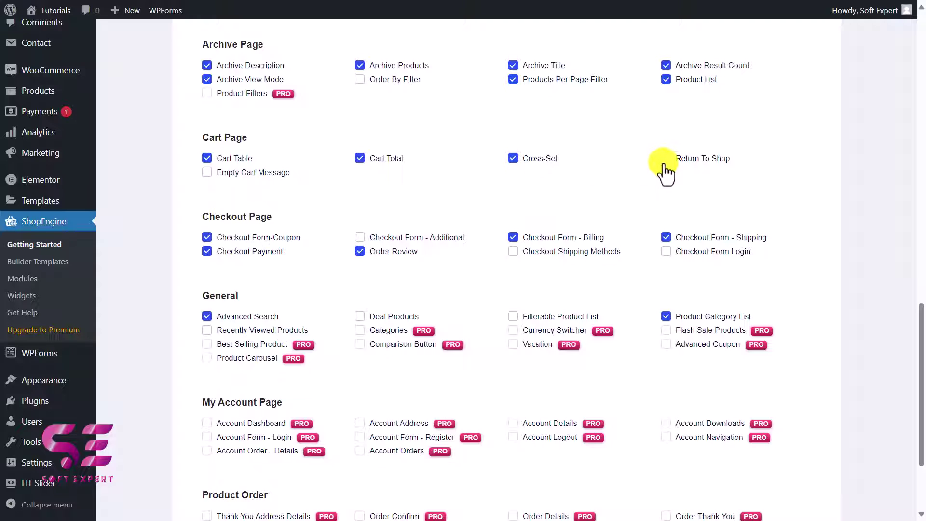
left_click(206, 172)
scroll(290, 216, "down", 3)
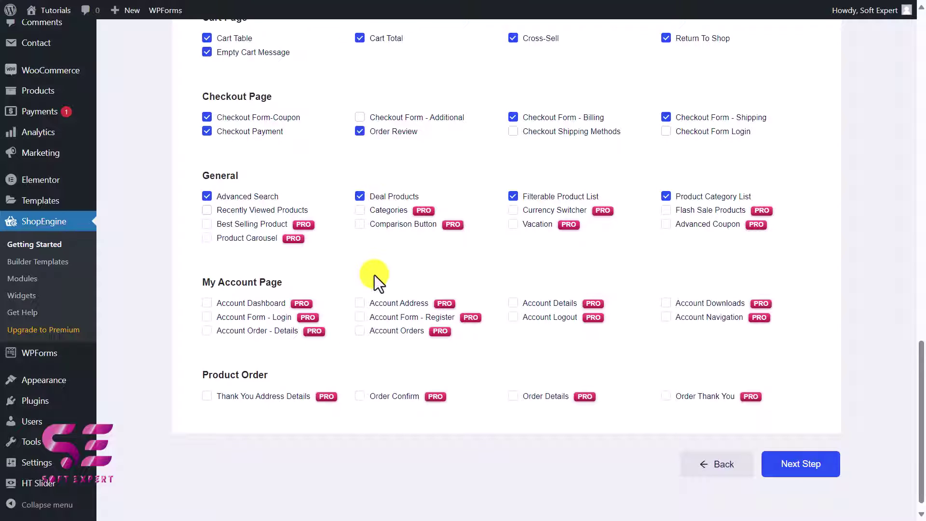
scroll(255, 207, "down", 1)
Step: Skip past the Sign Up, Website Powerup and Tutorial stages and finish the ShopEngine wizard
left_click(782, 454)
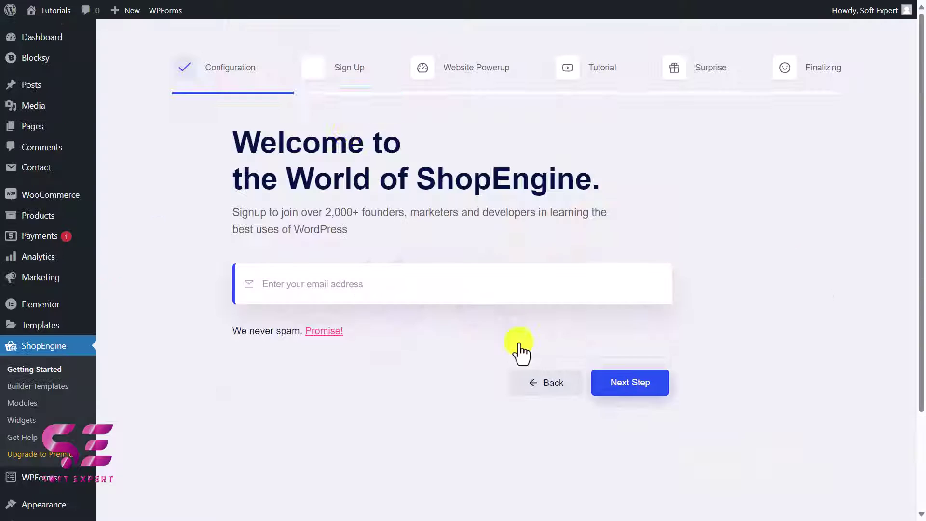
left_click(622, 388)
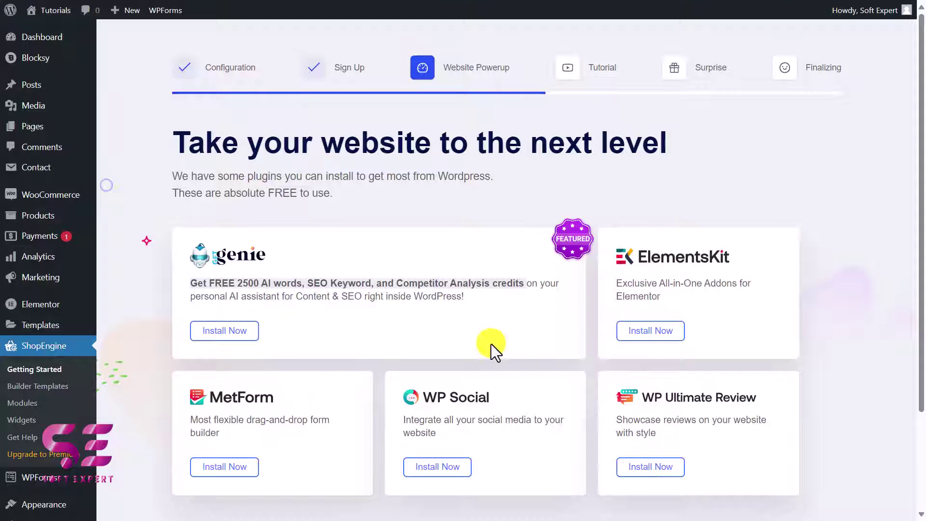
scroll(491, 343, "down", 3)
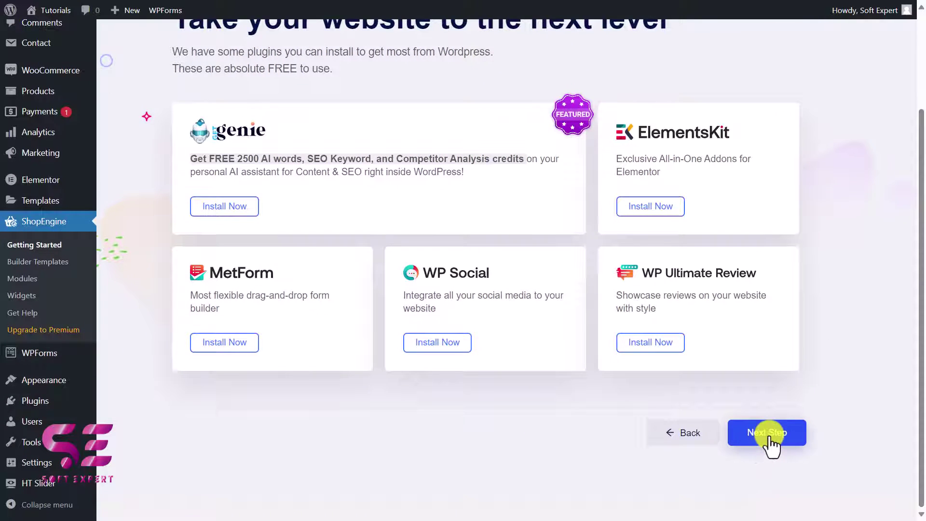
left_click(767, 434)
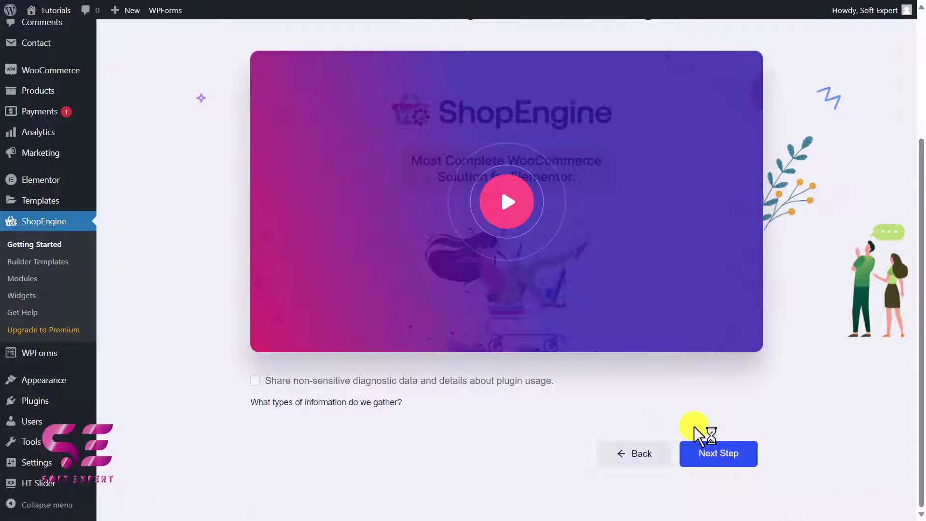
left_click(731, 454)
left_click(533, 425)
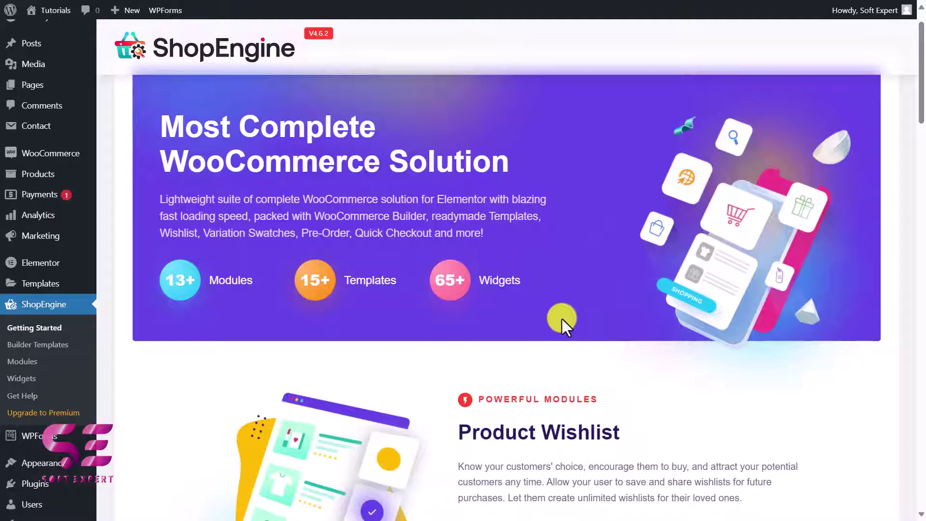
Step: Add a new ShopEngine builder template of type Archive named Custom Shop Page
left_click(77, 338)
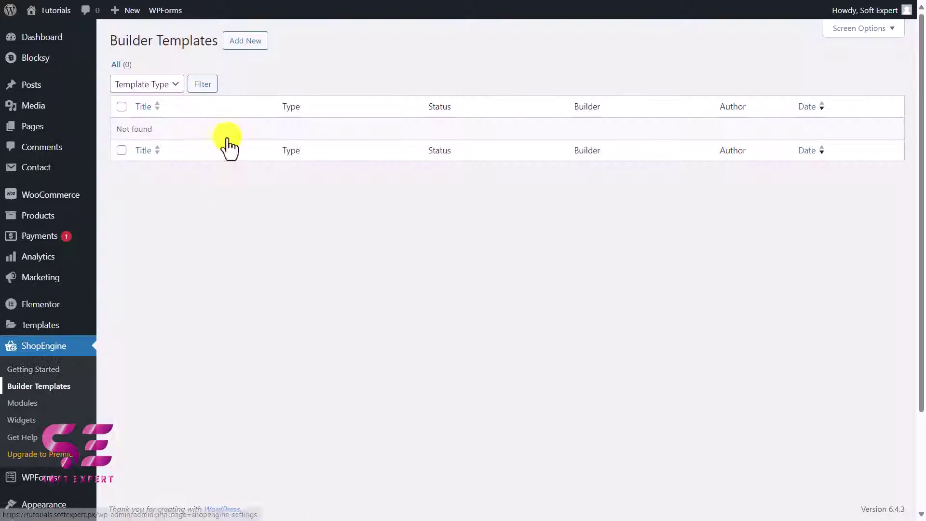
left_click(233, 42)
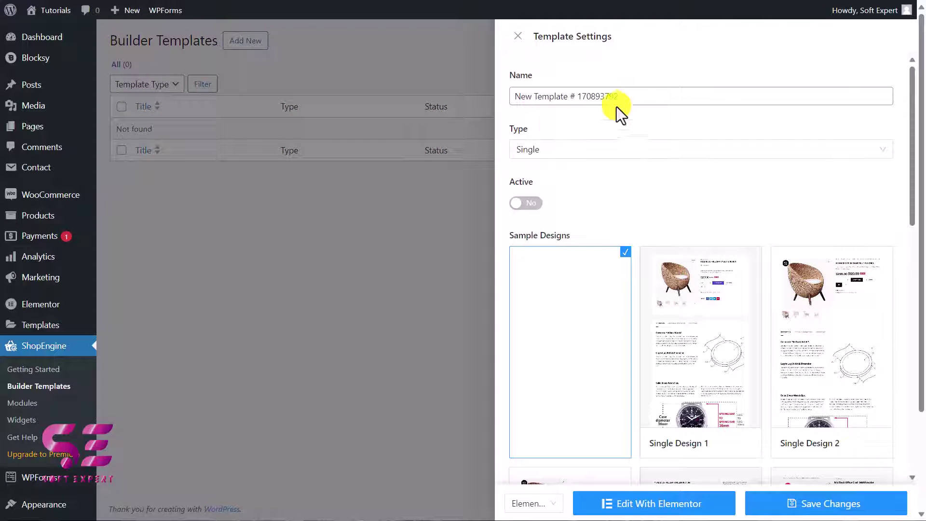
left_click(558, 153)
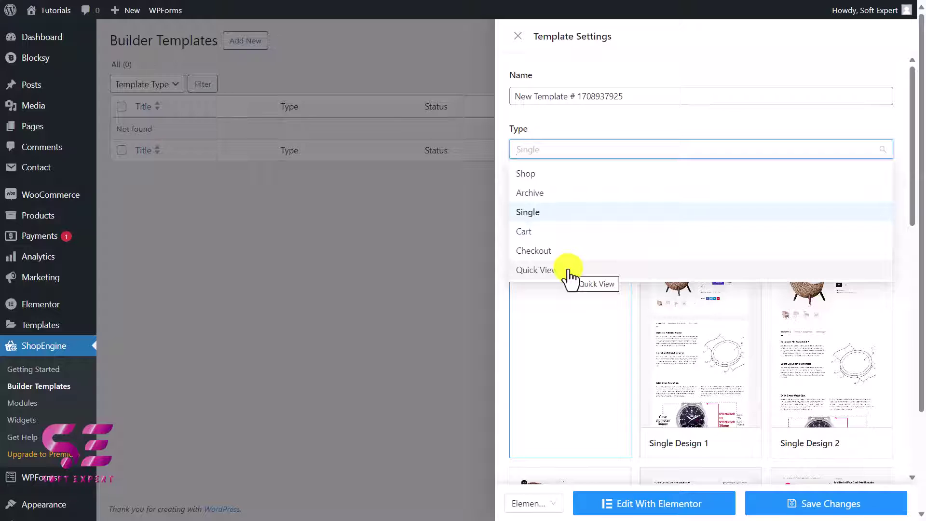
left_click(535, 194)
left_click_drag(629, 95, 508, 101)
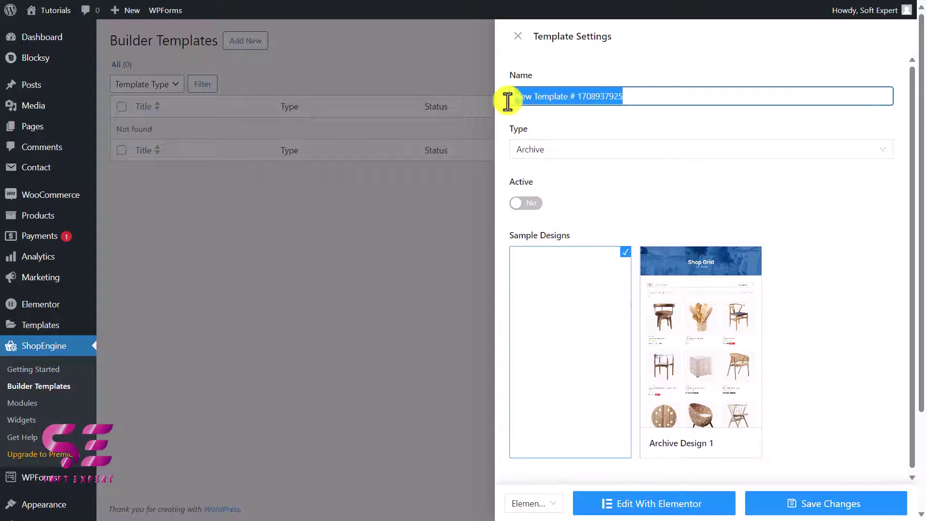
type("Custom Shop Page")
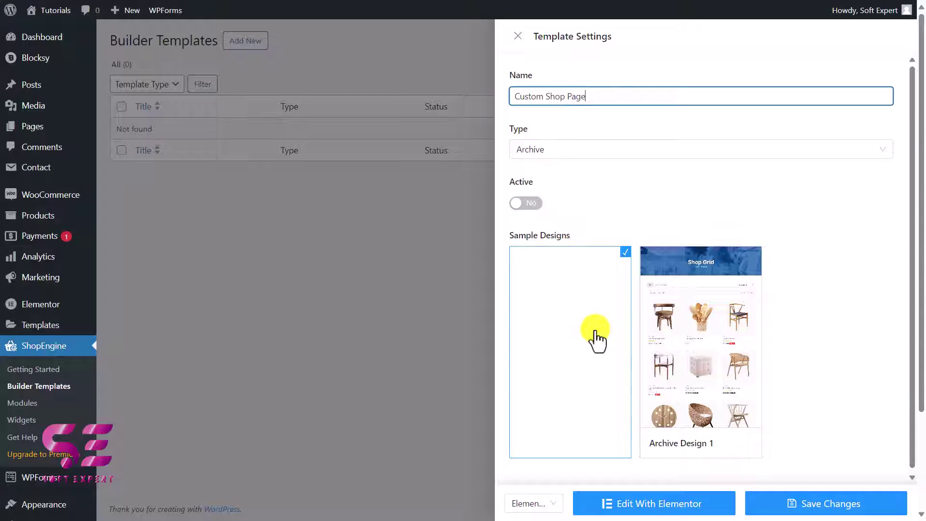
Step: Base the template on Archive Design 1 and edit it with Elementor
left_click(751, 267)
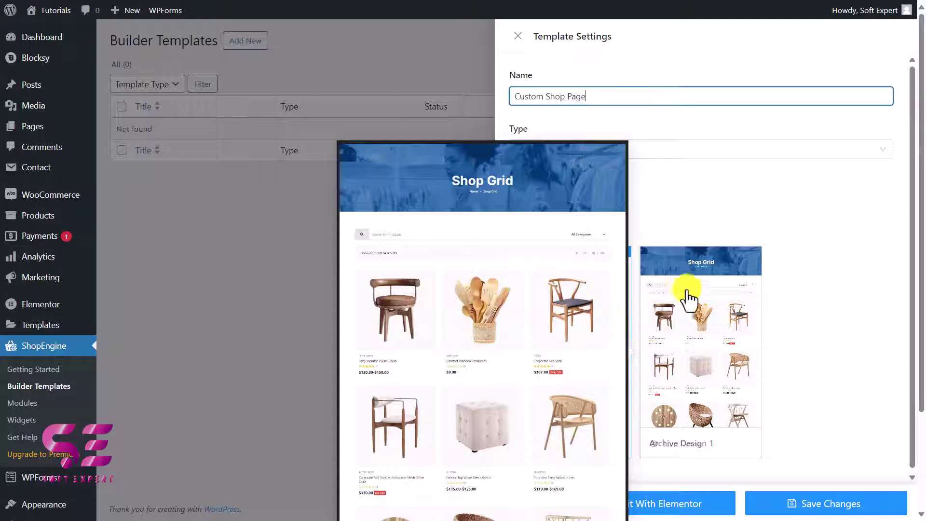
left_click(695, 325)
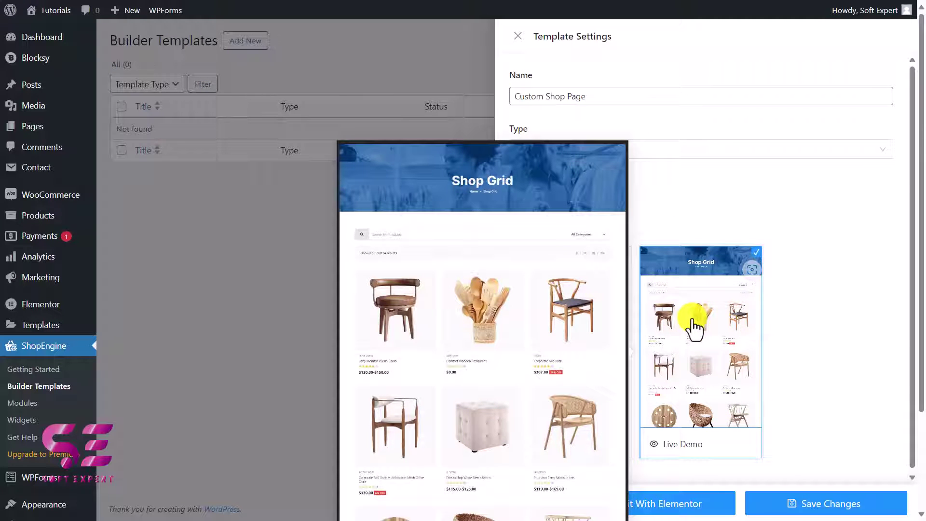
left_click(715, 502)
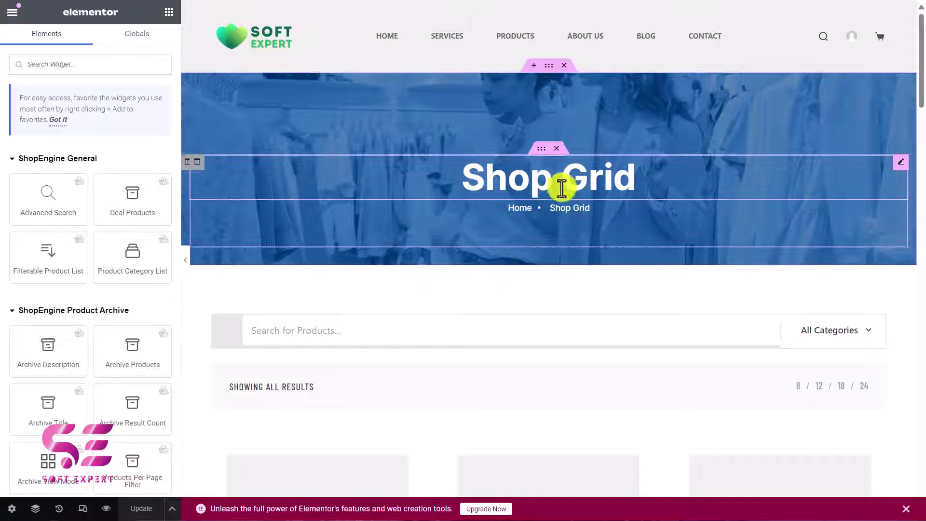
Step: Open the Advanced Search widget's edit panel on the Shop Grid template
scroll(400, 286, "down", 2)
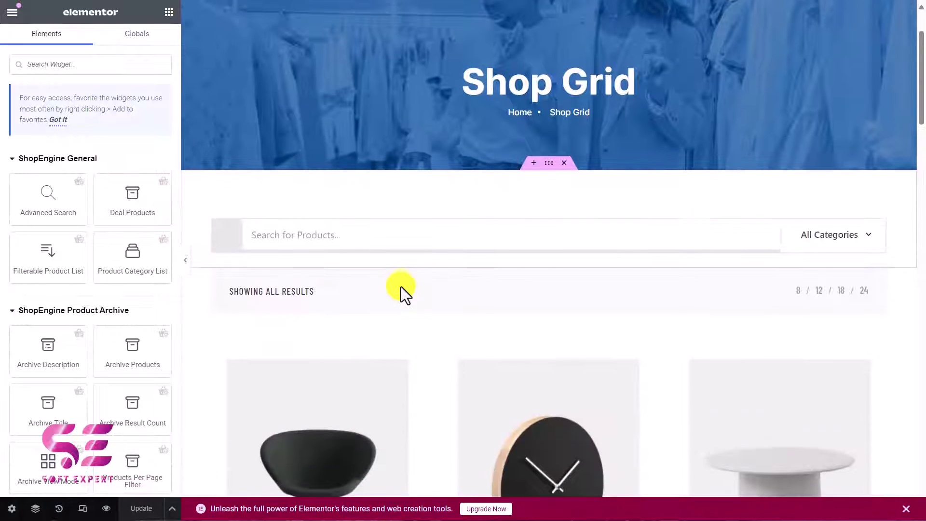
left_click(410, 240)
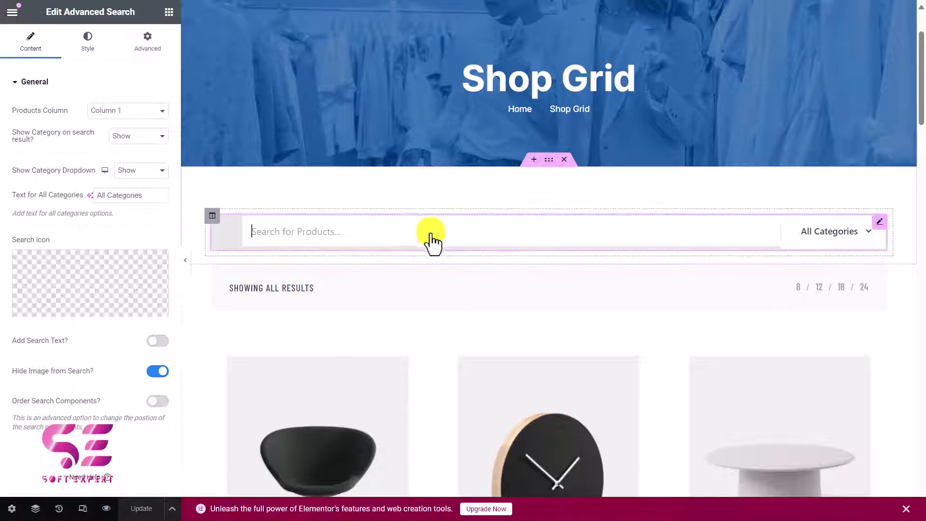
scroll(675, 242, "down", 8)
scroll(324, 295, "down", 2)
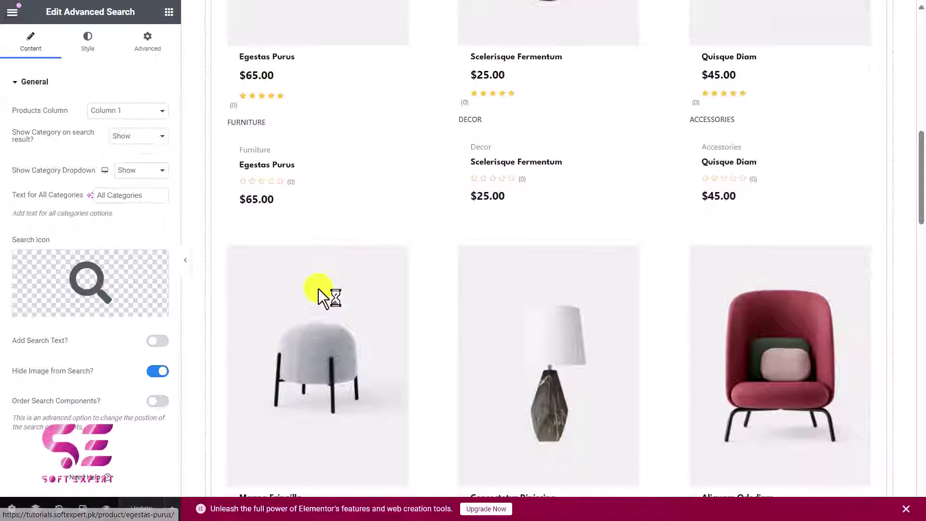
scroll(317, 313, "up", 4)
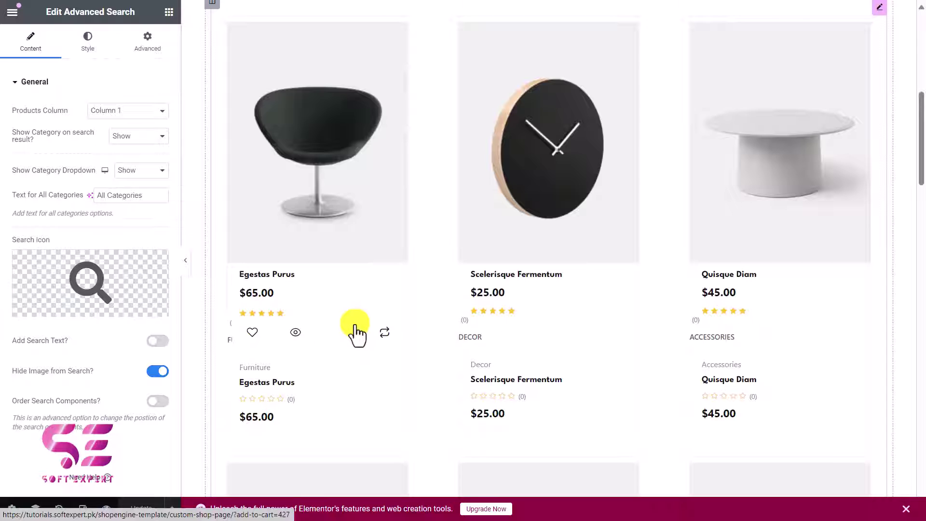
scroll(356, 333, "up", 3)
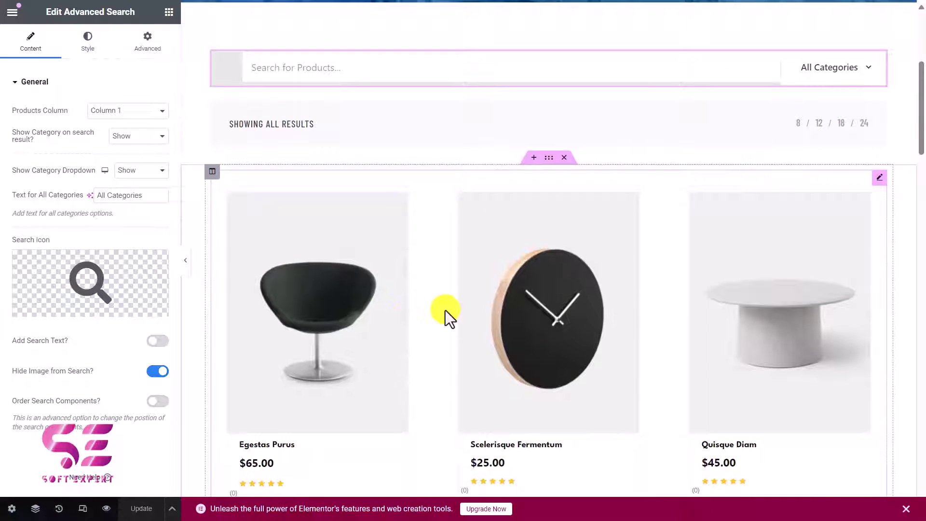
scroll(444, 311, "up", 5)
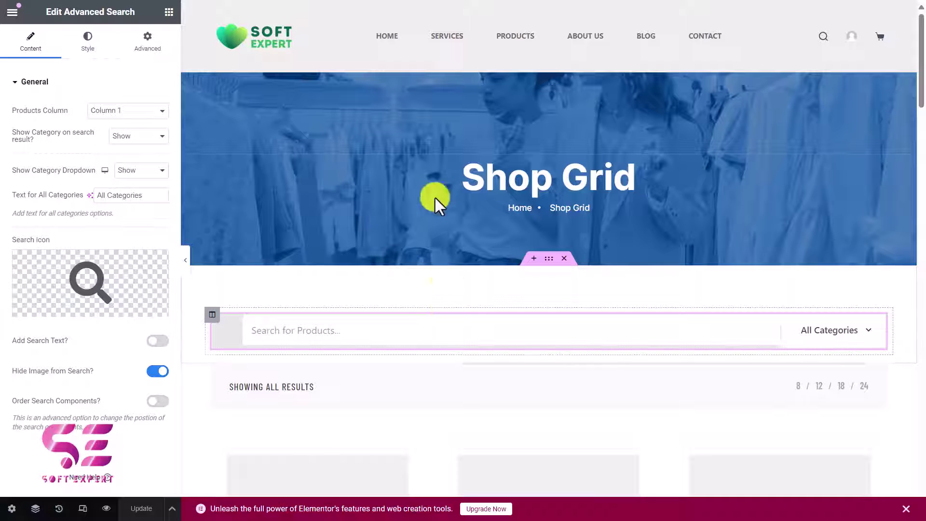
Step: Give the hero section the article-image-4 sofa photo background with a near-black #111111 overlay
left_click(549, 65)
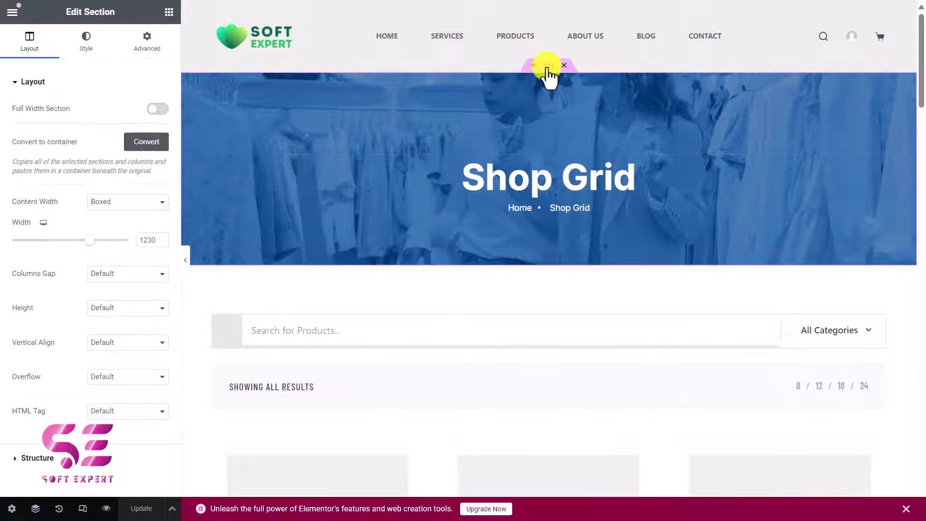
left_click(88, 51)
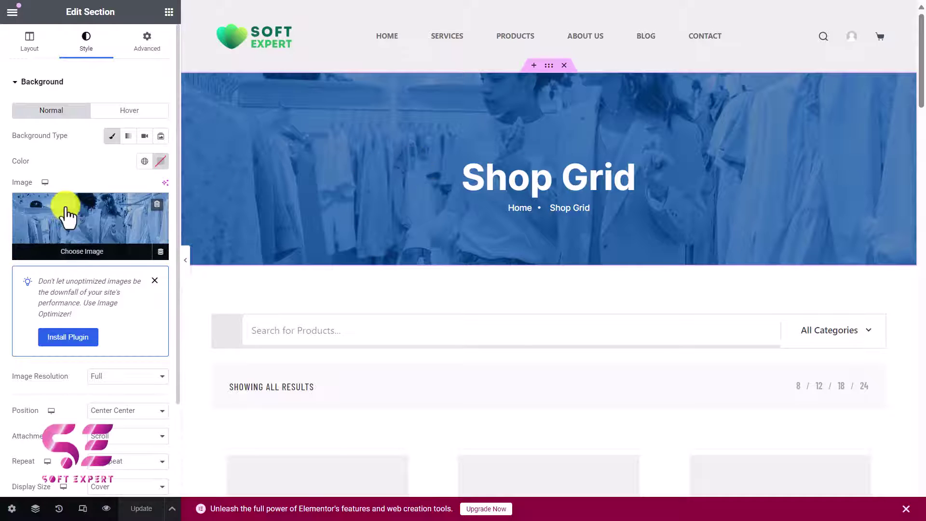
left_click(67, 210)
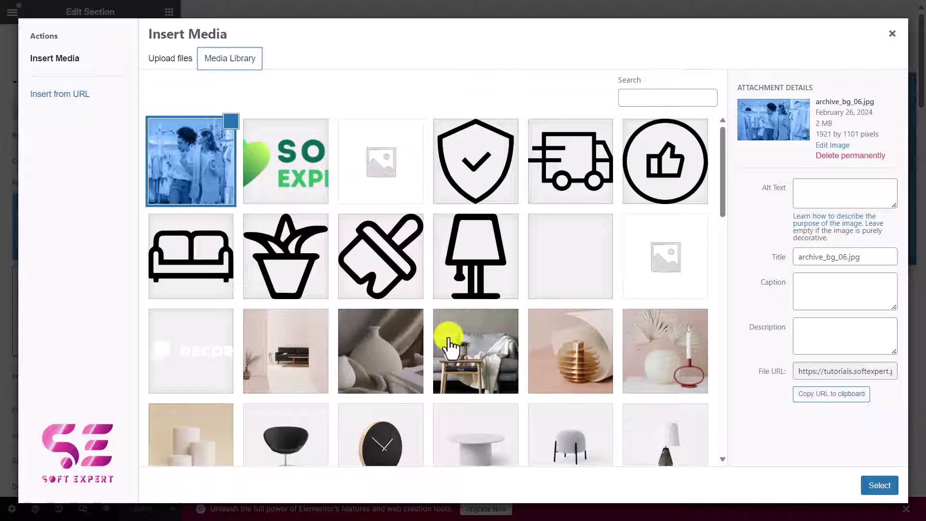
left_click(446, 345)
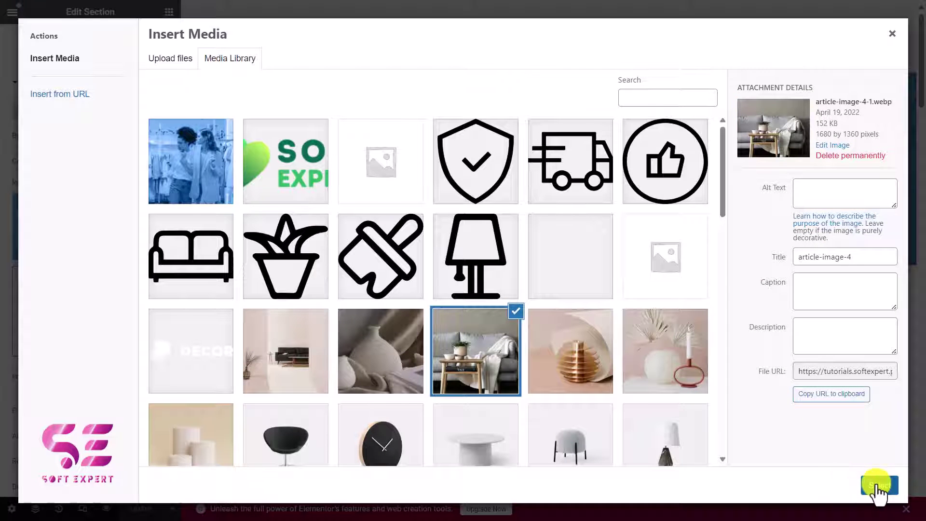
left_click(879, 485)
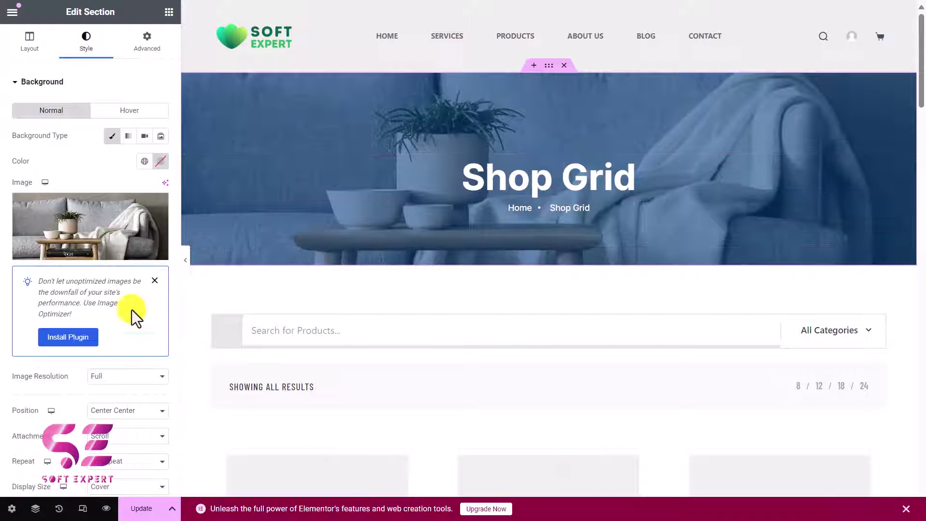
scroll(94, 377, "down", 3)
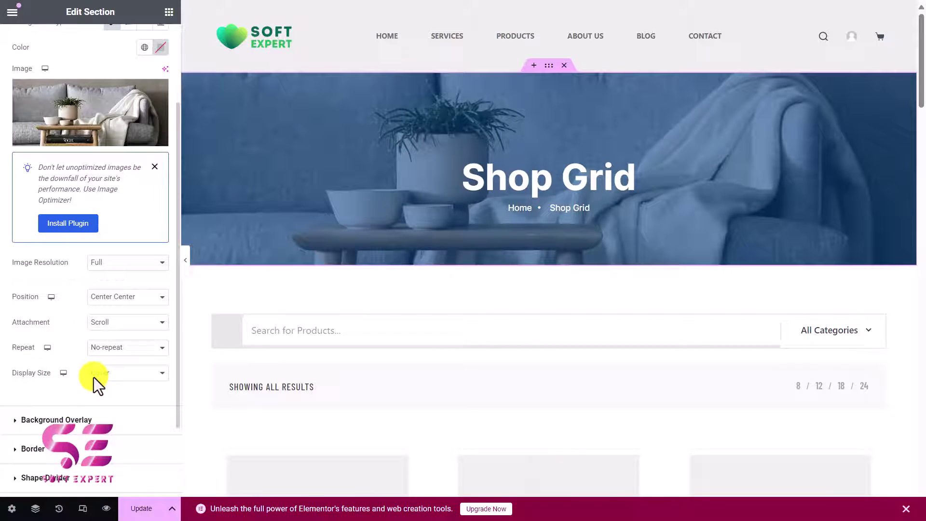
left_click(66, 418)
left_click(161, 190)
left_click_drag(96, 318, 62, 325)
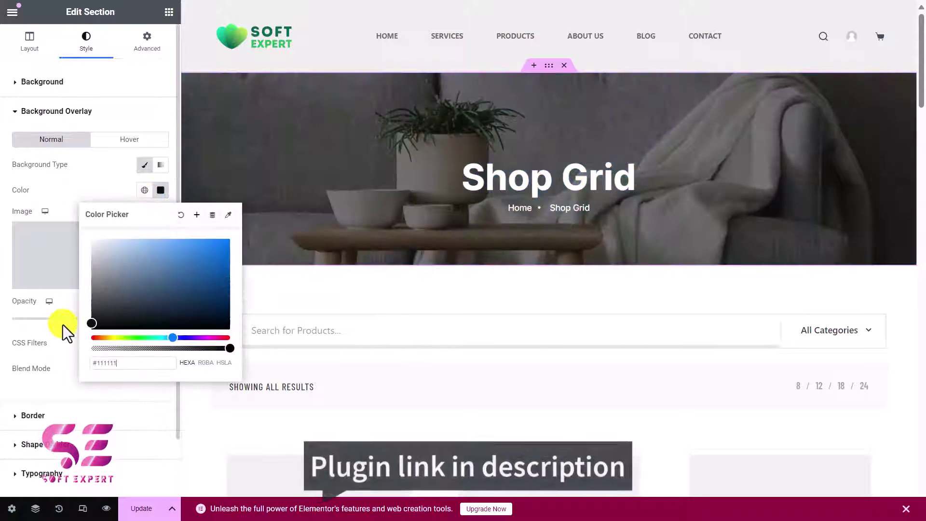
left_click(77, 180)
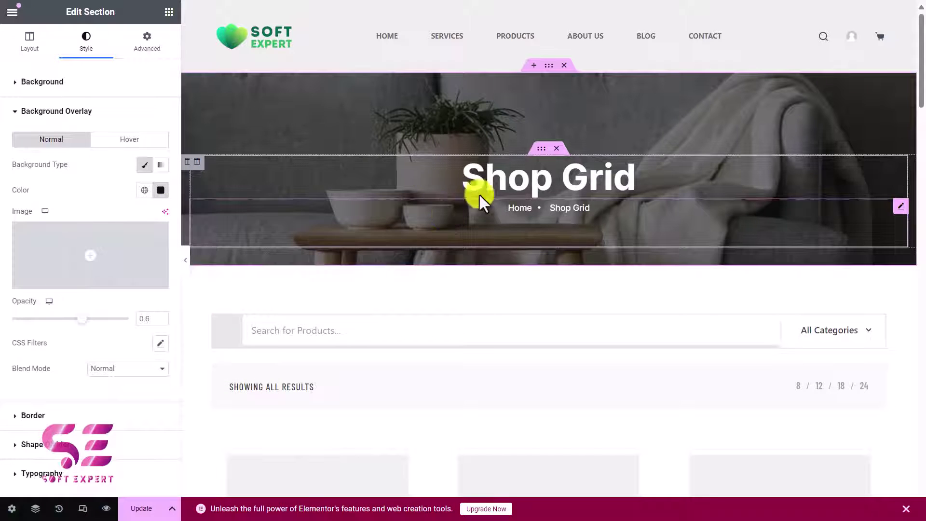
Step: Change the hero heading from 'Shop Grid' to 'Shop'
left_click(517, 183)
left_click(69, 126)
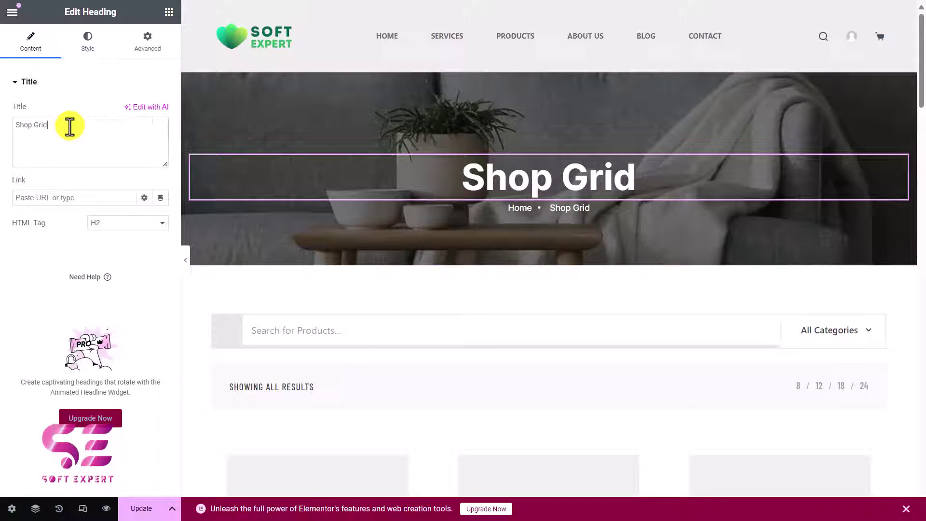
key("BackSpace")
key("BackSpace")
key("BackSpace")
key("BackSpace")
key("BackSpace")
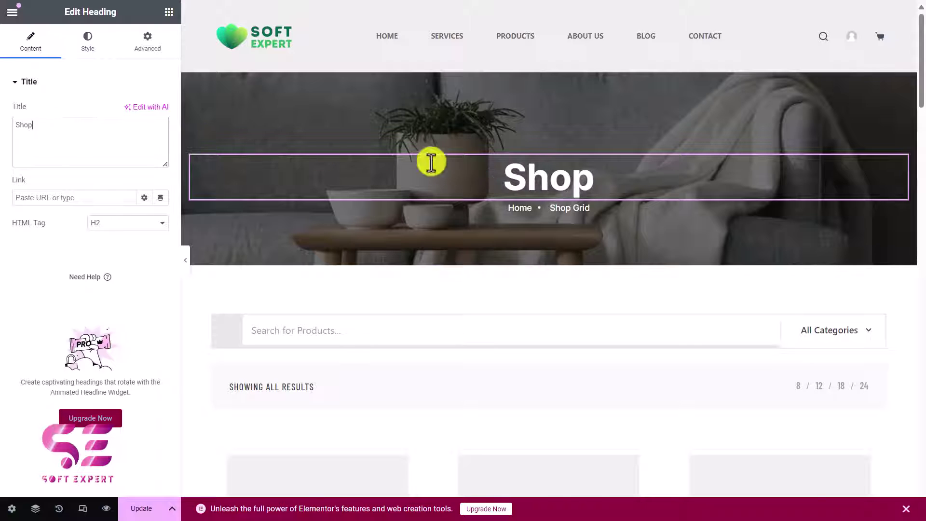
scroll(431, 161, "down", 2)
Step: Review the Advanced Search options, keeping Column 1, category shown and All Categories
left_click(878, 232)
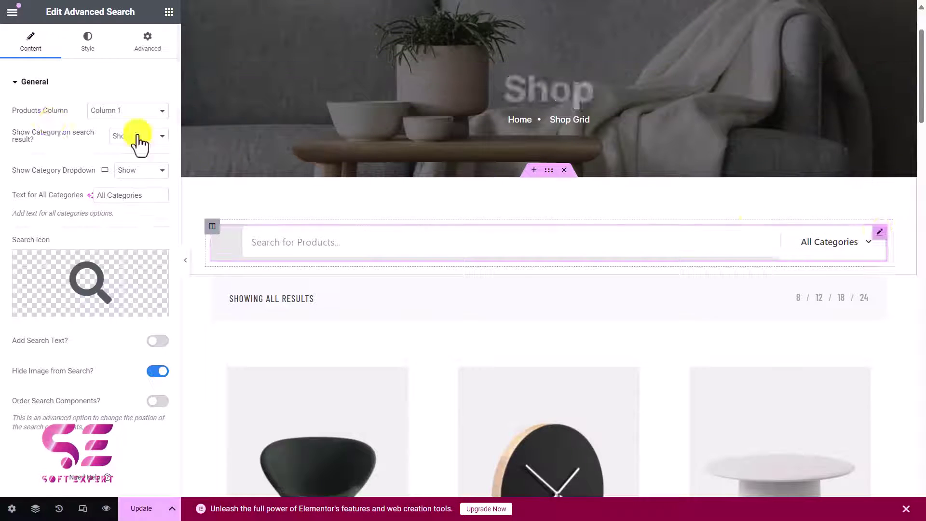
left_click(103, 116)
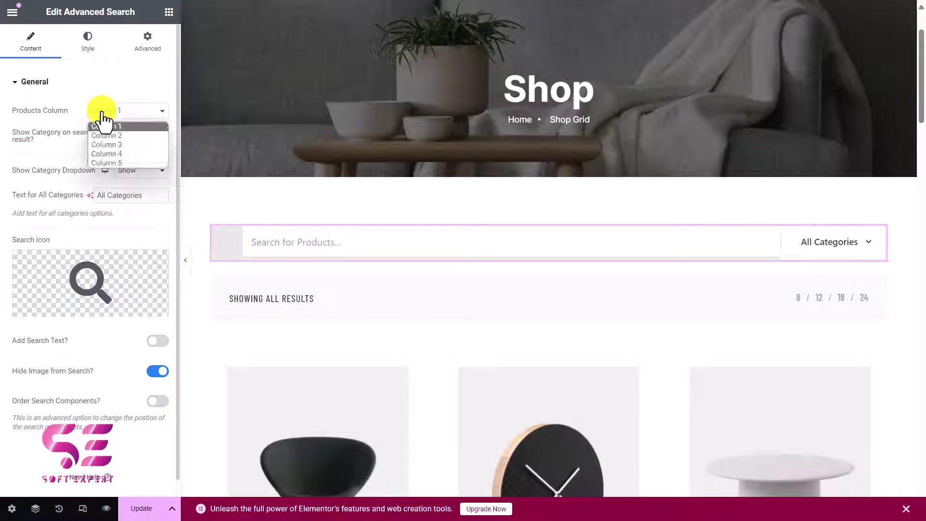
left_click(101, 119)
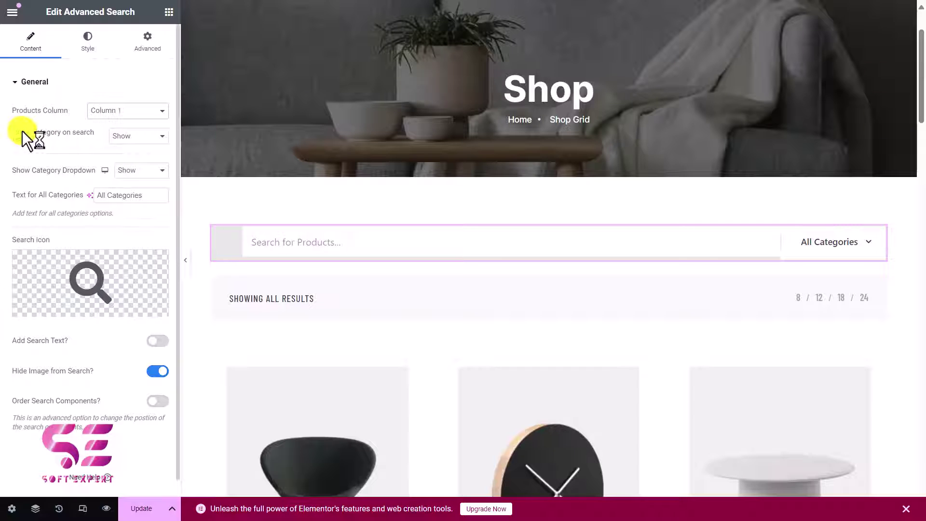
left_click(139, 138)
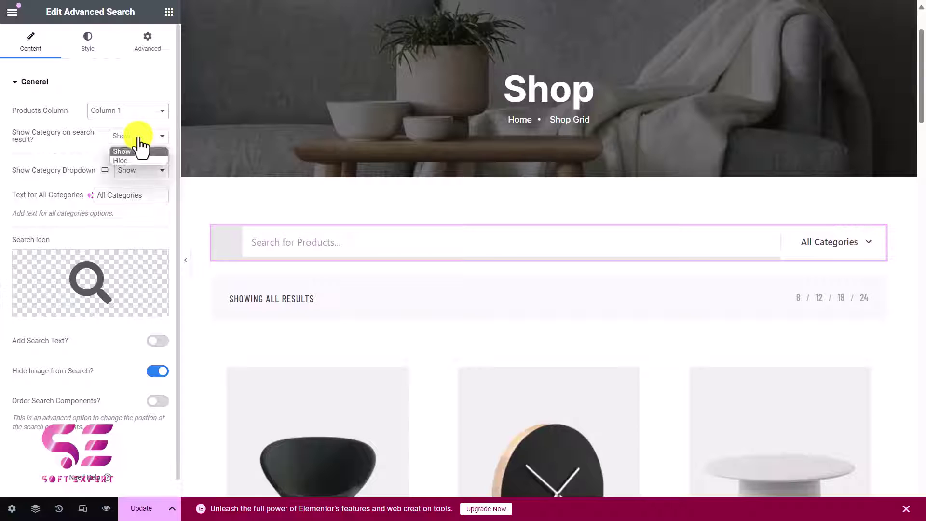
left_click(140, 140)
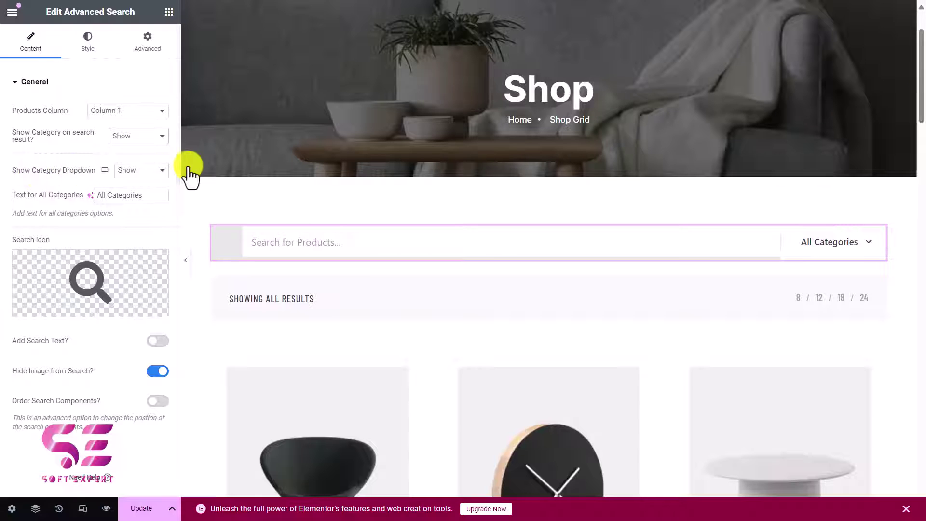
left_click(815, 243)
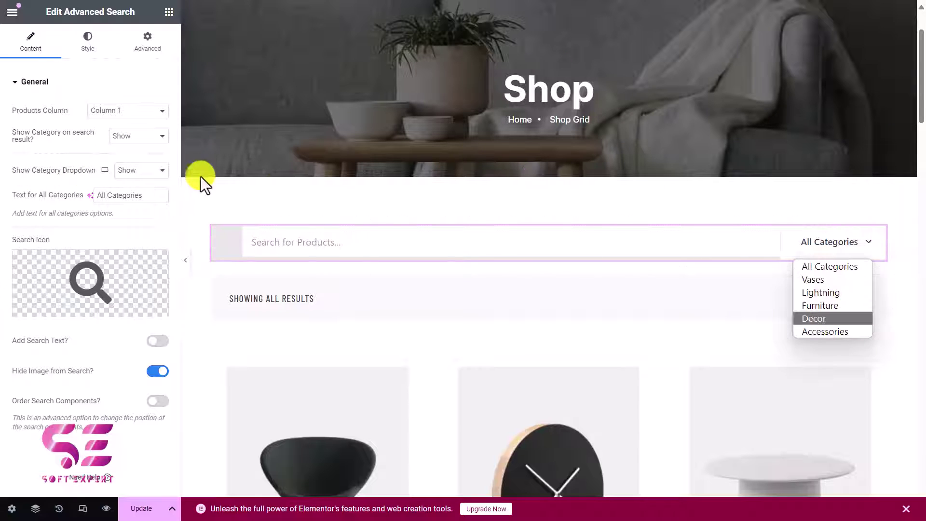
left_click(82, 195)
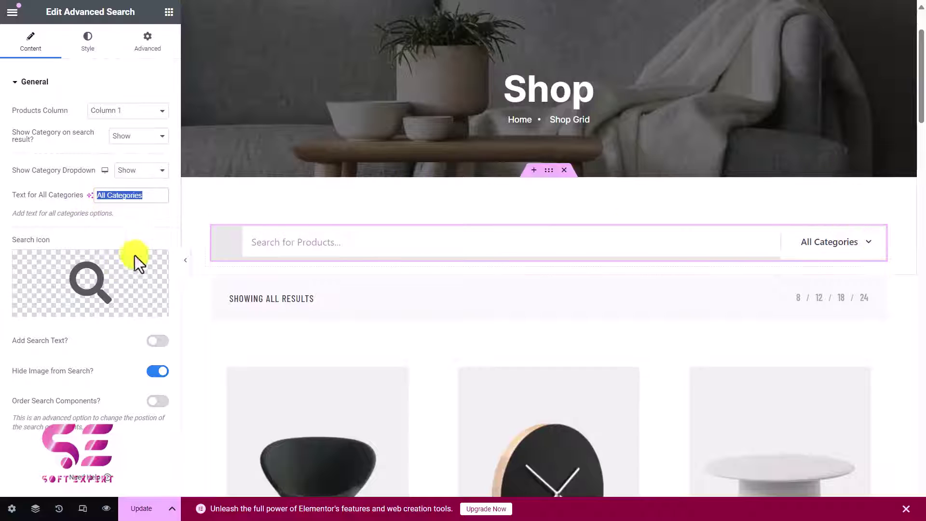
Step: Turn Add Search Text on, then undo it so it stays off
mouse_move(105, 264)
scroll(76, 275, "down", 1)
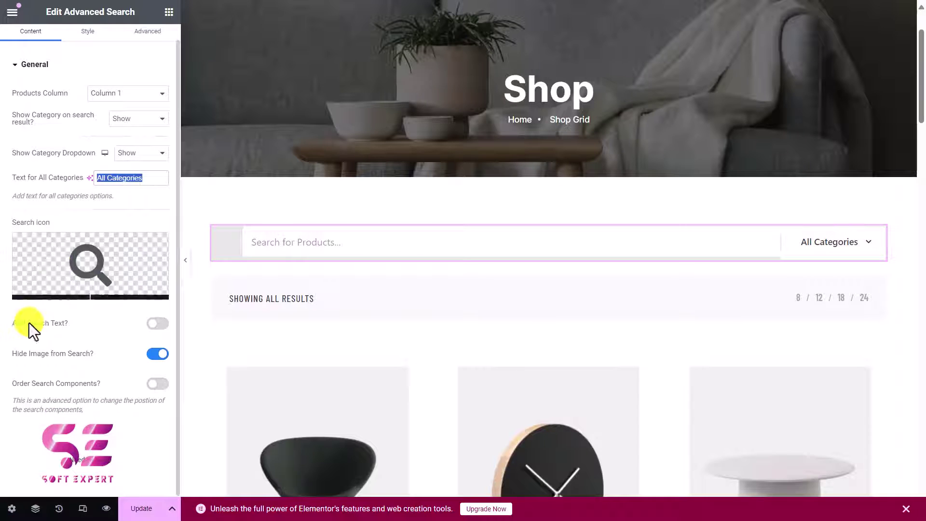
left_click(157, 324)
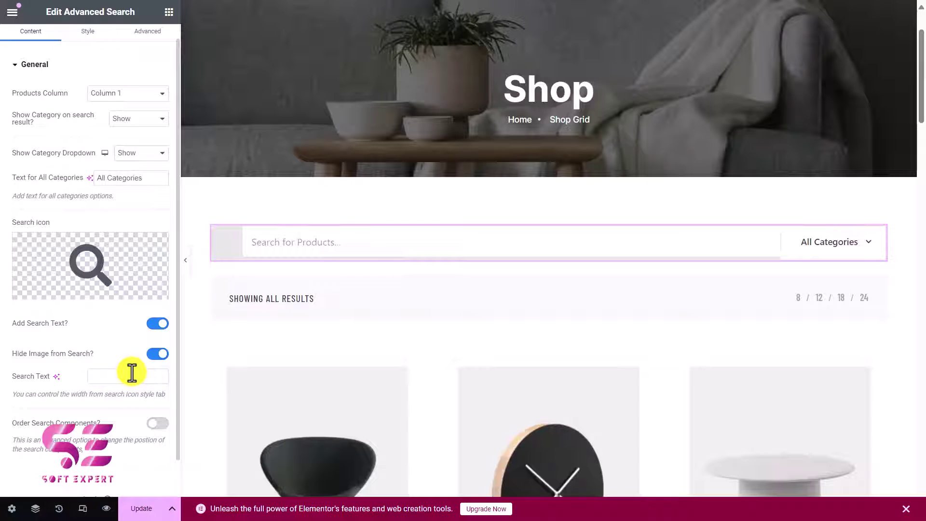
key("ctrl+z")
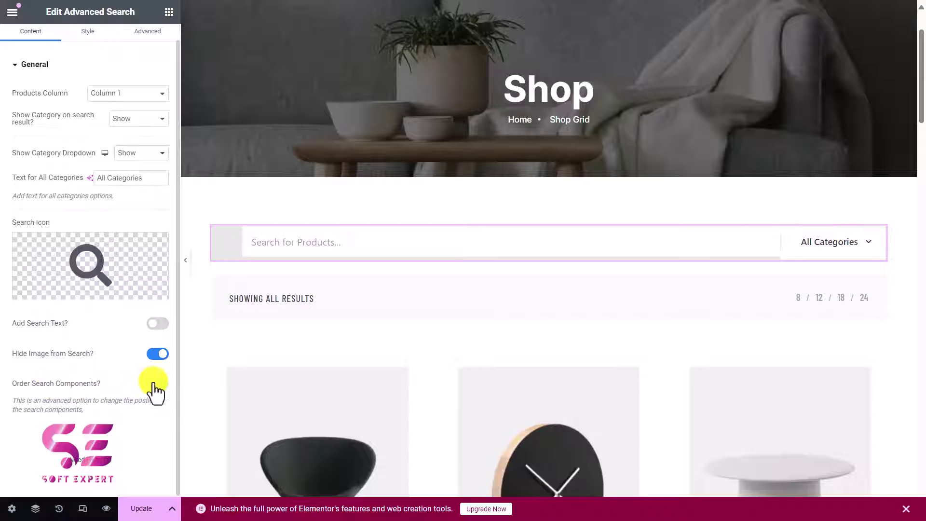
scroll(347, 361, "down", 3)
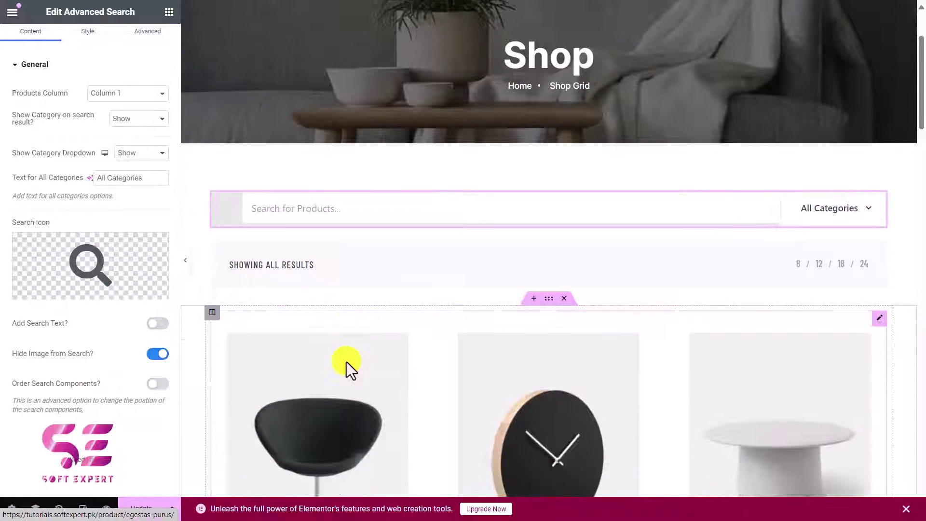
scroll(346, 362, "down", 2)
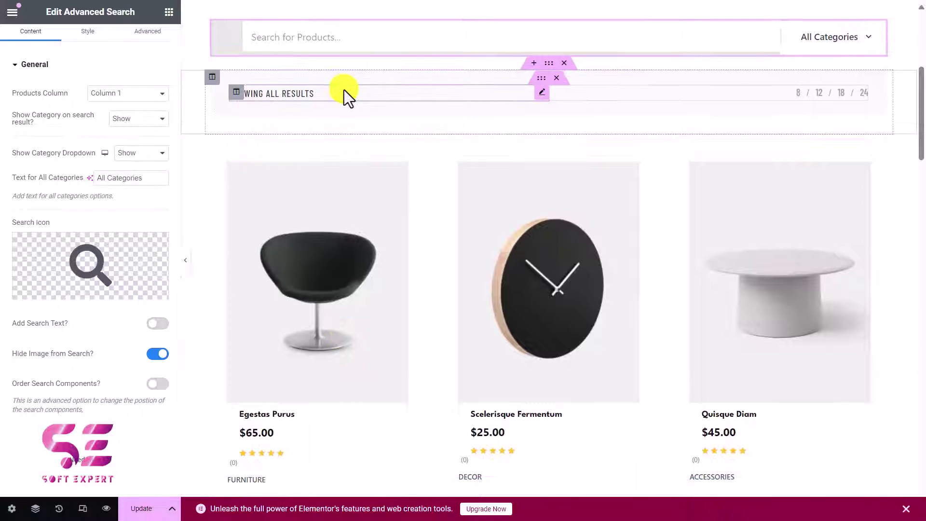
Step: Select the Products Per Page Filter widget showing lists 8, 12, 18, 24 and 10 px spacing
left_click(344, 90)
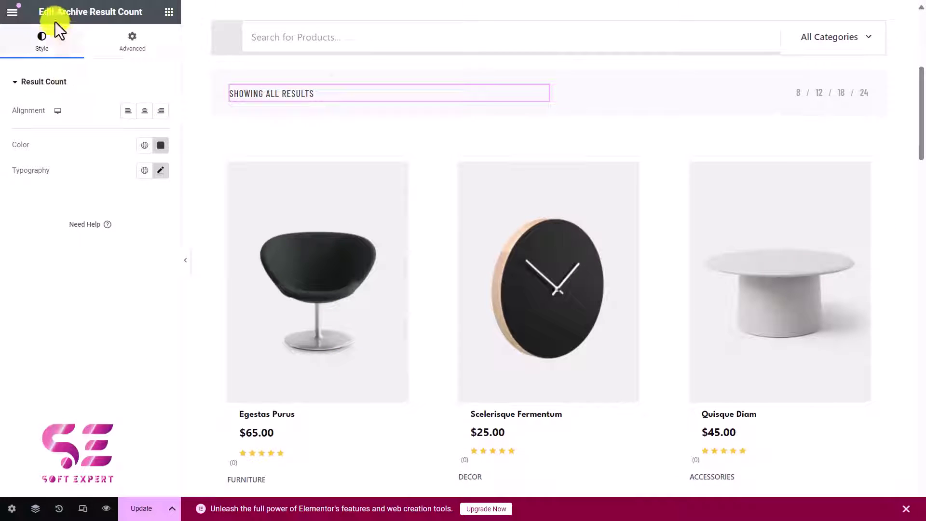
scroll(268, 128, "up", 2)
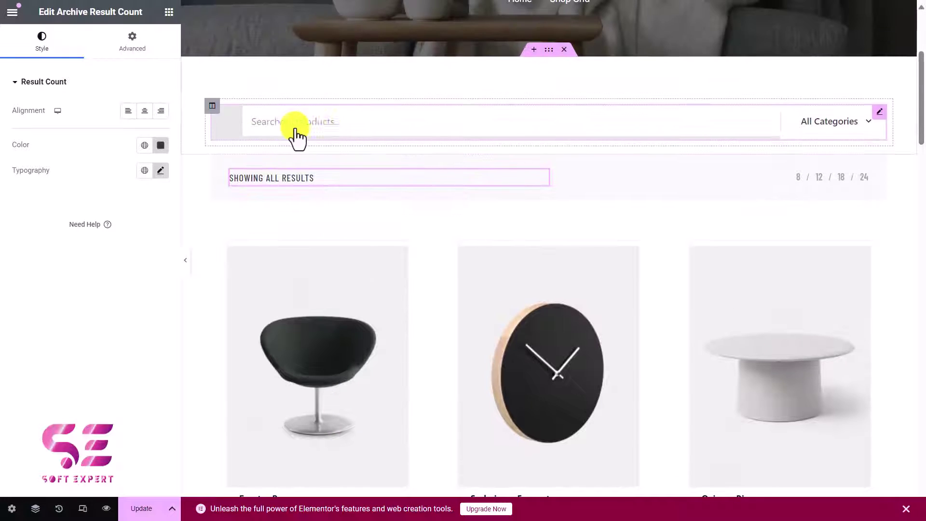
left_click(782, 178)
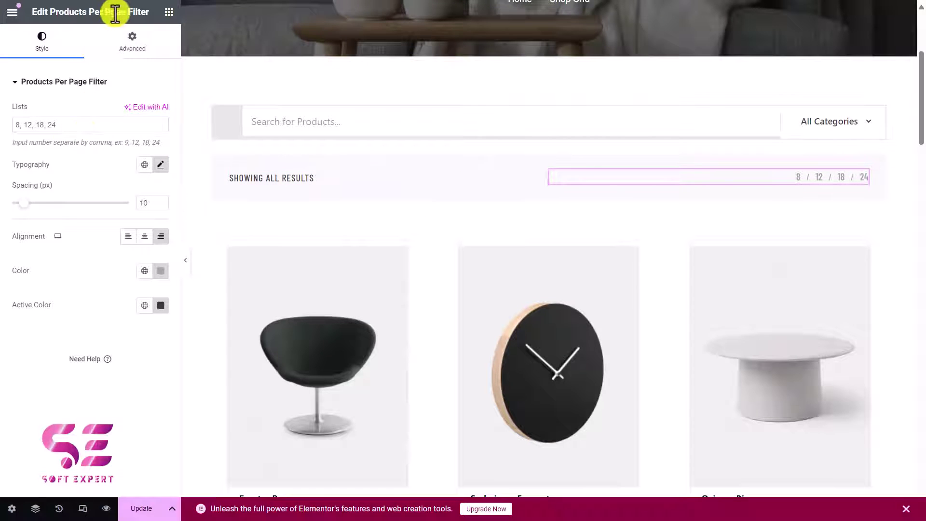
scroll(586, 244, "down", 2)
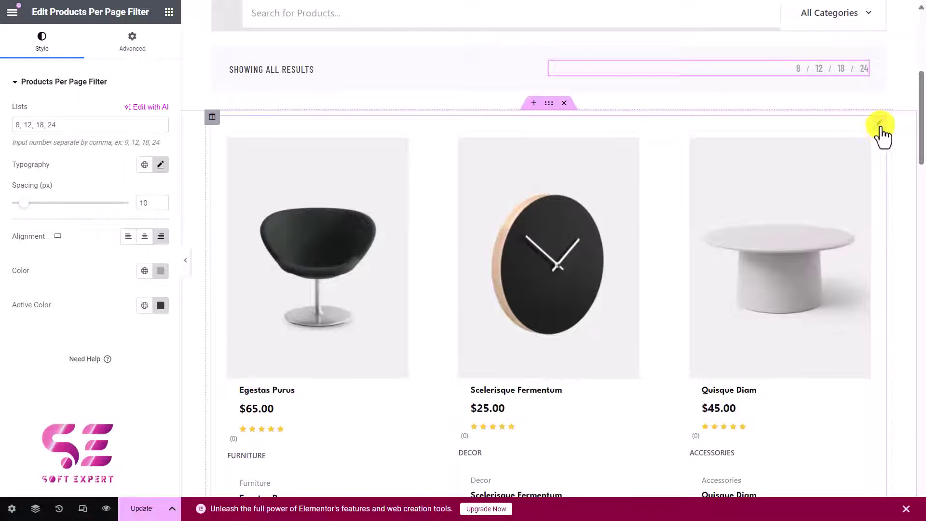
Step: Enable the Flash Sale Badge in the Archive Products widget's Content settings
left_click(880, 126)
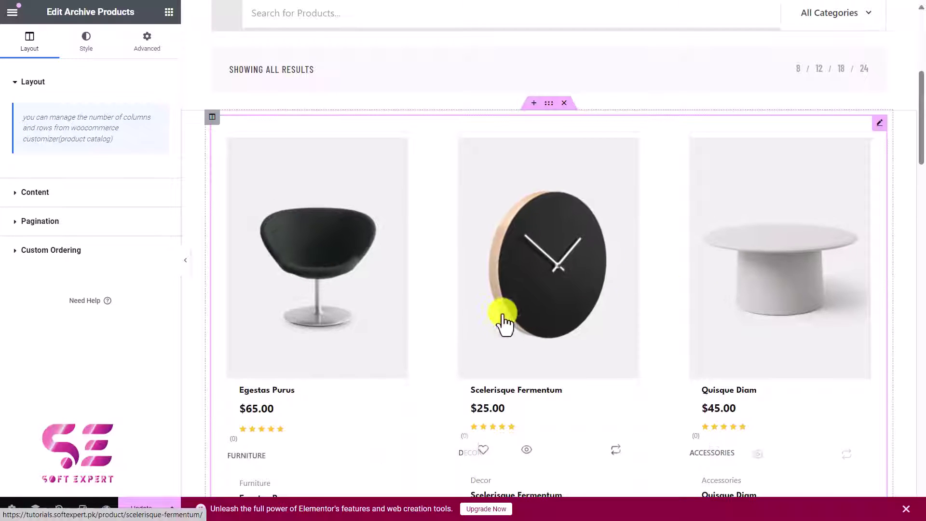
scroll(582, 418, "down", 5)
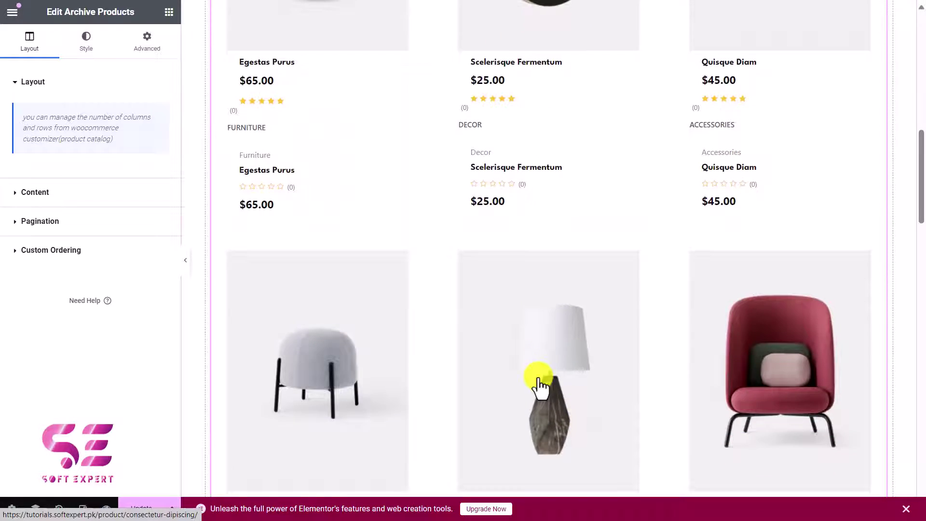
scroll(352, 270, "up", 3)
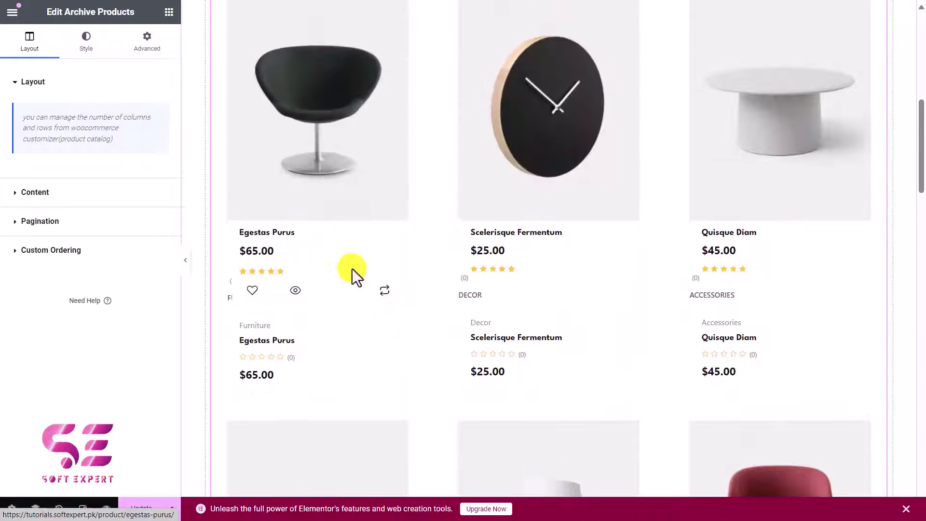
left_click(89, 195)
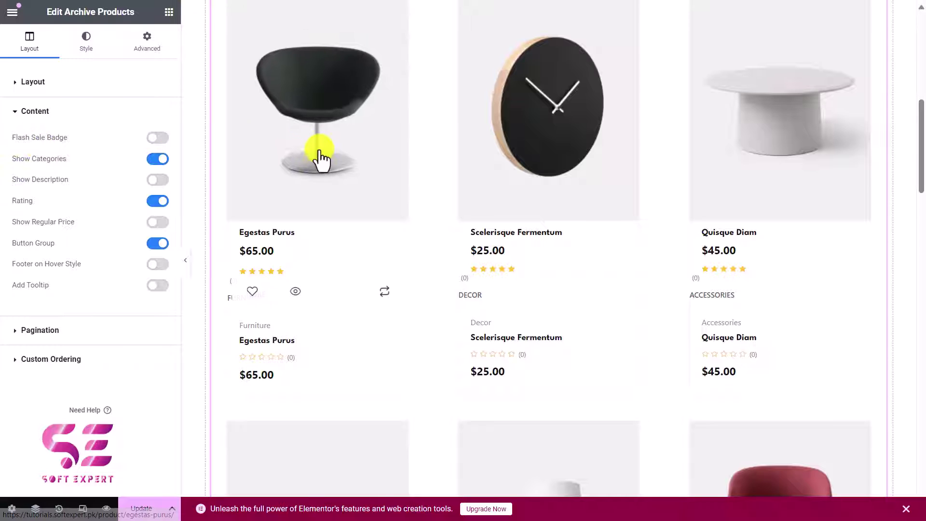
scroll(320, 155, "up", 2)
left_click(153, 137)
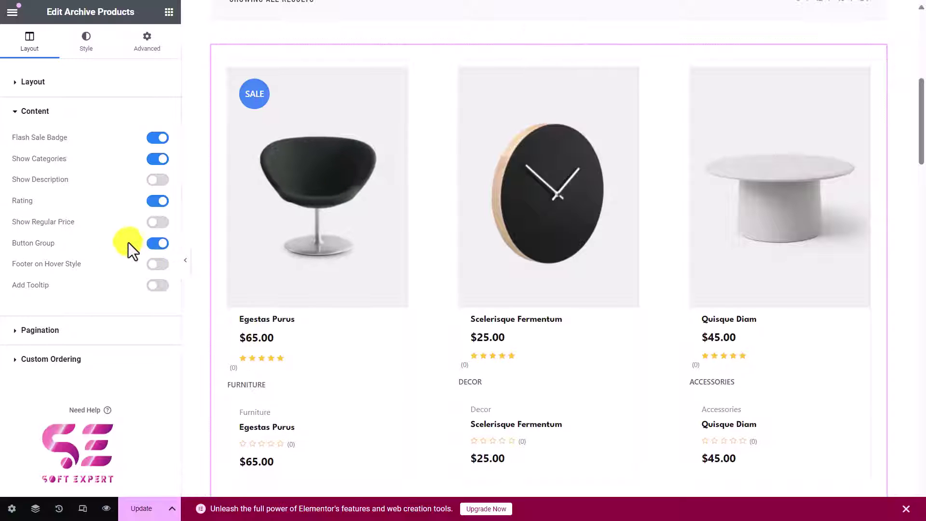
Step: Review the Numeric pagination options and preview the second page of products
scroll(145, 260, "down", 1)
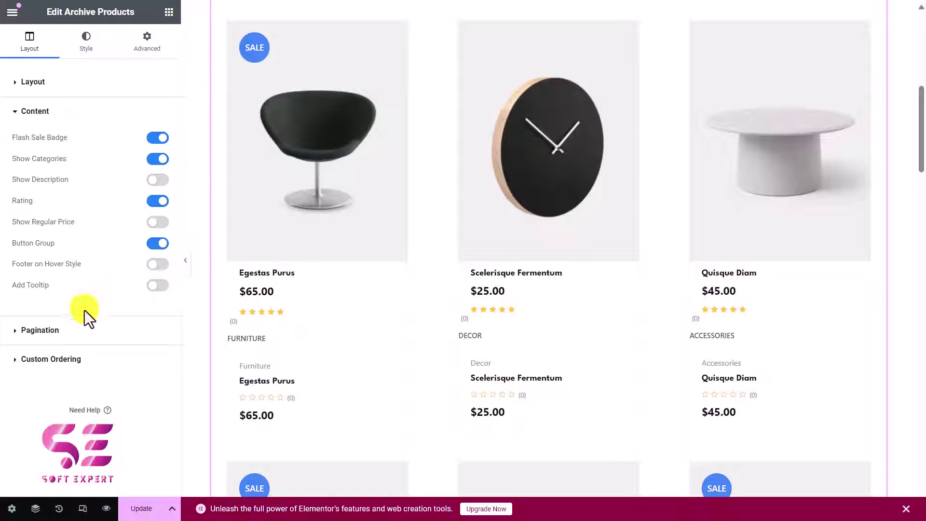
scroll(289, 306, "down", 2)
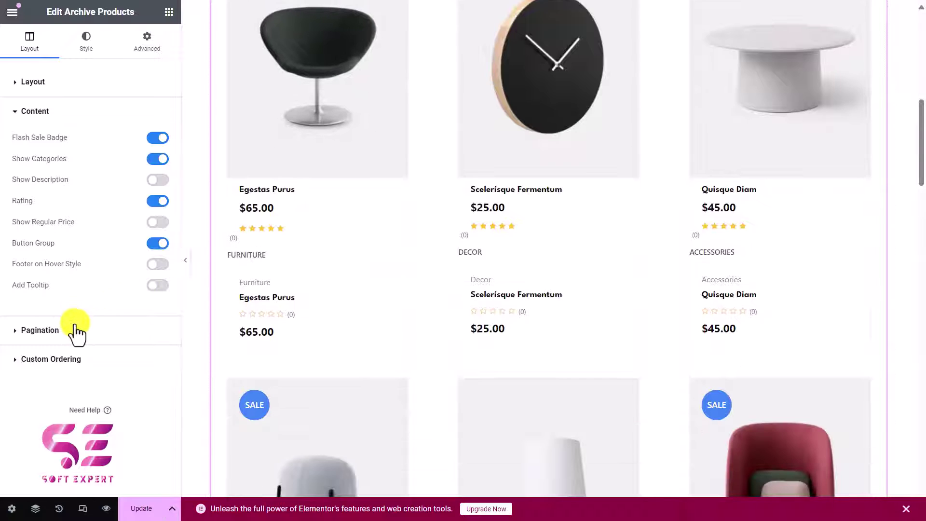
left_click(75, 329)
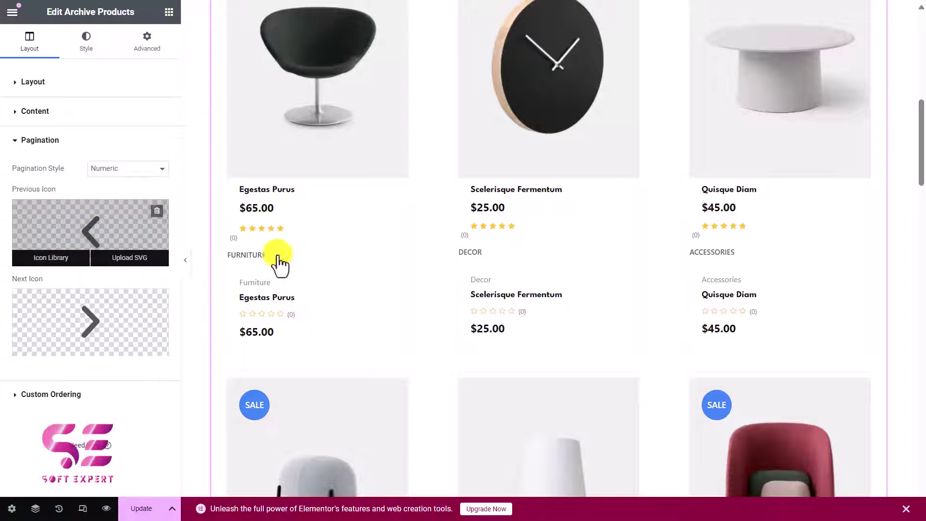
scroll(353, 283, "down", 5)
scroll(354, 284, "down", 20)
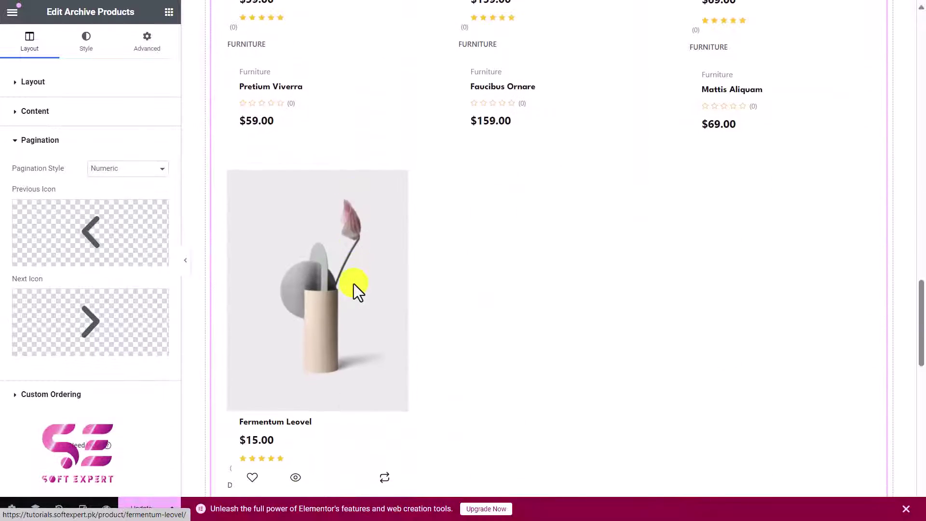
left_click(562, 405)
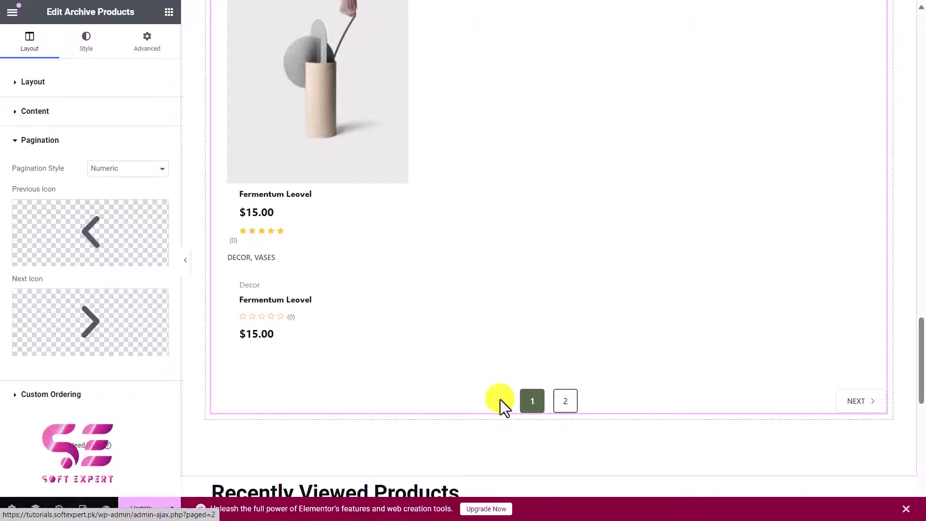
Step: Review the Custom Ordering options, leaving Enable Ordering off
left_click(64, 395)
scroll(235, 213, "up", 5)
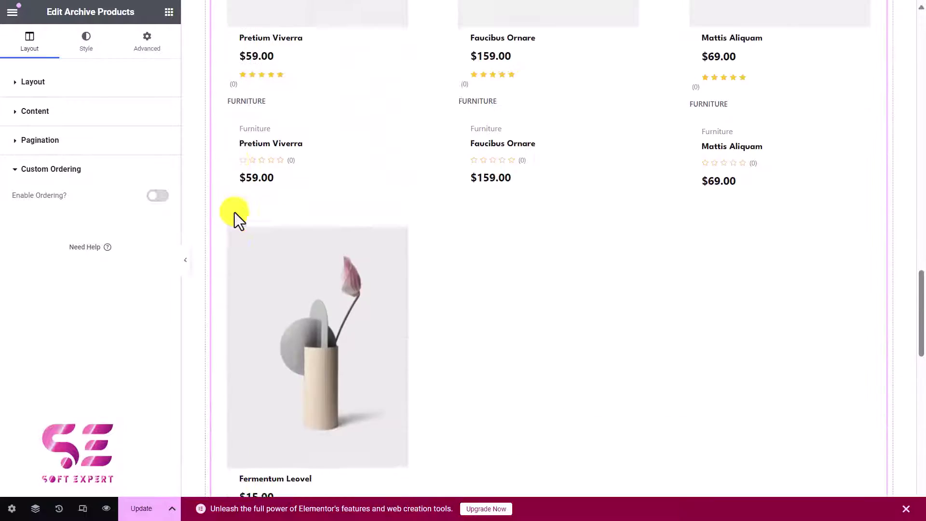
scroll(234, 212, "up", 6)
scroll(362, 153, "up", 2)
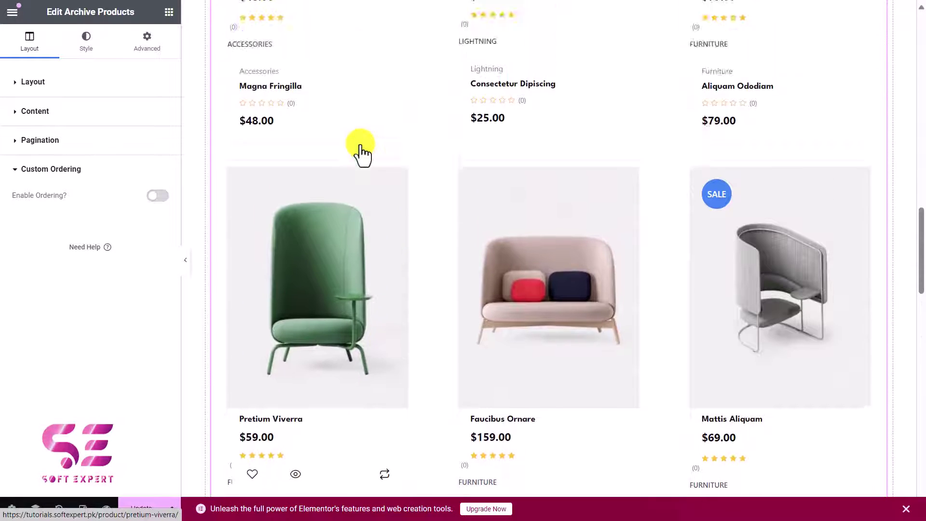
scroll(366, 157, "up", 5)
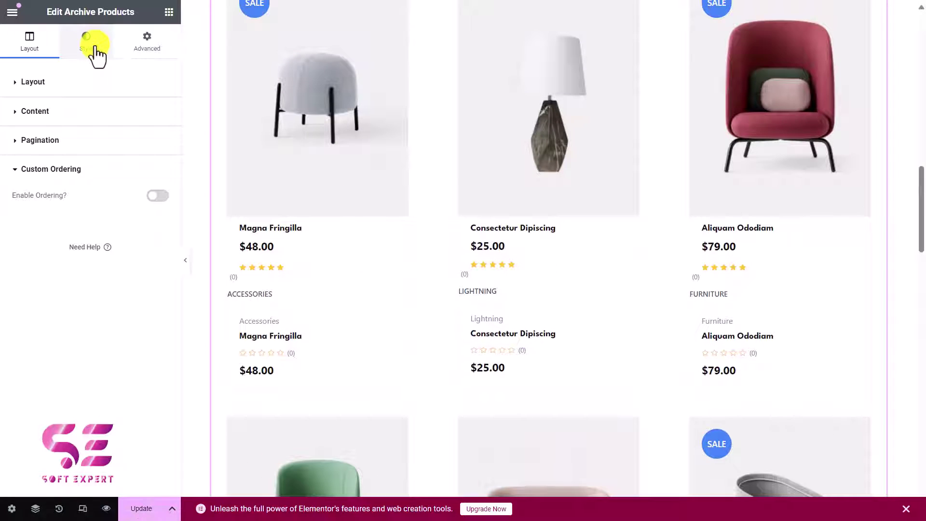
Step: Set the Product Container background to a light near-white colour sampled with the eyedropper
left_click(96, 53)
scroll(265, 149, "up", 3)
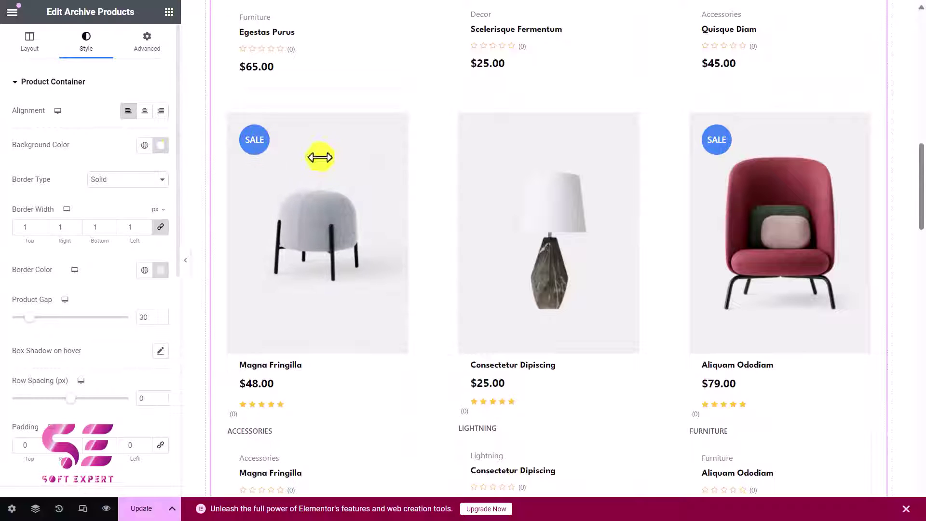
mouse_move(361, 295)
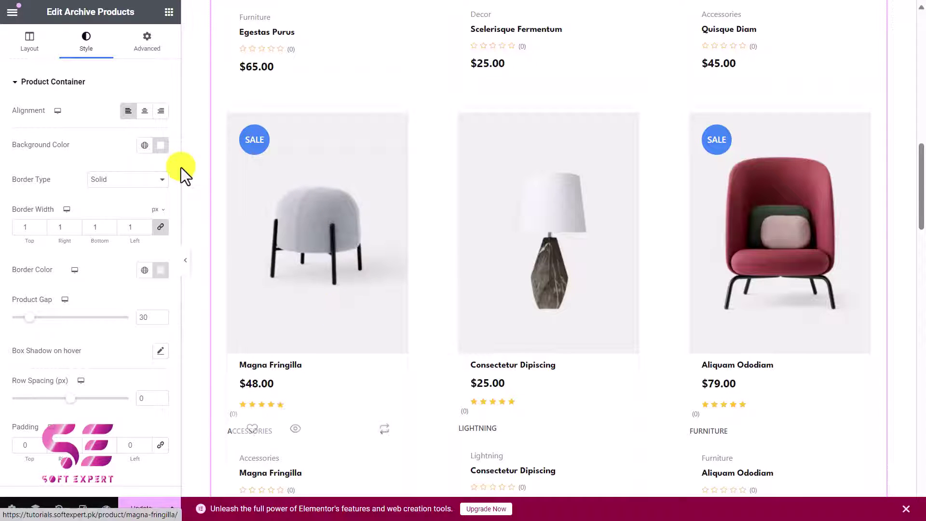
left_click(161, 145)
left_click_drag(110, 220, 92, 209)
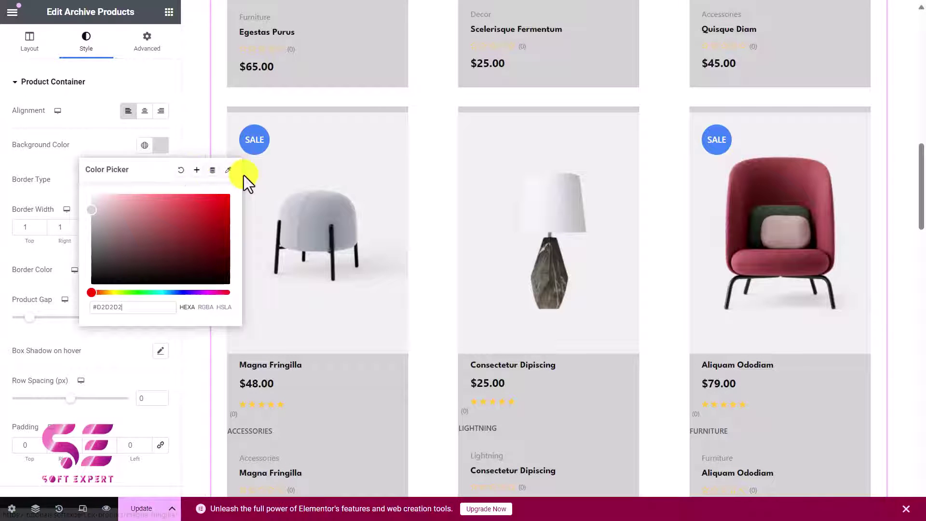
left_click(230, 170)
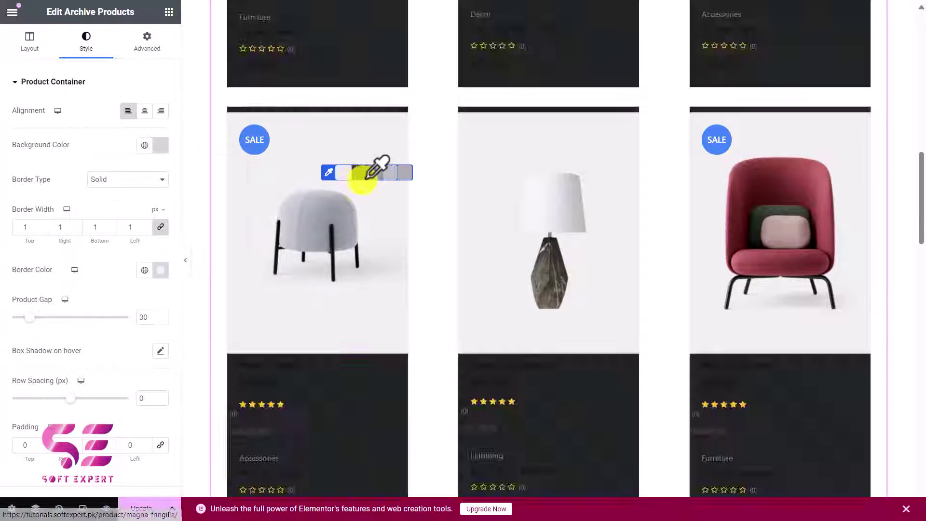
left_click(374, 206)
scroll(385, 222, "down", 2)
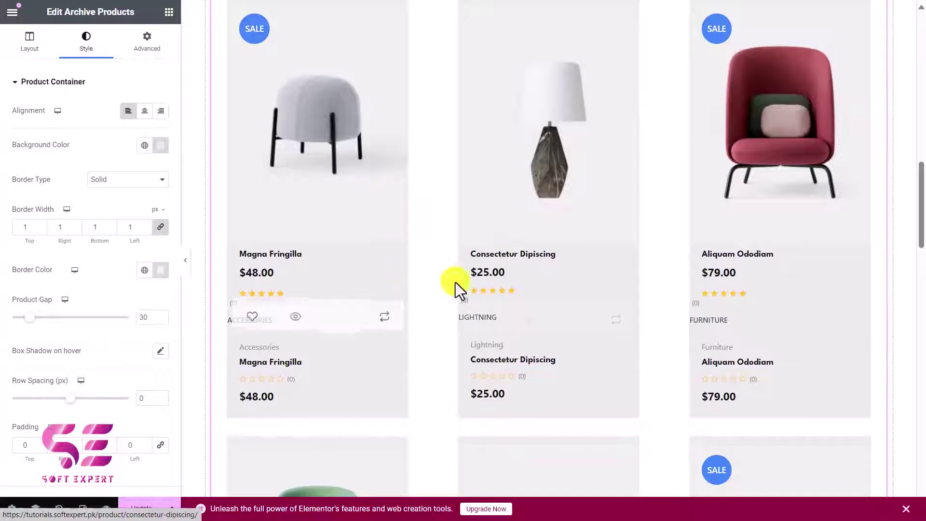
scroll(314, 236, "up", 1)
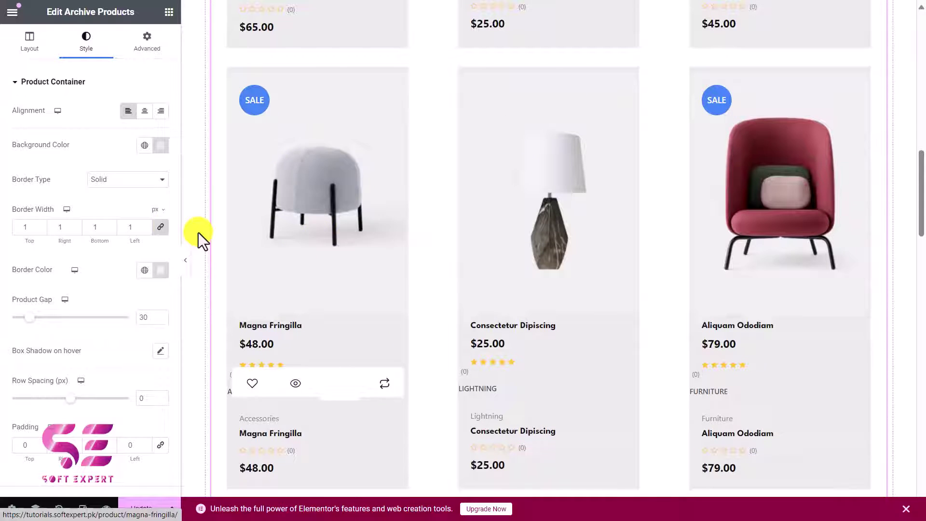
Step: Keep Border Type Solid, set Product Gap to 20 and linked Padding to 10
left_click(117, 181)
left_click(116, 181)
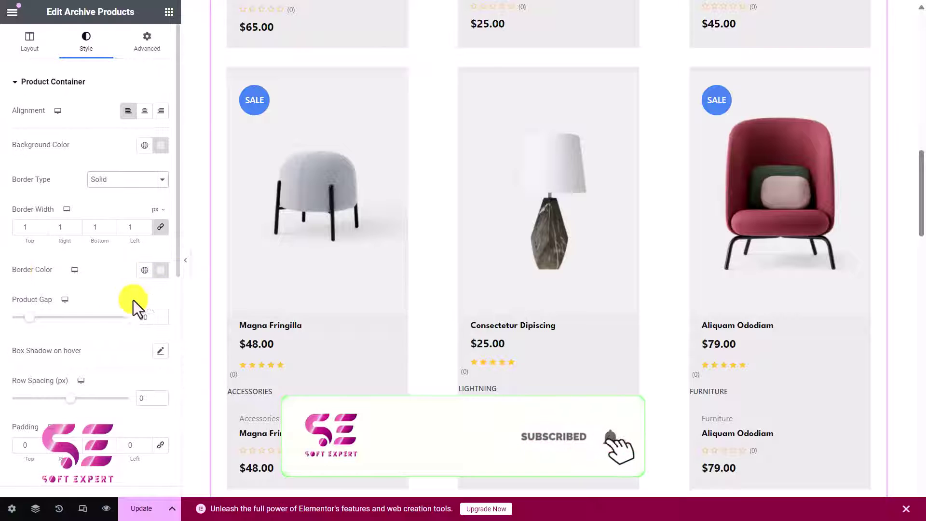
scroll(133, 300, "down", 1)
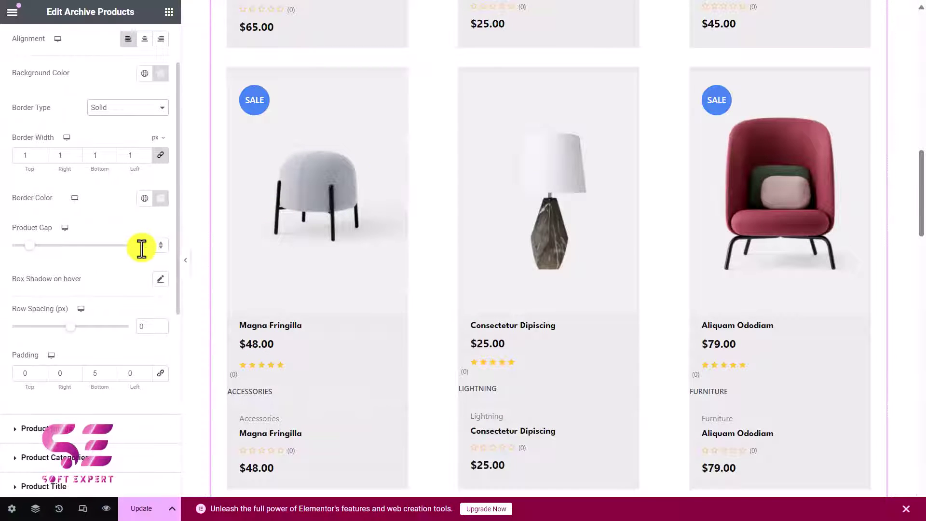
type("20")
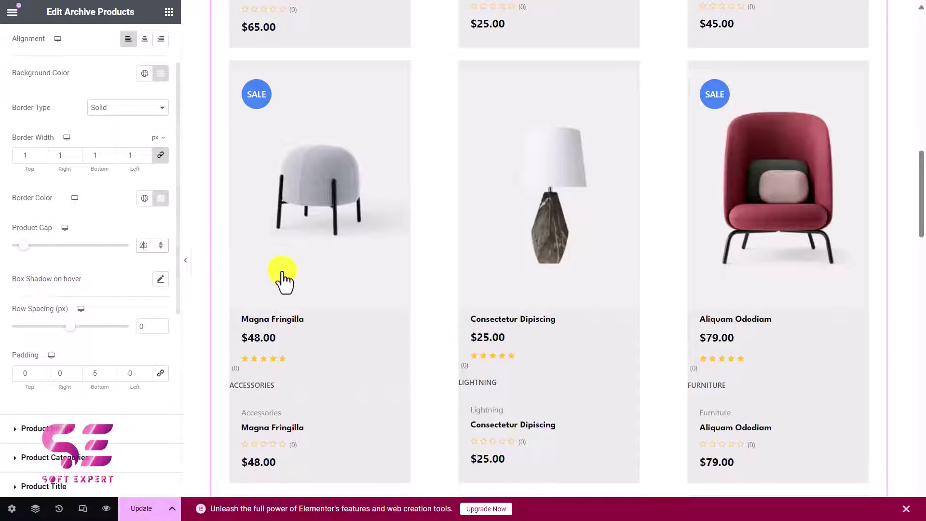
scroll(299, 275, "down", 2)
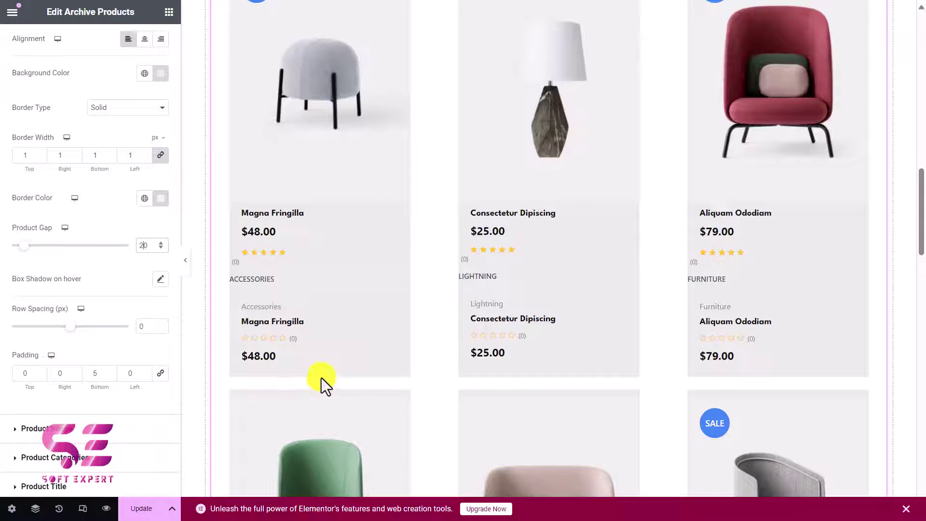
scroll(128, 352, "down", 1)
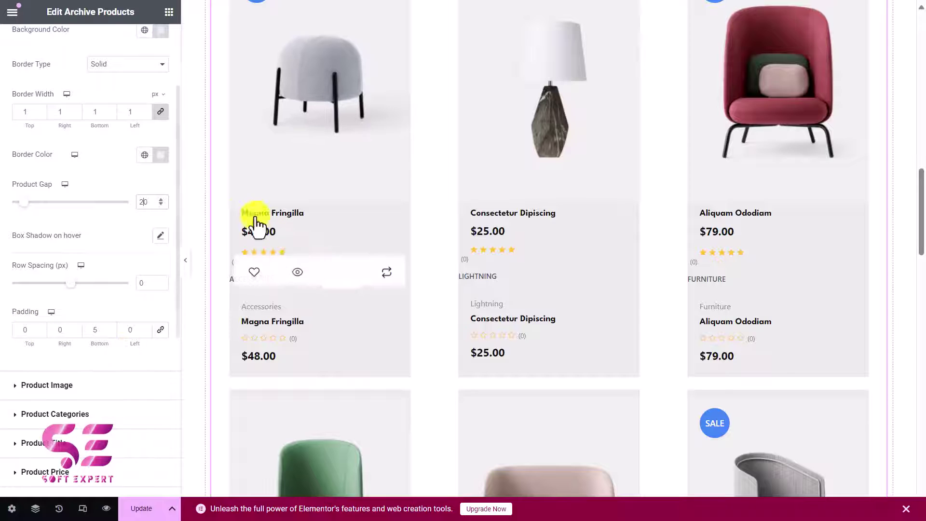
left_click(160, 331)
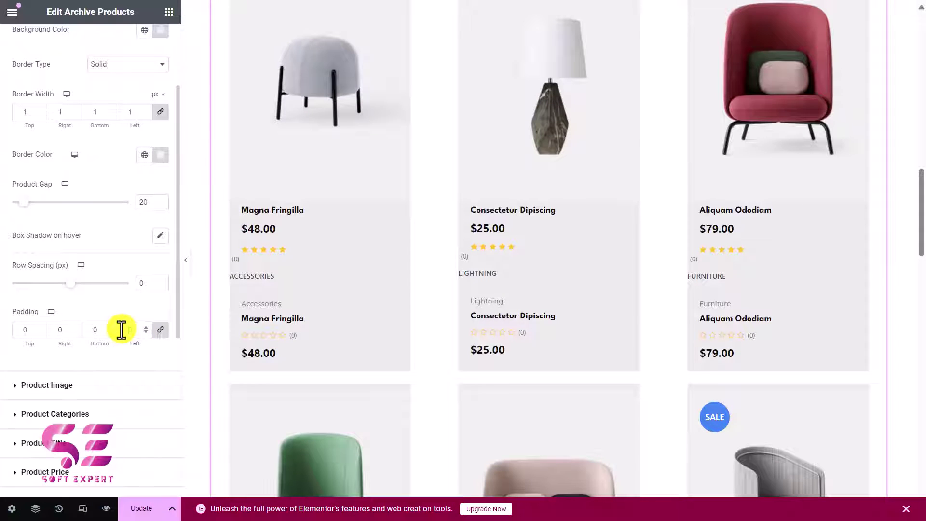
type("10")
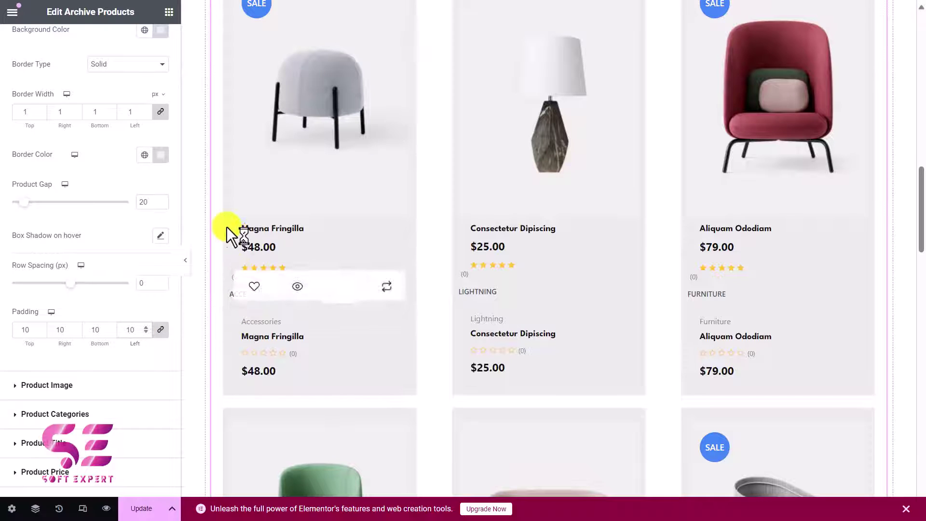
Step: Expand the Product Title style settings in the Style tab
left_click(68, 385)
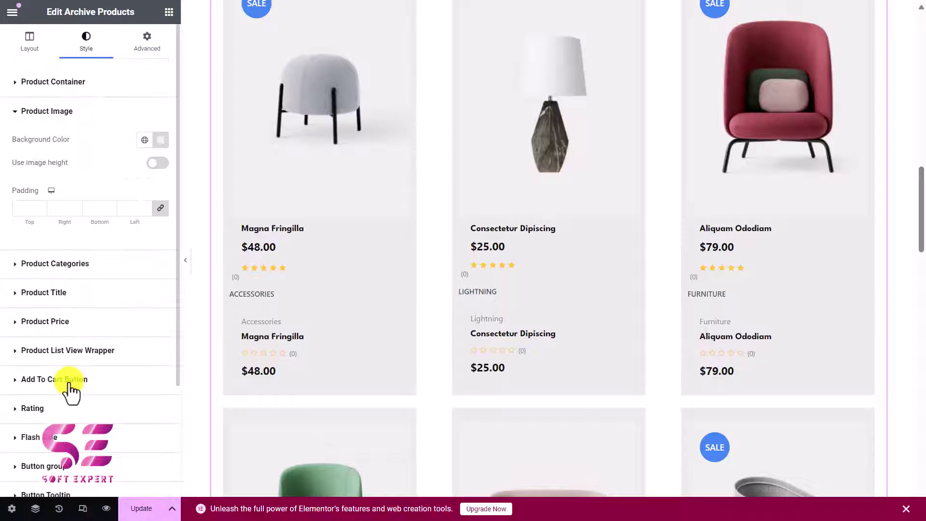
scroll(209, 169, "up", 2)
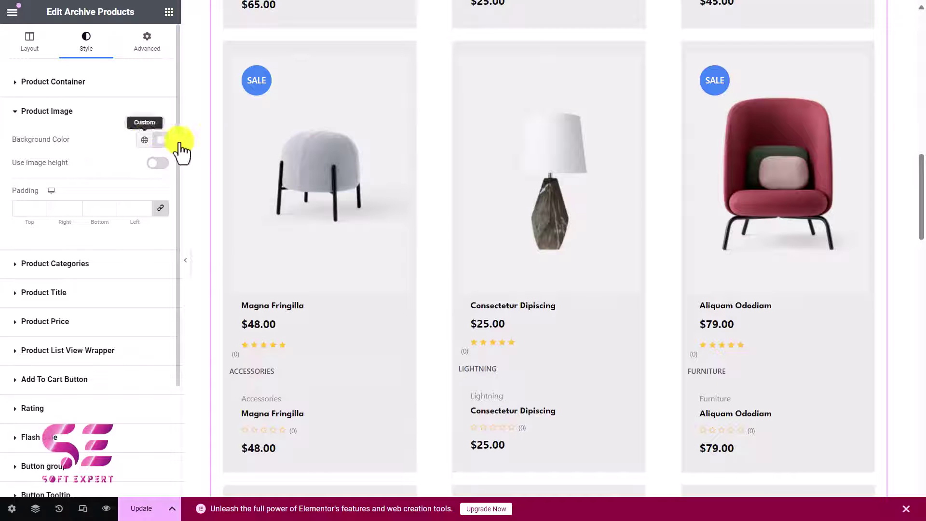
scroll(111, 215, "down", 1)
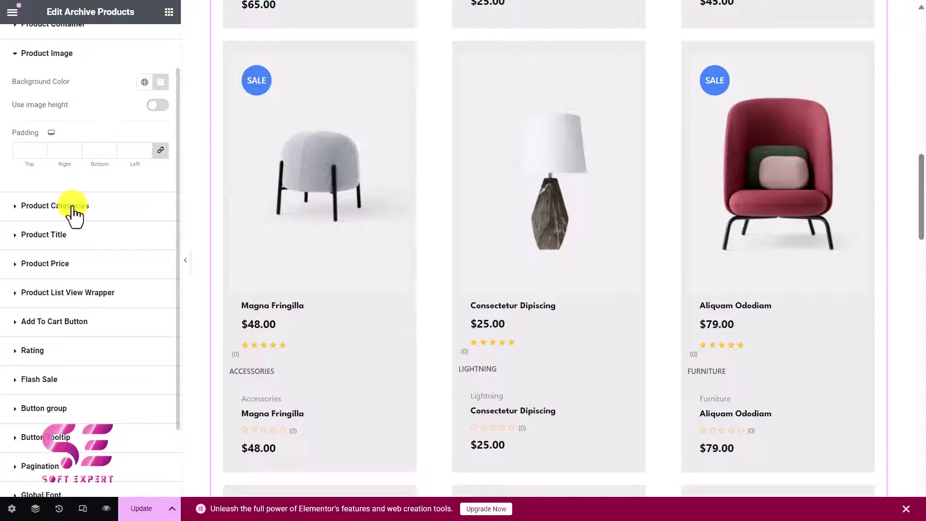
left_click(72, 207)
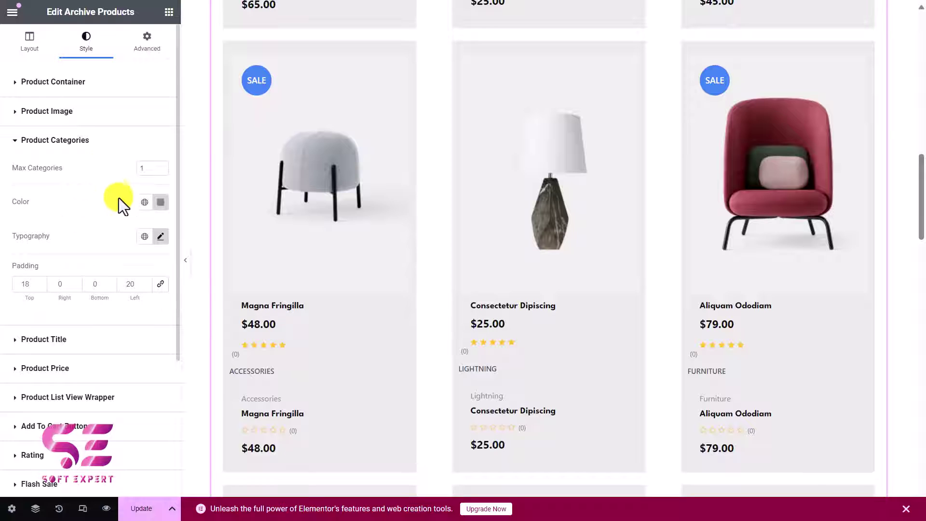
left_click(68, 339)
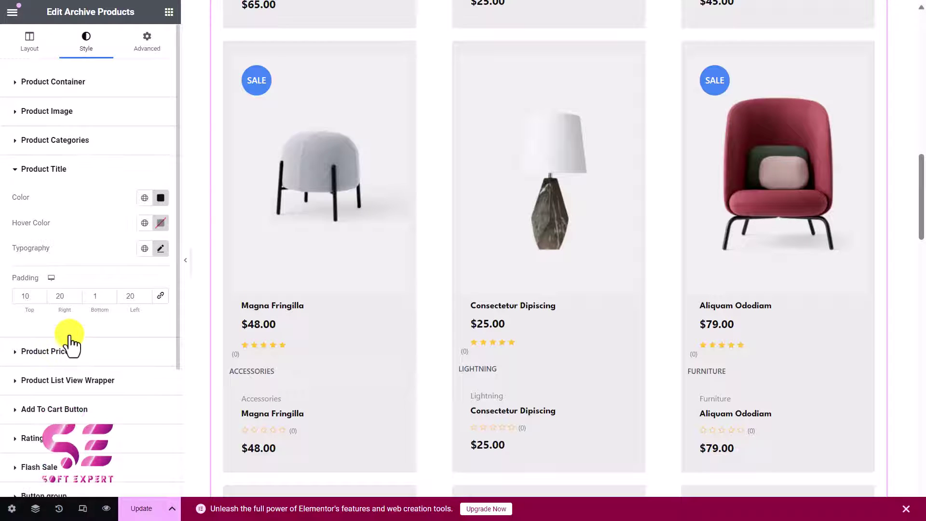
Step: Set the product title colour to the green Accent global colour
left_click(145, 197)
scroll(72, 318, "down", 1)
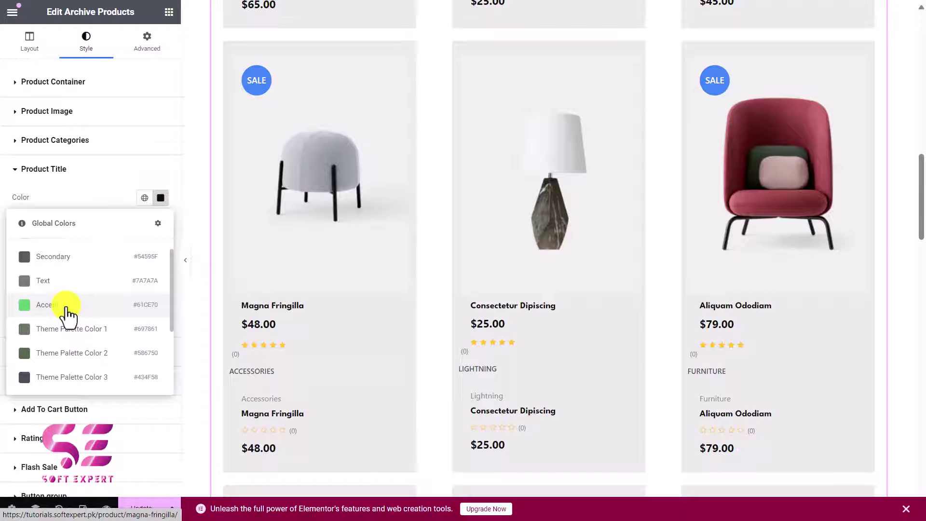
left_click(68, 313)
scroll(106, 284, "down", 2)
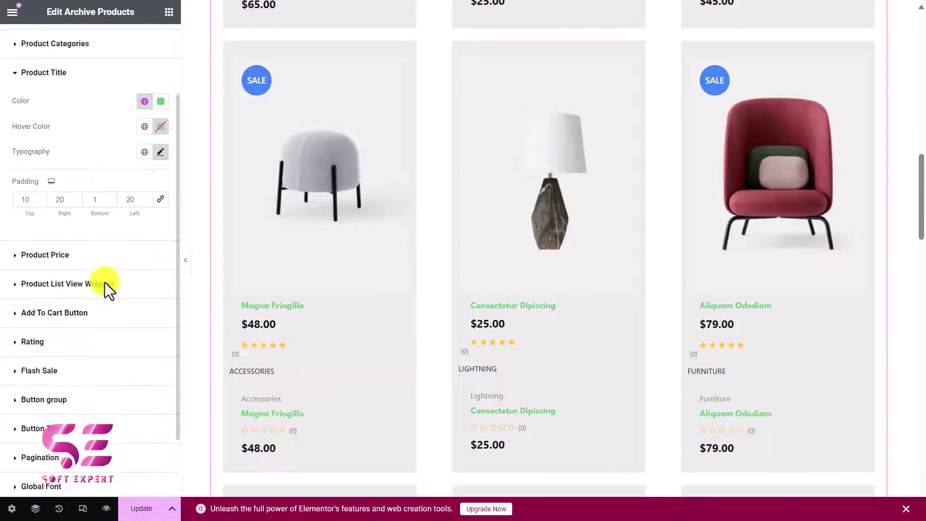
scroll(582, 265, "up", 1)
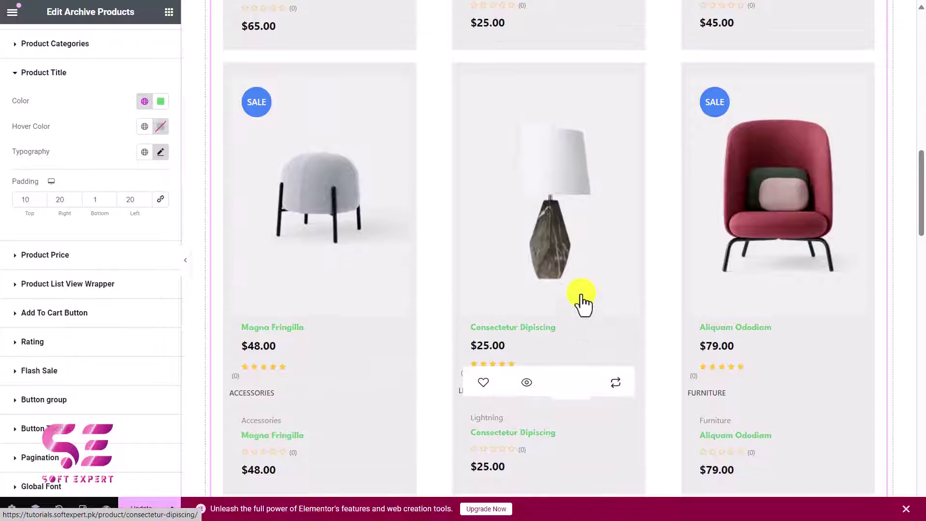
scroll(528, 191, "up", 4)
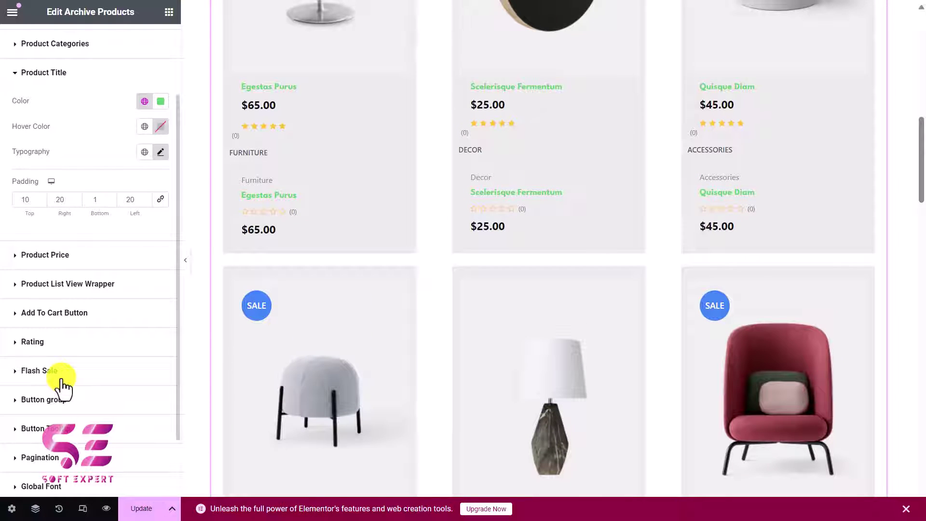
scroll(295, 182, "up", 3)
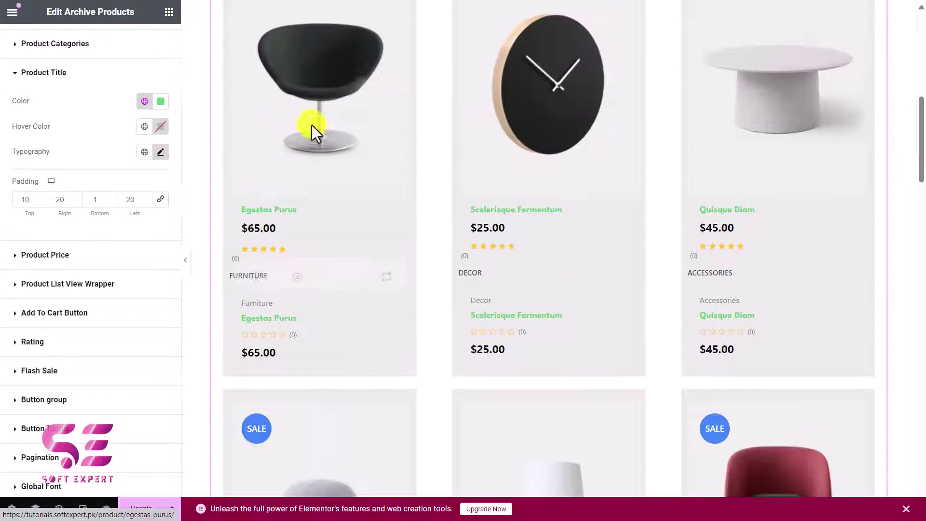
scroll(316, 129, "up", 3)
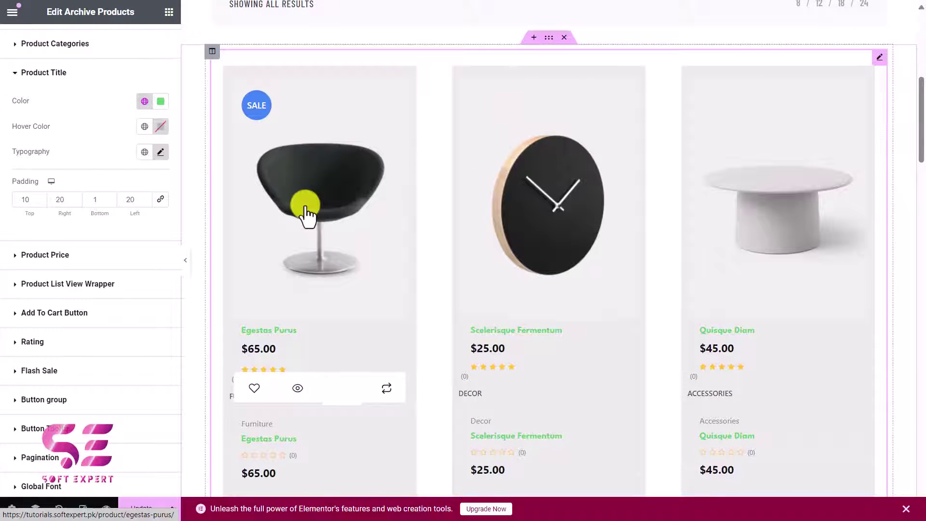
scroll(471, 214, "up", 2)
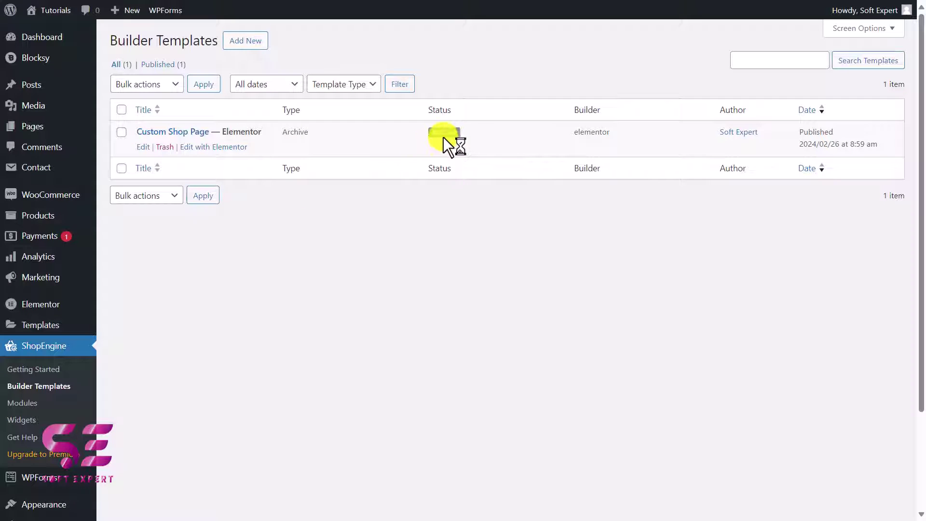
Step: Switch the Custom Shop Page template to Active and save the changes
left_click(144, 148)
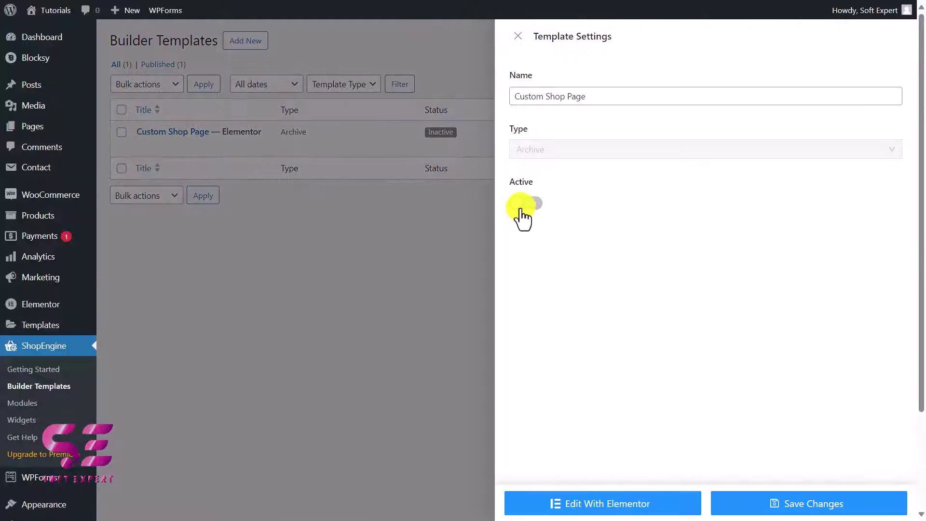
left_click(766, 502)
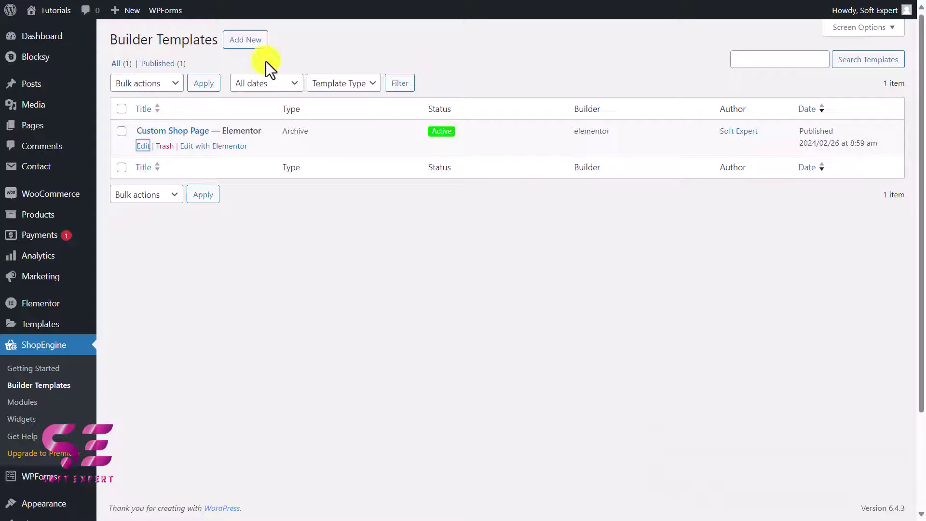
Step: Create a new active Single template named 'Custom single product'
left_click(248, 43)
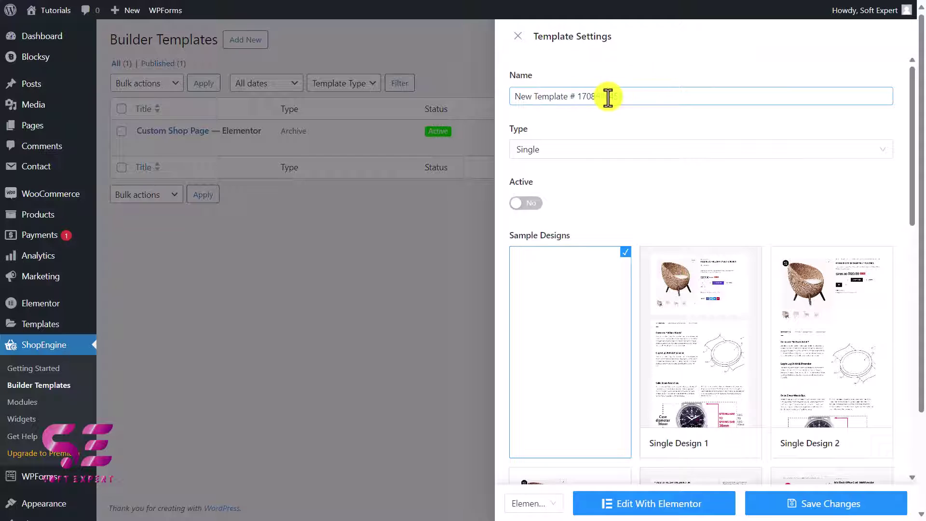
left_click_drag(630, 97, 514, 106)
type("Custom ")
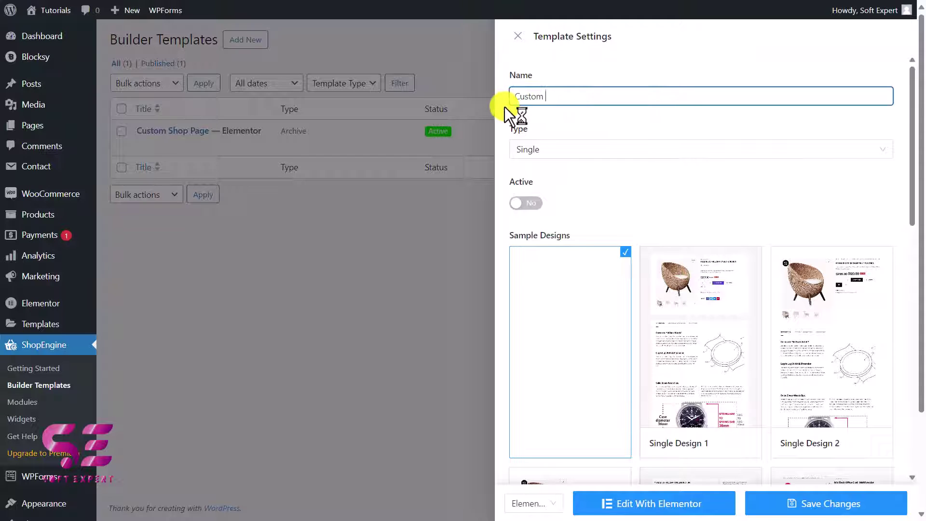
type("single product")
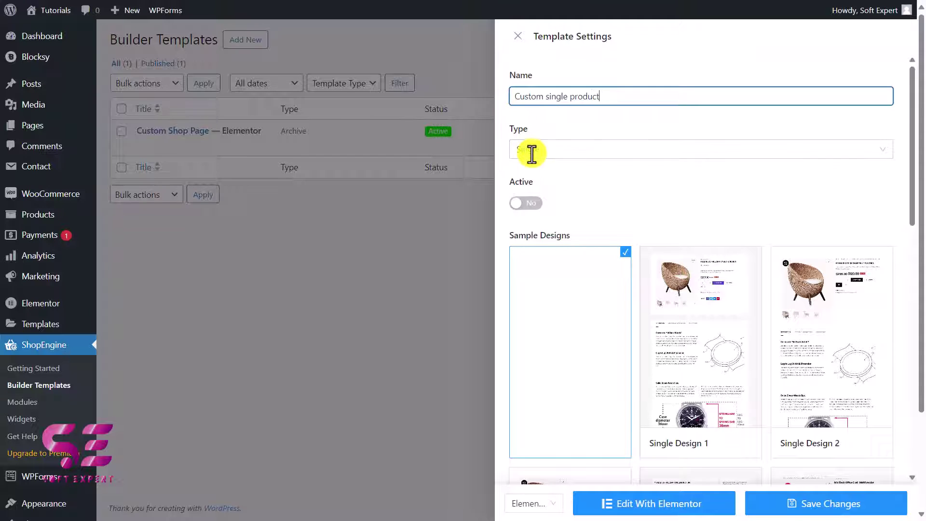
left_click(535, 151)
left_click(545, 153)
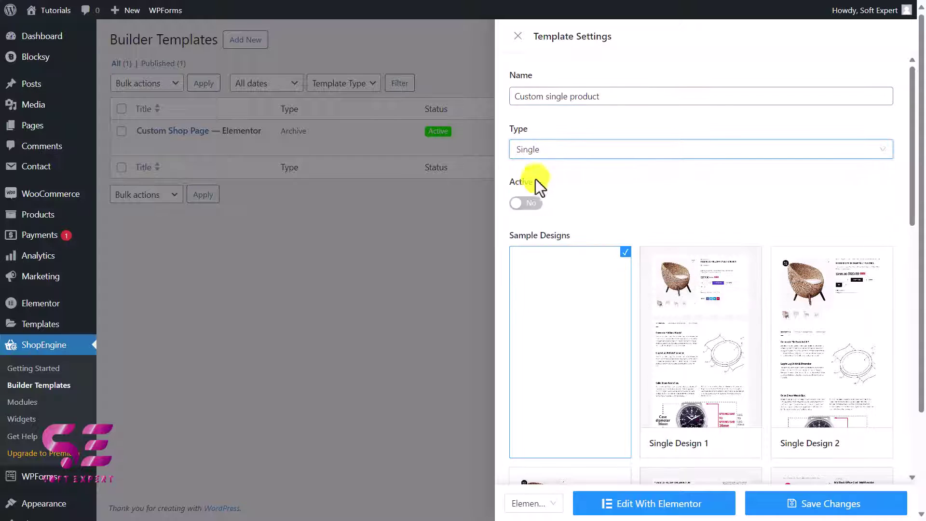
left_click(526, 204)
Step: Choose Single Design 2 as the sample design and continue to edit in Elementor
mouse_move(713, 326)
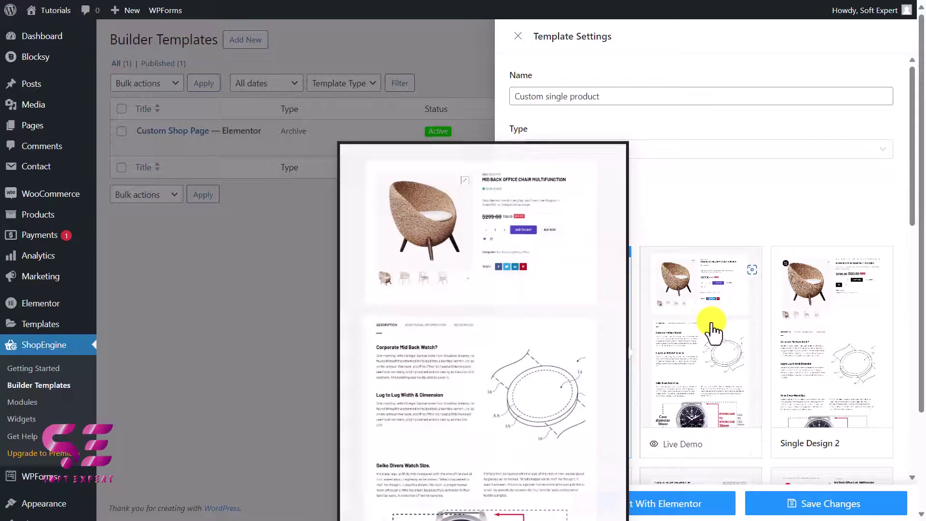
scroll(712, 330, "down", 2)
mouse_move(796, 324)
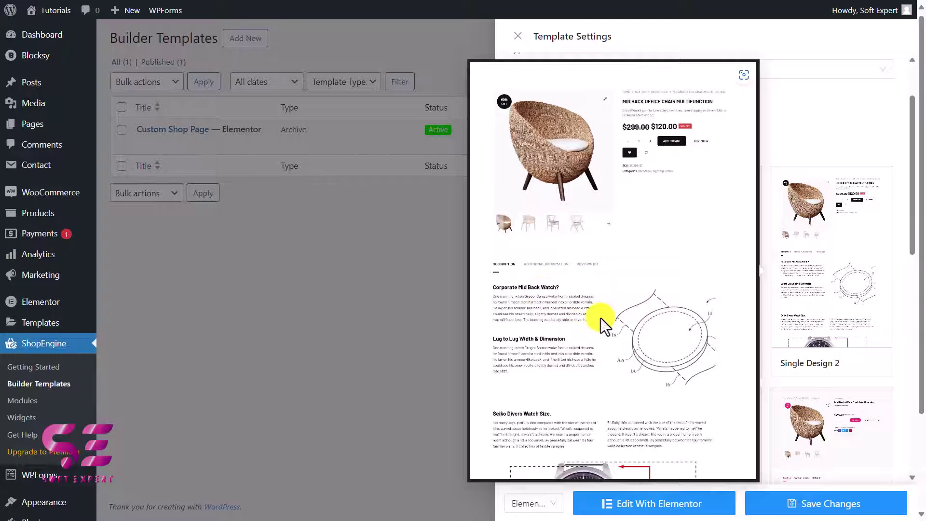
scroll(795, 352, "down", 2)
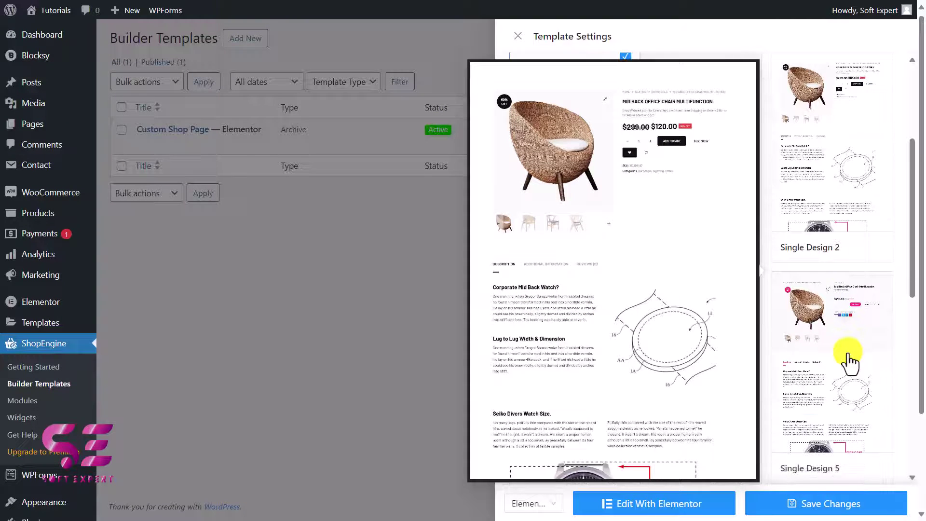
mouse_move(823, 332)
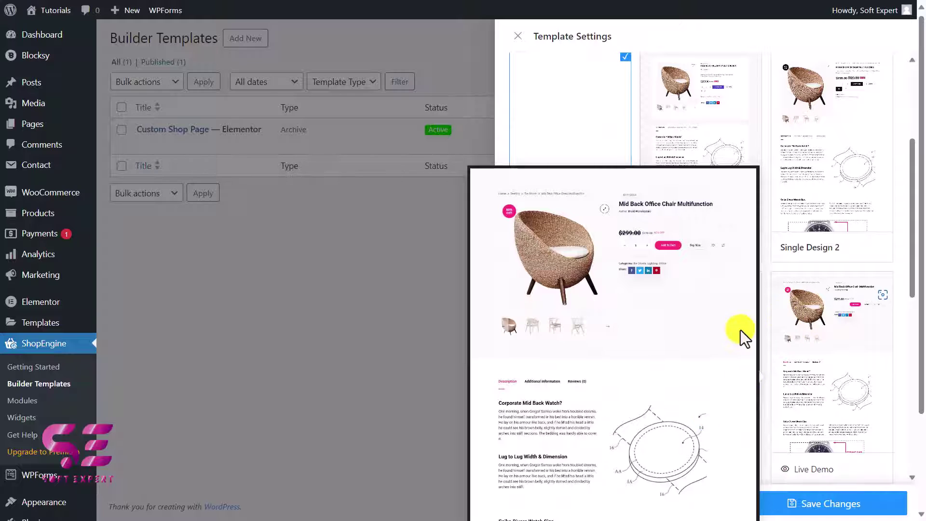
left_click(805, 378)
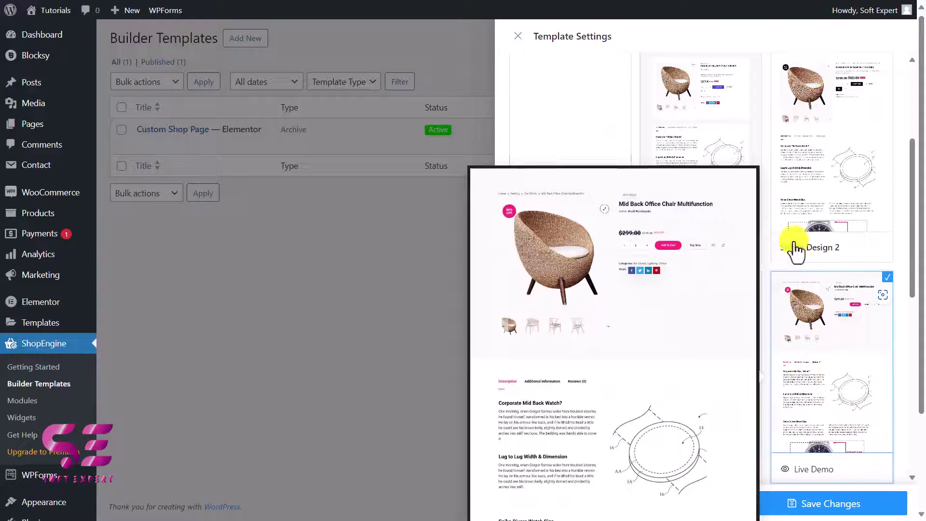
mouse_move(790, 186)
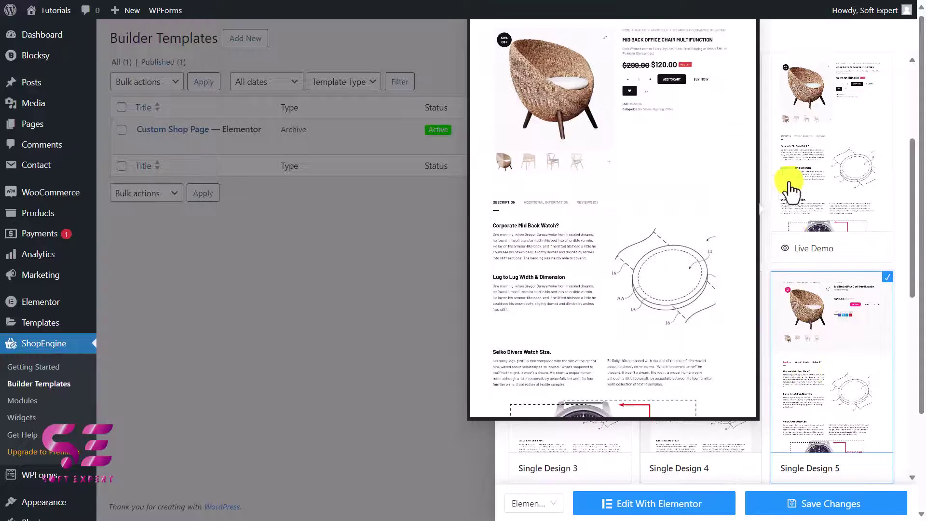
left_click(808, 168)
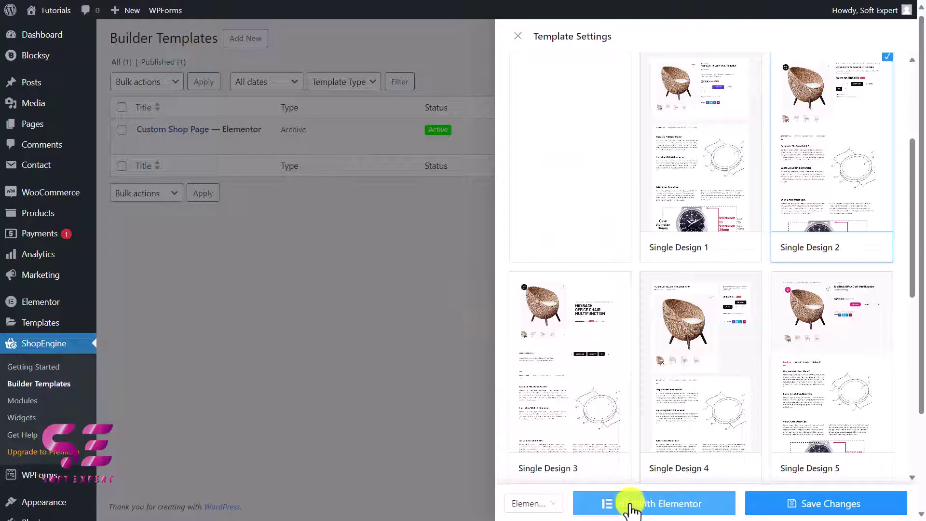
left_click(637, 504)
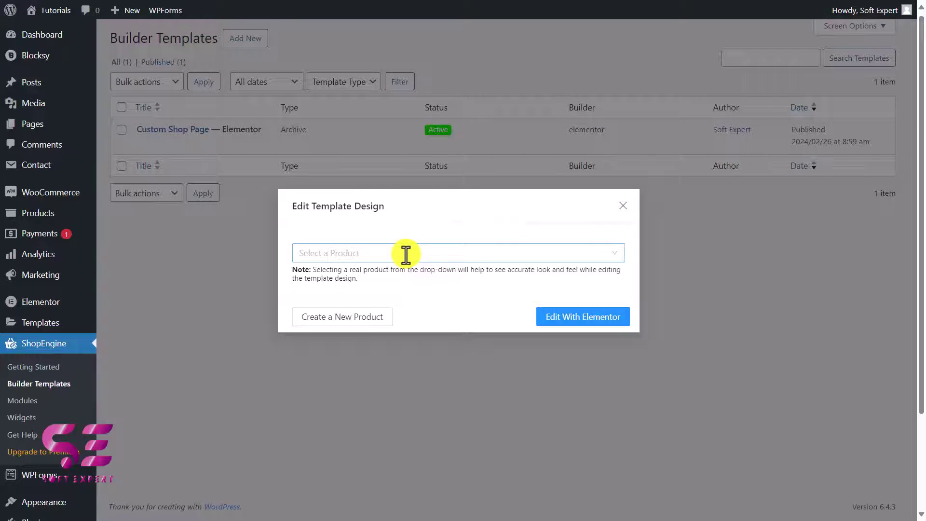
Step: Pick Duivamus Arcu as the preview product and open the template in Elementor
left_click(349, 255)
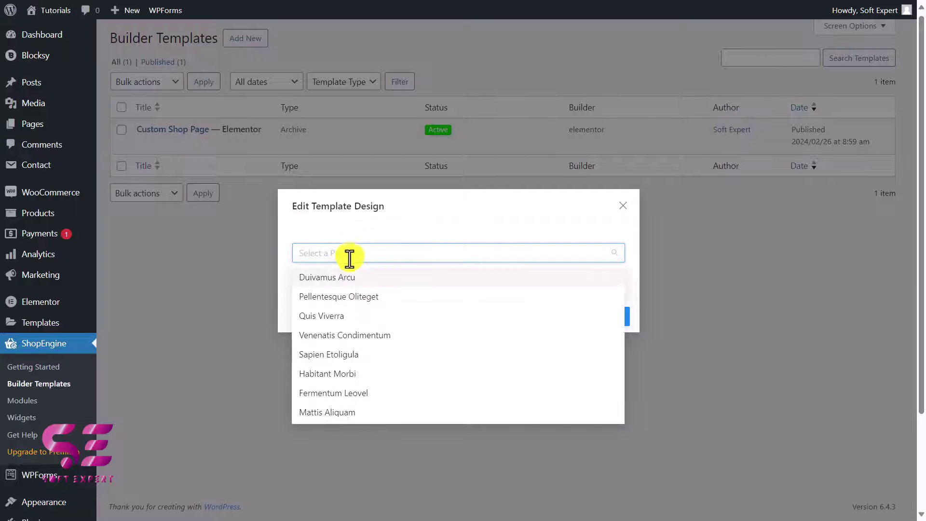
left_click(324, 284)
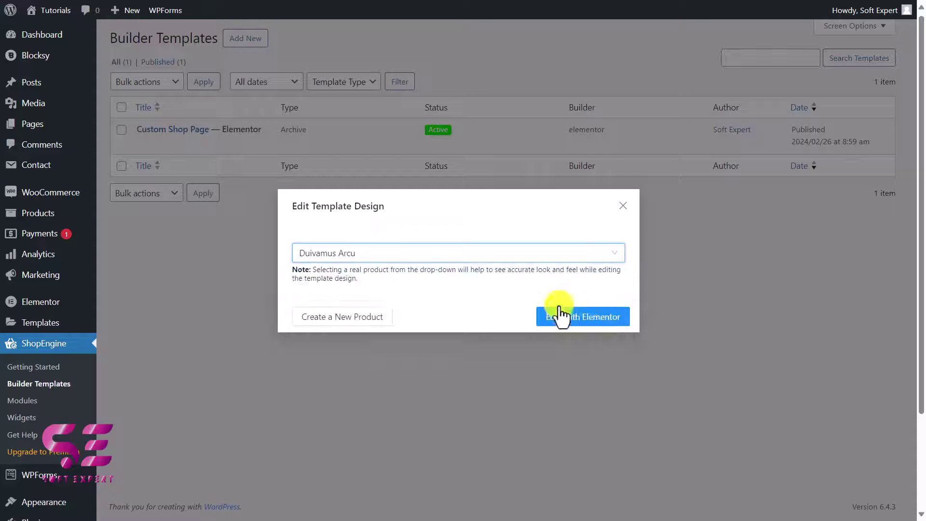
left_click(596, 317)
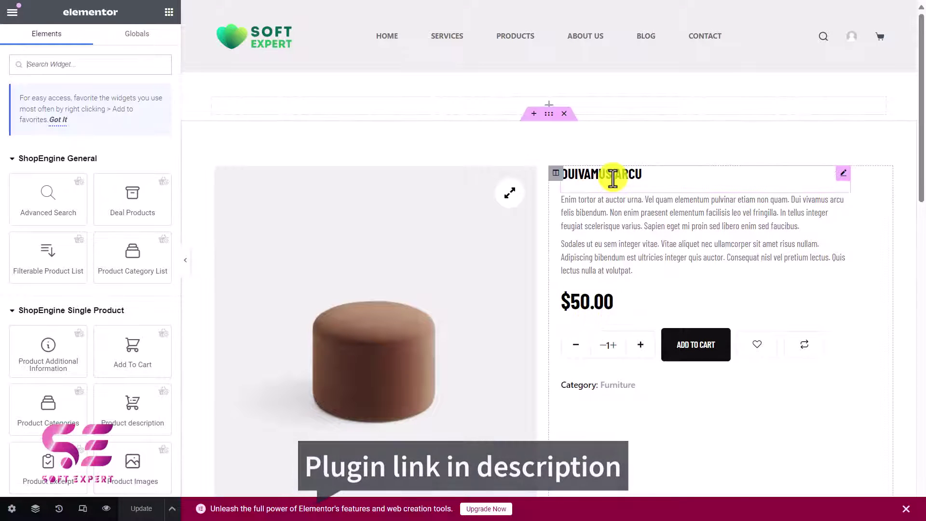
Step: Keep the product title as H2 and left-align it
left_click(613, 176)
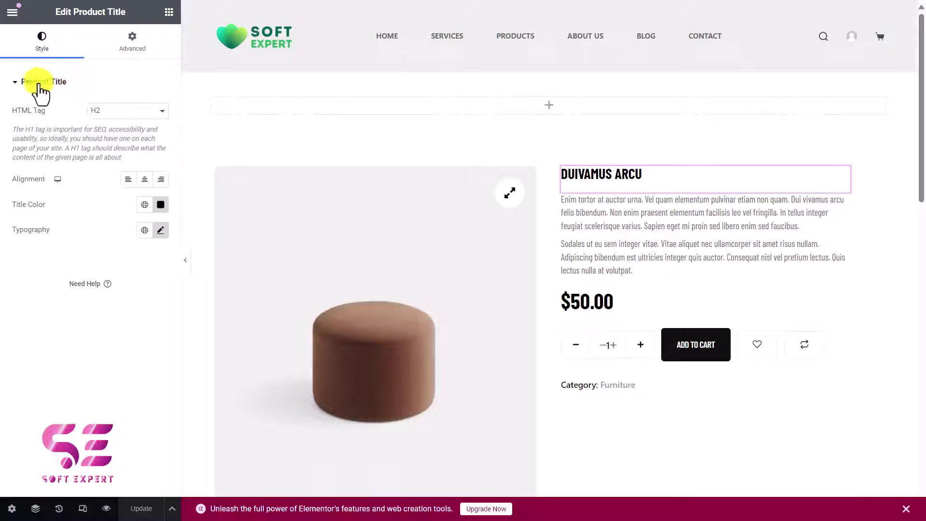
left_click(130, 116)
left_click(130, 116)
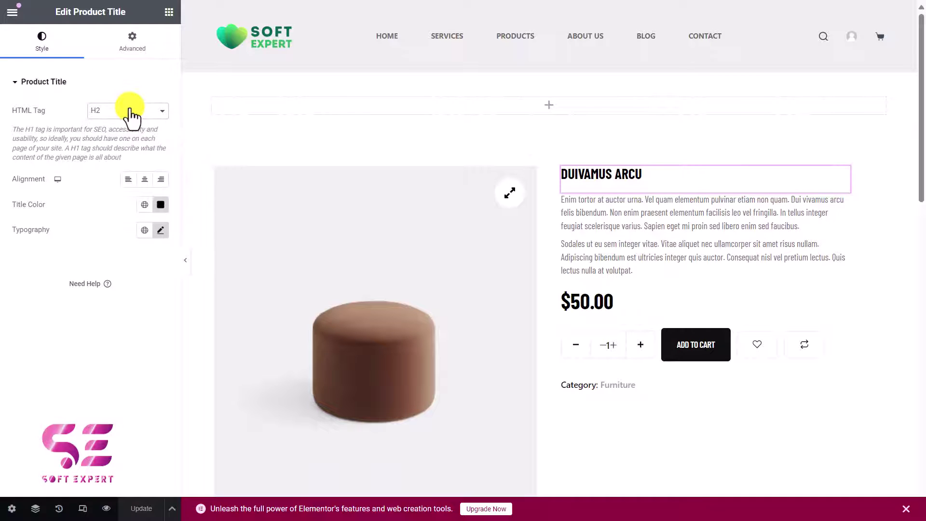
left_click(143, 180)
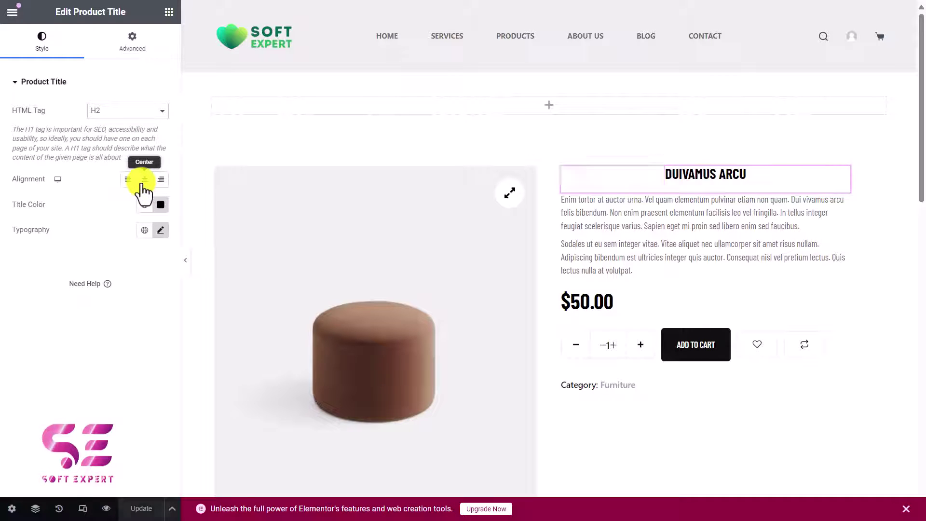
left_click(159, 180)
left_click(129, 180)
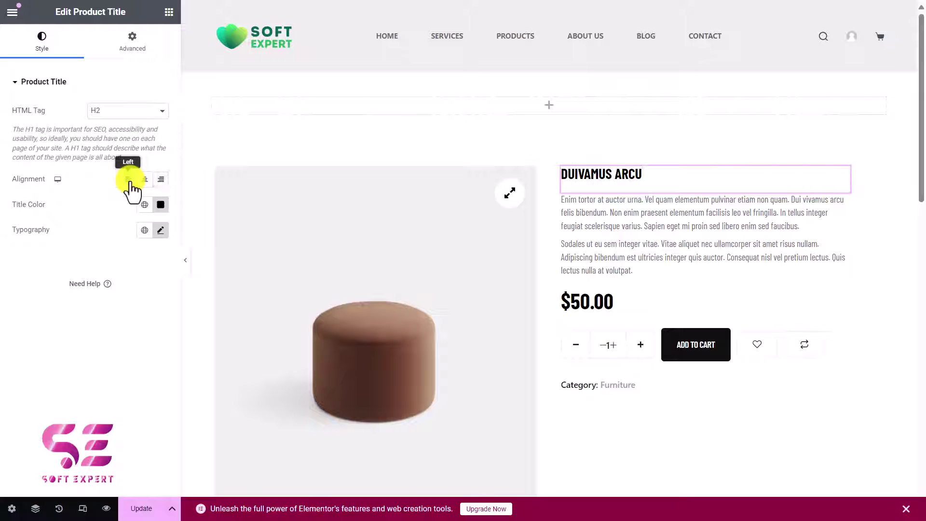
Step: Colour the product title Accent green and set its font family to Poppins
left_click(144, 205)
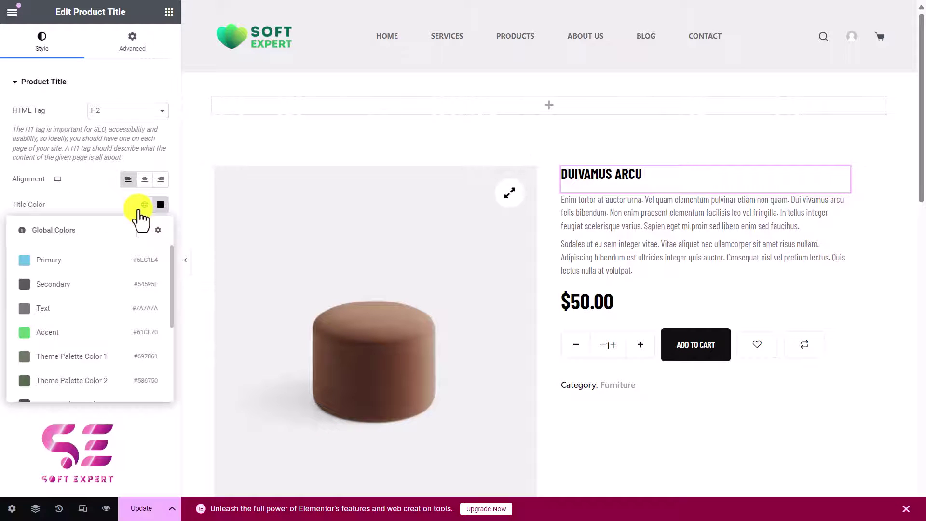
left_click(77, 332)
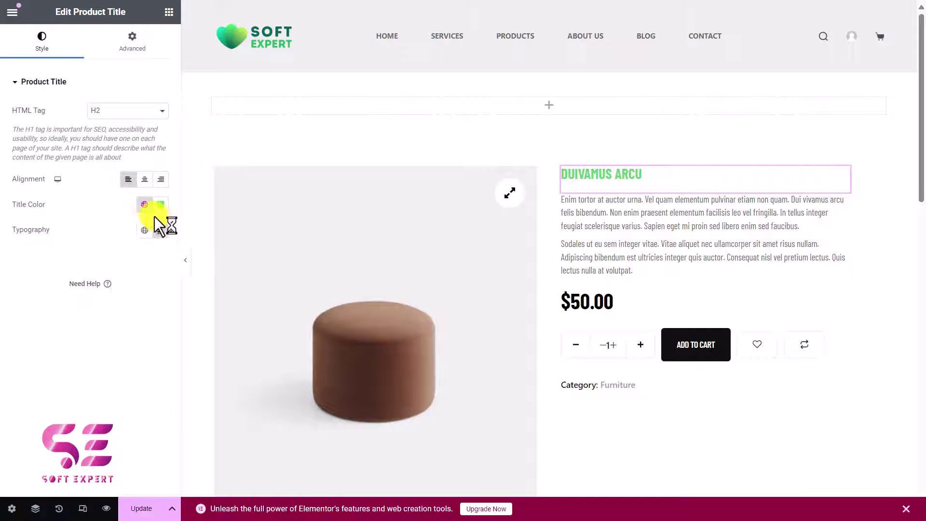
left_click(161, 230)
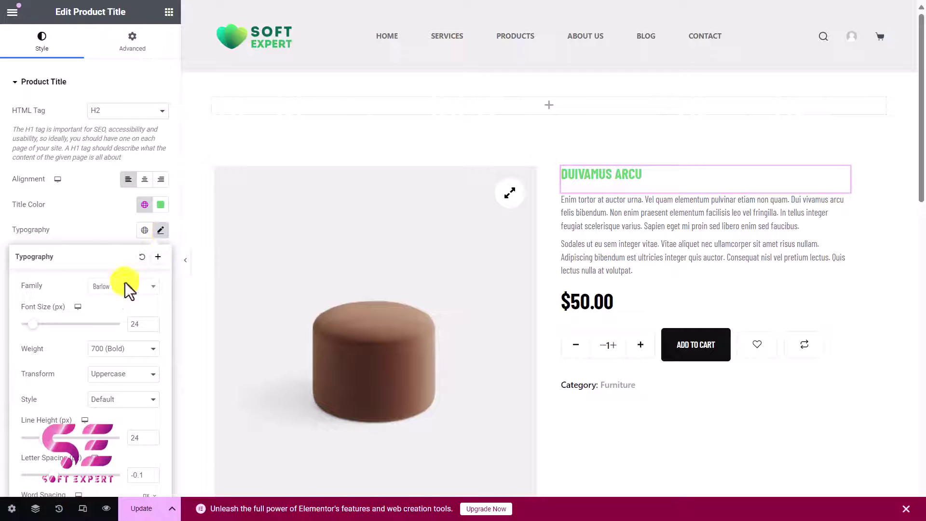
left_click(135, 294)
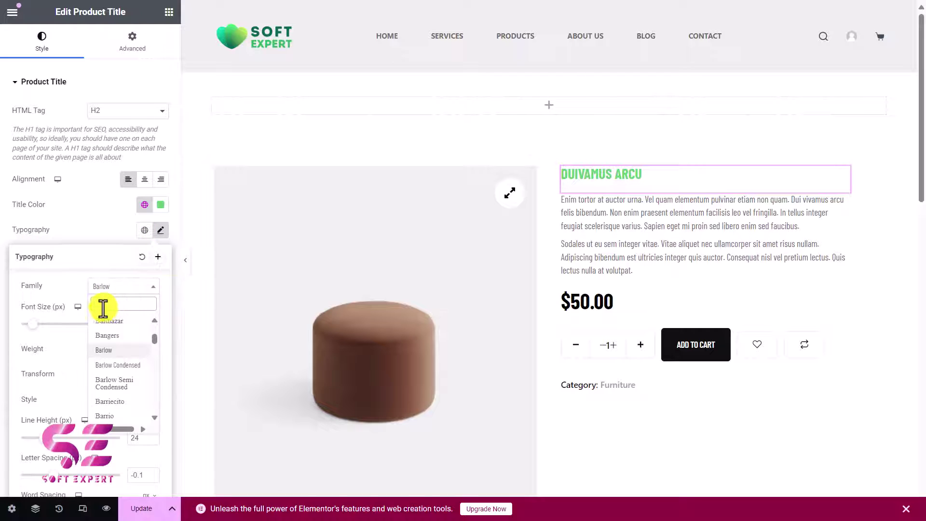
type("poppins")
left_click(111, 346)
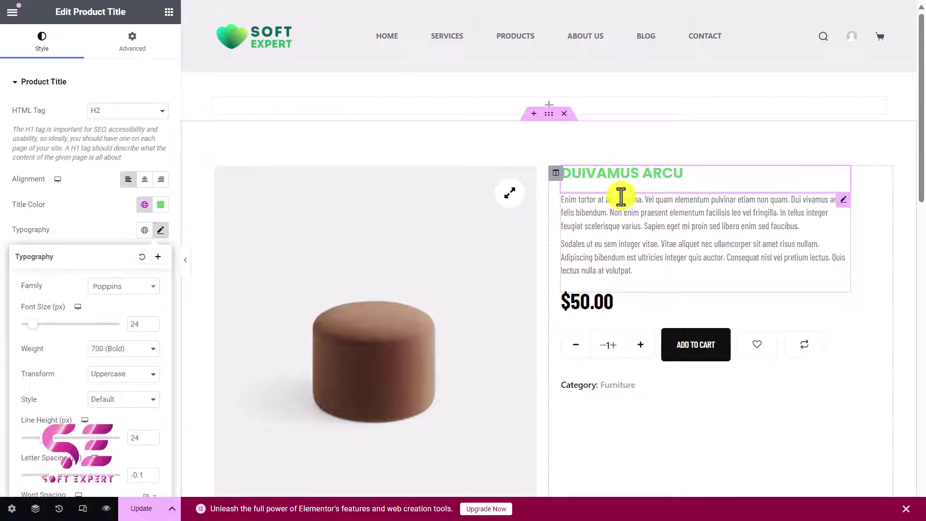
left_click(845, 202)
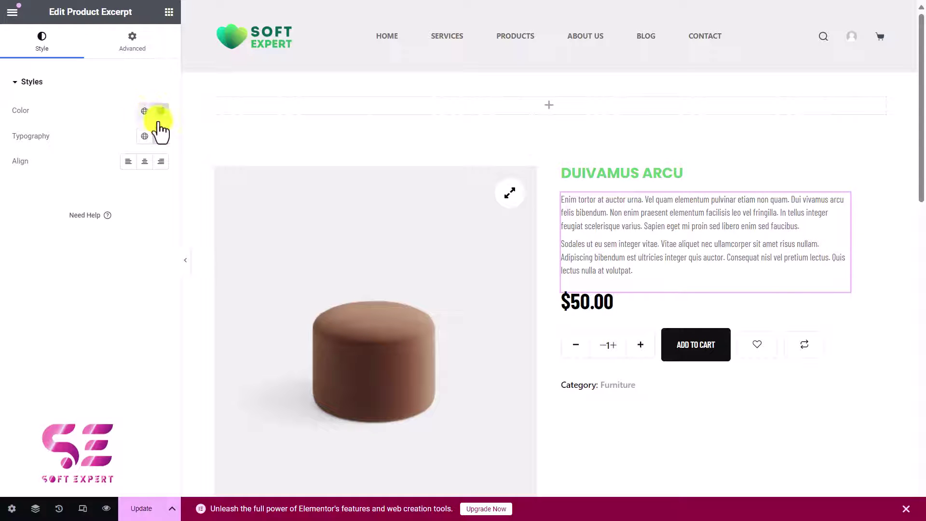
Step: Review the price, image and Description/Reviews tabs widget settings
left_click(604, 303)
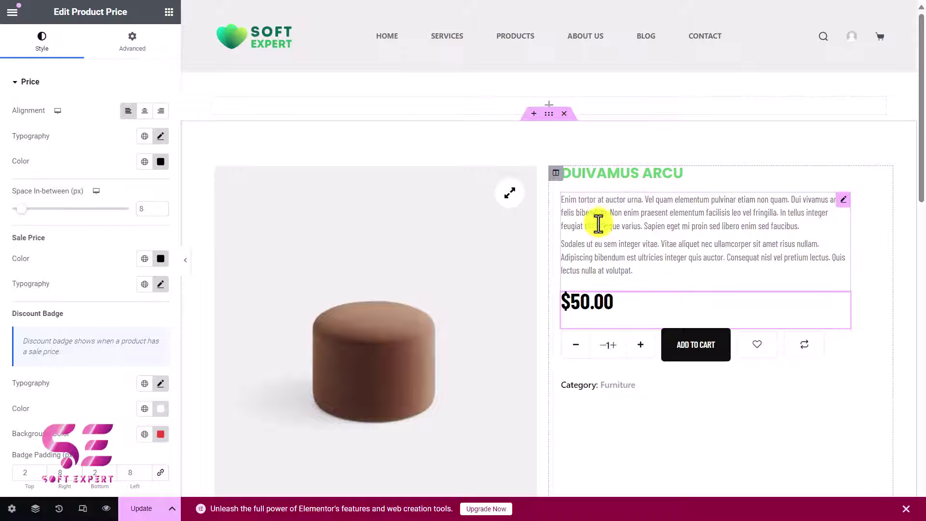
left_click(530, 174)
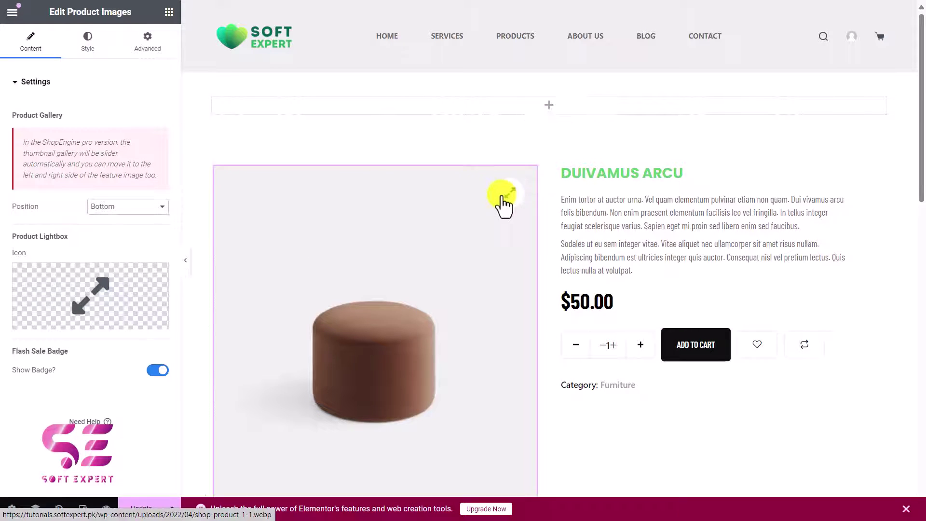
mouse_move(123, 327)
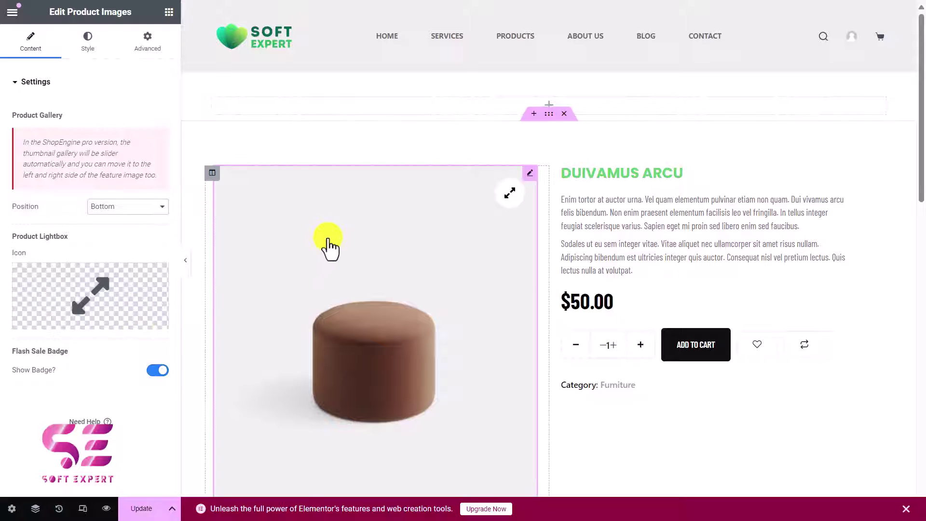
scroll(296, 229, "down", 6)
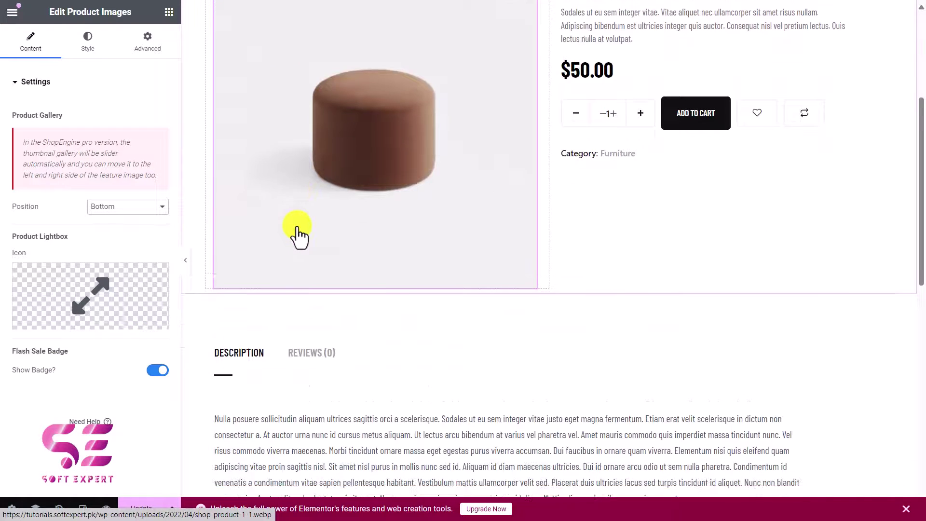
scroll(408, 331, "down", 3)
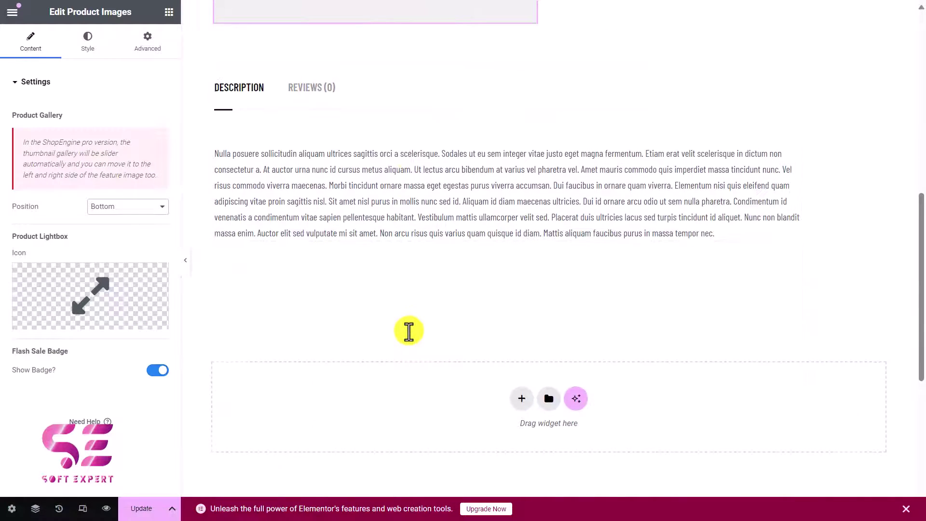
scroll(494, 281, "up", 5)
left_click(520, 367)
scroll(555, 251, "up", 1)
scroll(605, 207, "up", 1)
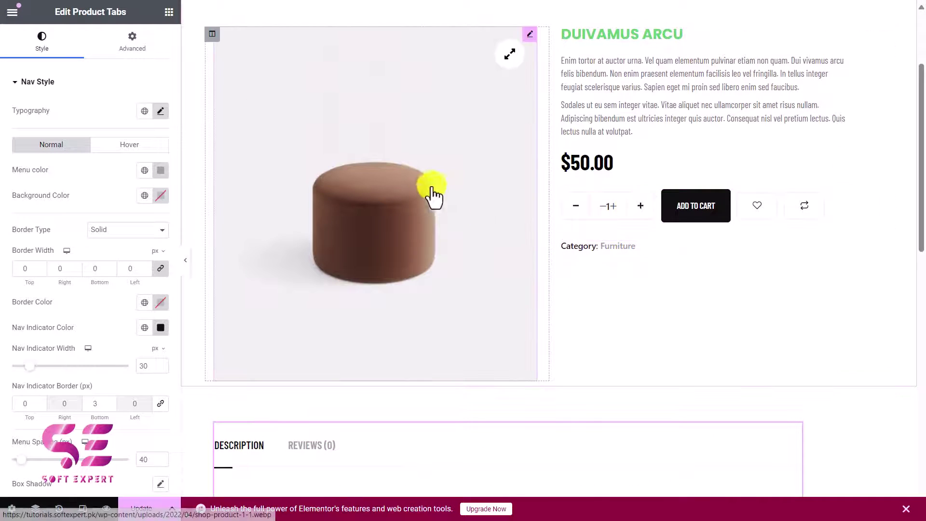
Step: Scroll the widget panel to the ShopEngine Single Product widgets
left_click(168, 12)
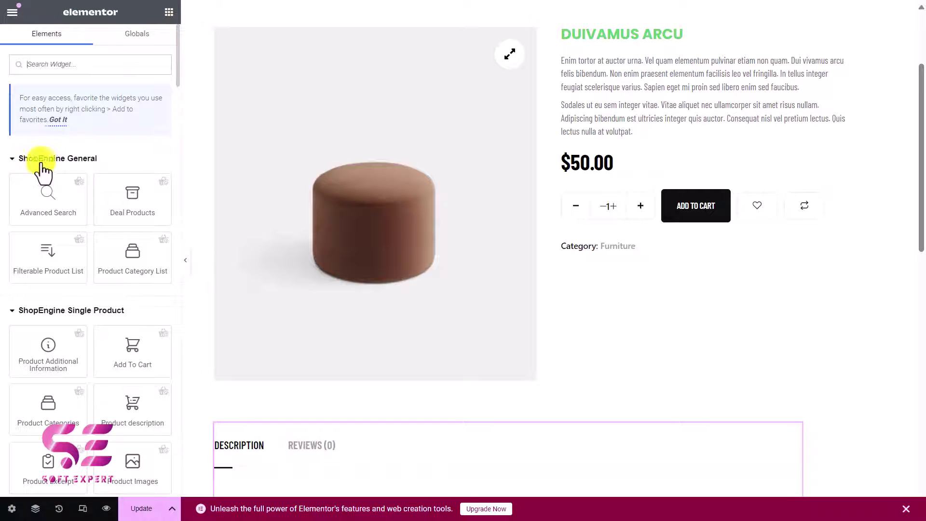
scroll(130, 325, "down", 3)
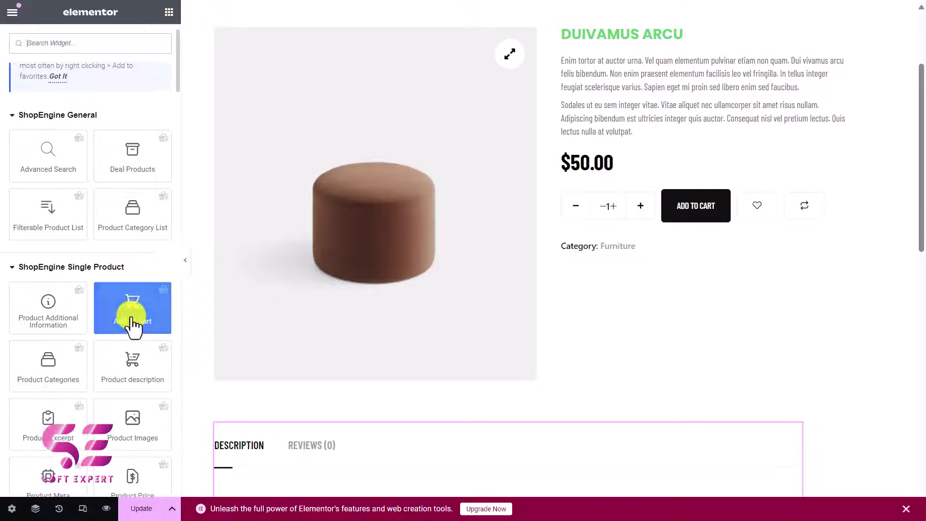
scroll(137, 240, "down", 2)
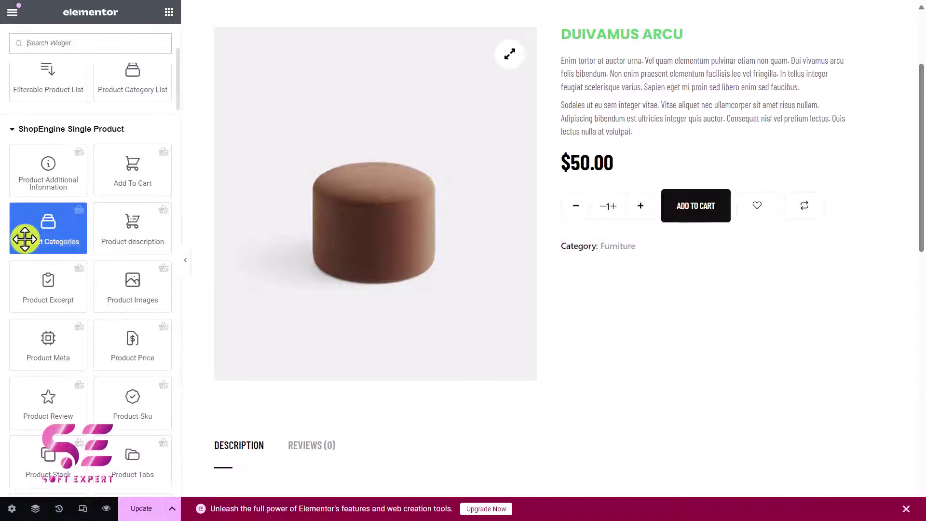
scroll(68, 321, "down", 6)
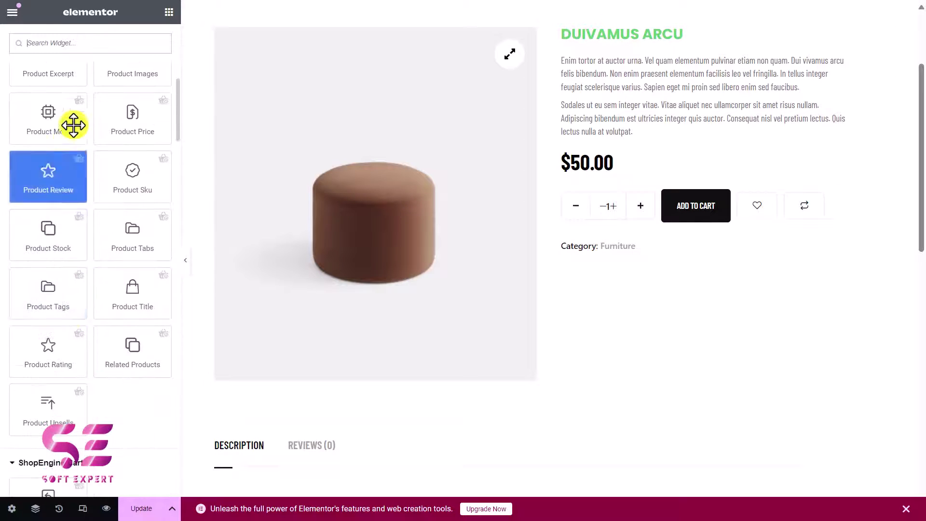
scroll(98, 177, "up", 1)
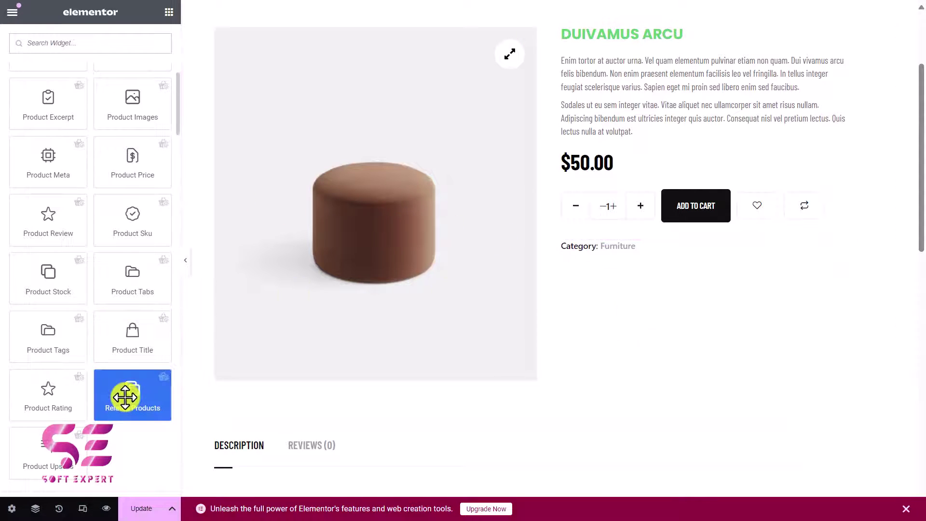
Step: Add the Related Products widget to the page, then cut it
left_click_drag(128, 392, 584, 261)
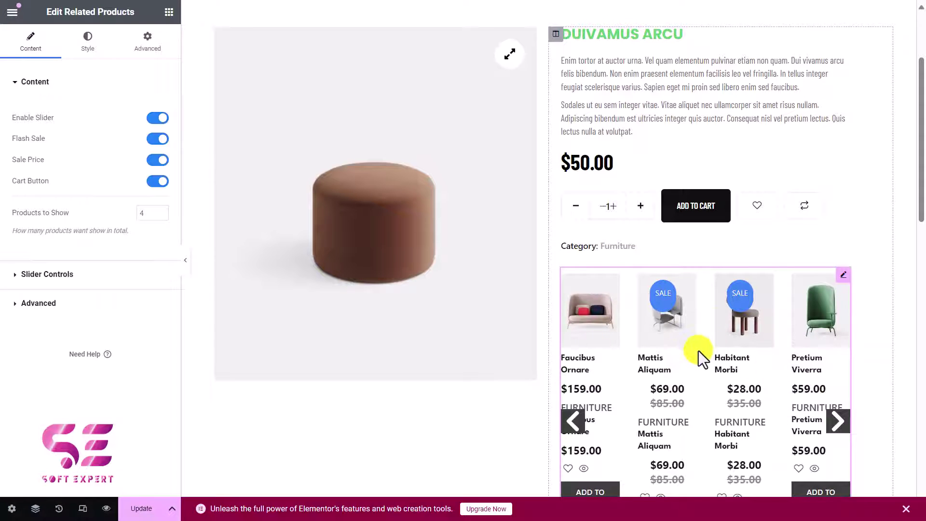
scroll(698, 351, "down", 2)
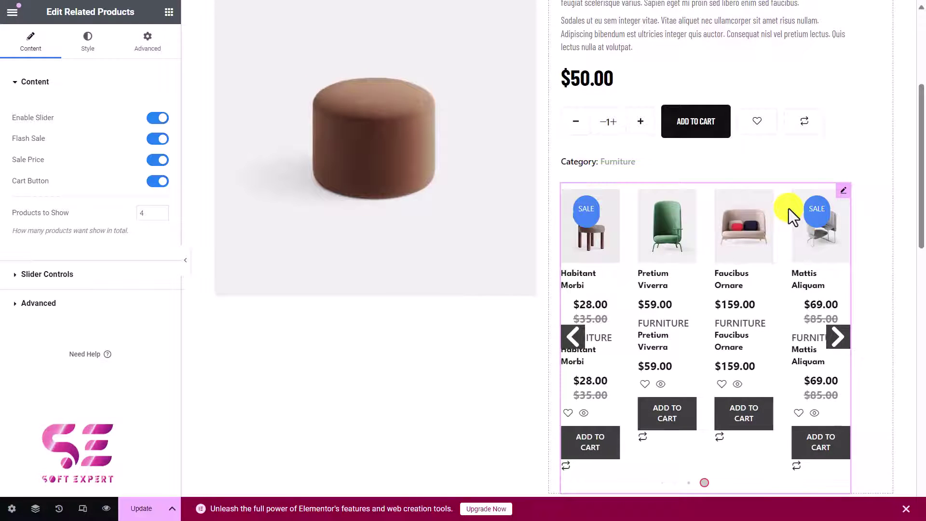
right_click(788, 208)
left_click(761, 243)
right_click(761, 244)
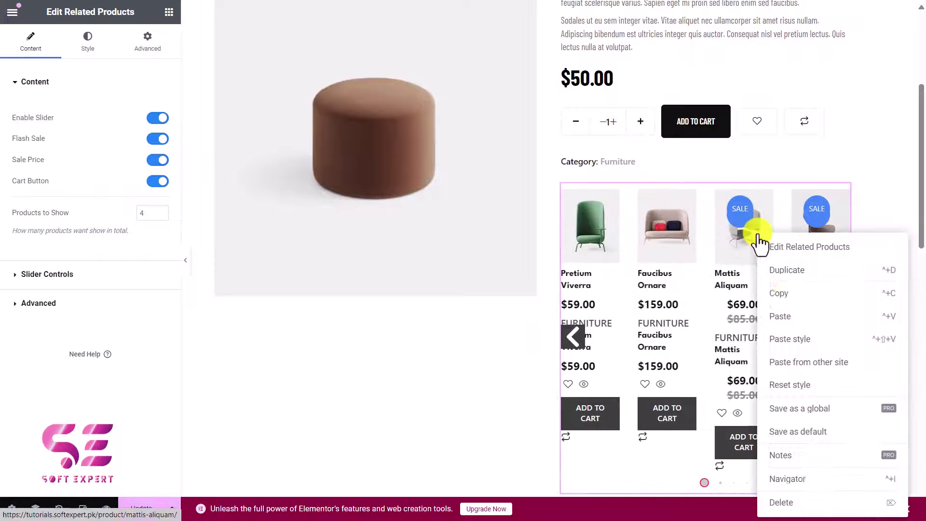
left_click(789, 505)
Step: Add a one-column section containing a Heading titled 'Related products'
scroll(588, 296, "down", 8)
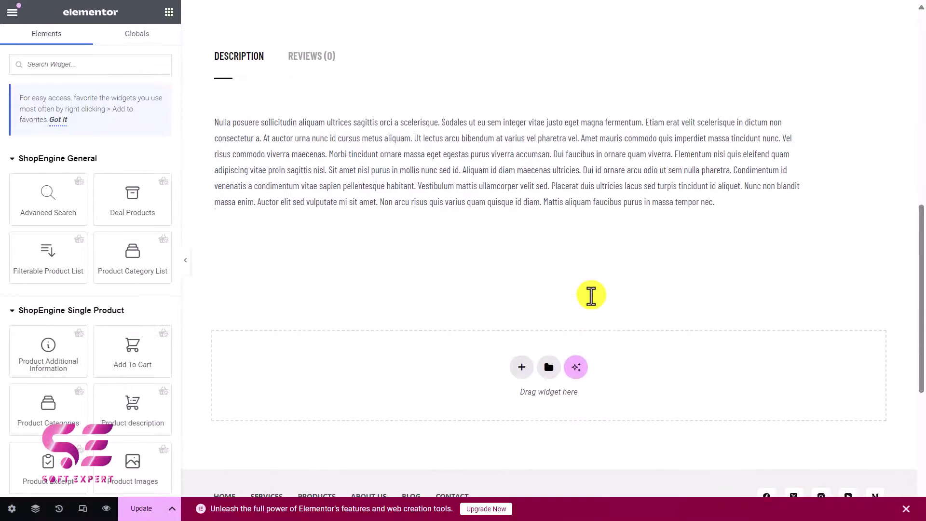
left_click(522, 280)
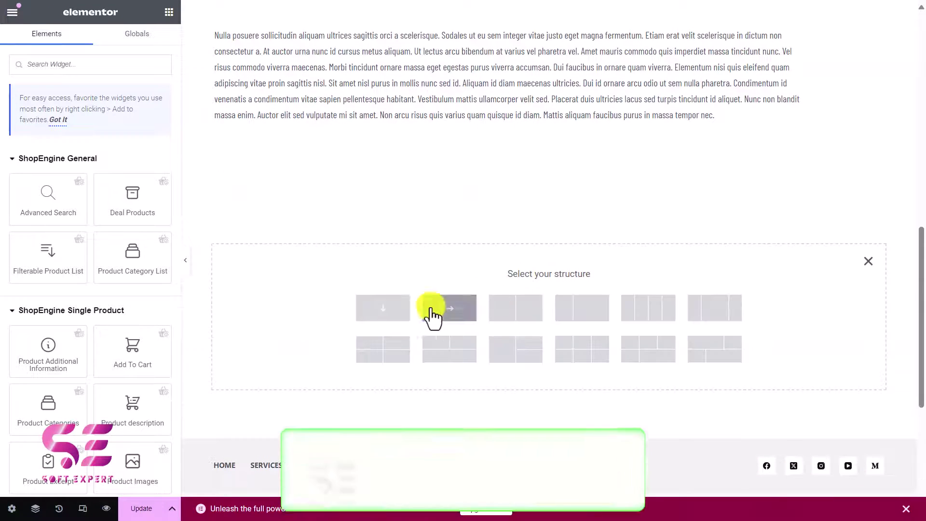
left_click(398, 314)
left_click(167, 17)
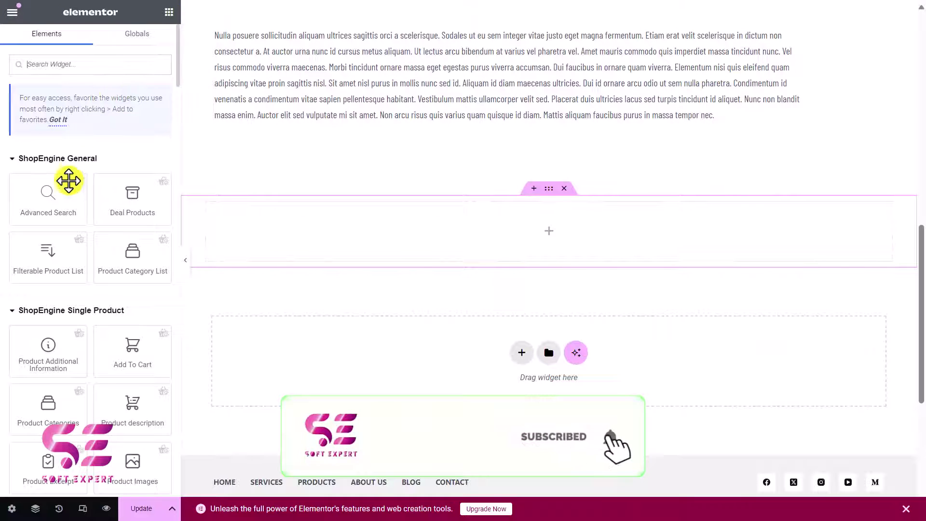
left_click(68, 62)
type("hea")
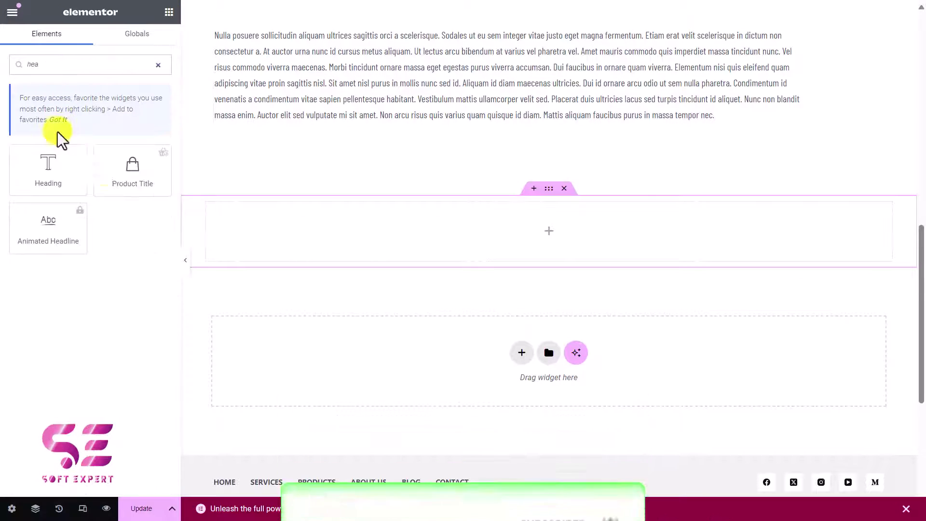
left_click(50, 171)
type("R")
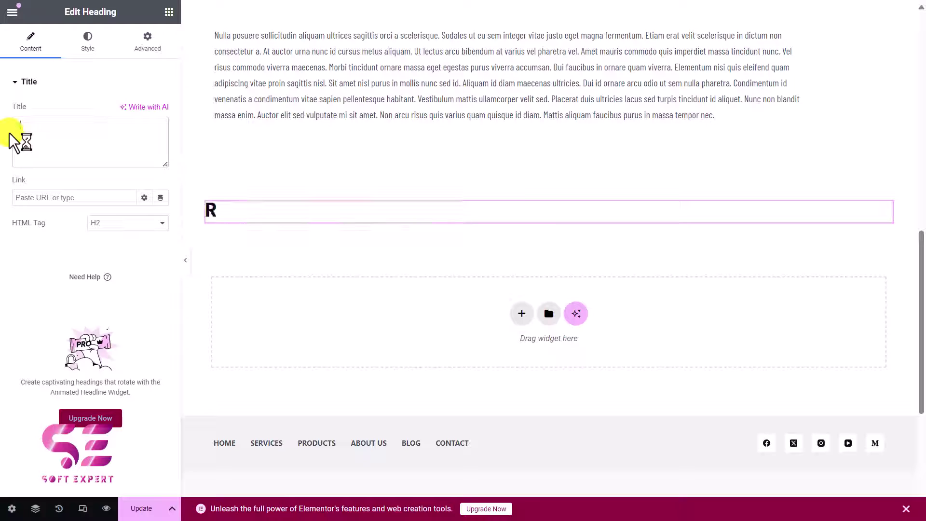
type("elated products")
Step: Centre the heading and paste the Related Products slider beneath it
left_click(86, 43)
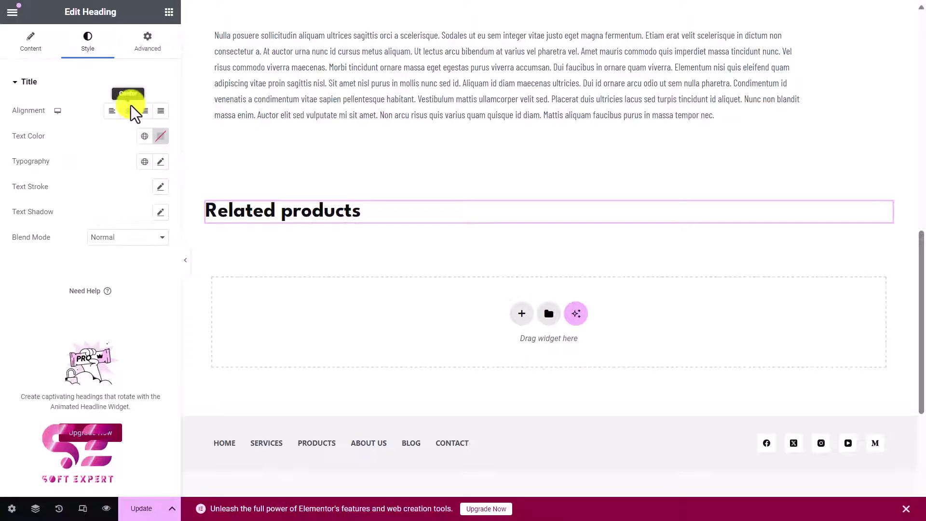
left_click(129, 111)
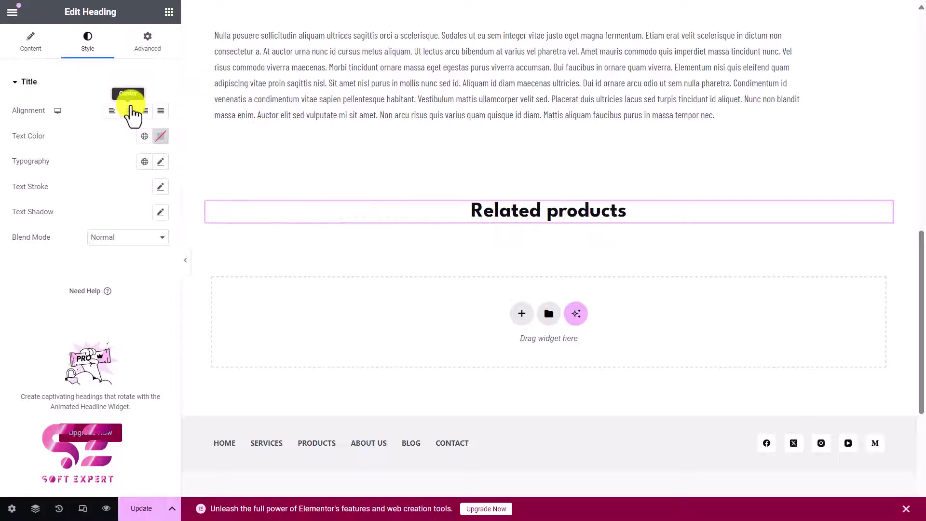
right_click(285, 217)
left_click(307, 300)
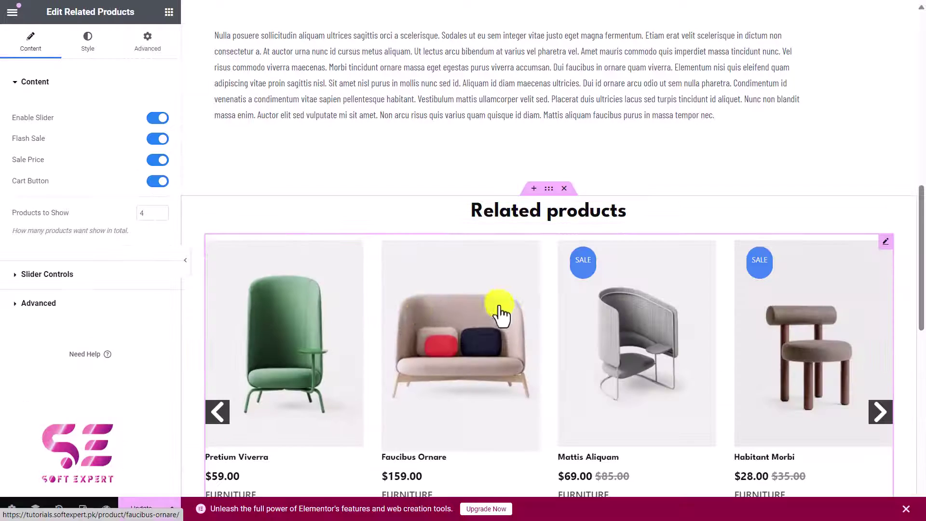
Step: Expand and scroll through the Related Products slider control settings
scroll(584, 303, "down", 4)
scroll(700, 317, "up", 3)
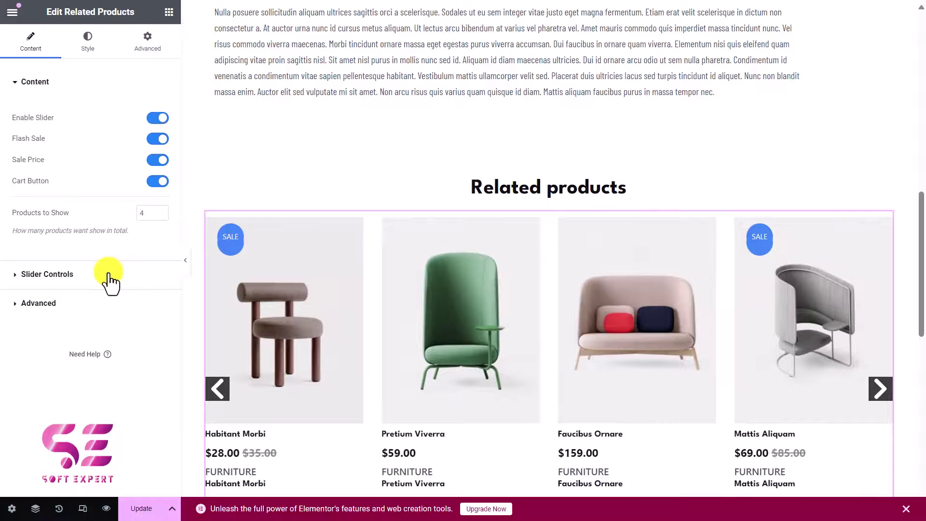
left_click(111, 282)
scroll(111, 282, "down", 2)
scroll(107, 279, "up", 2)
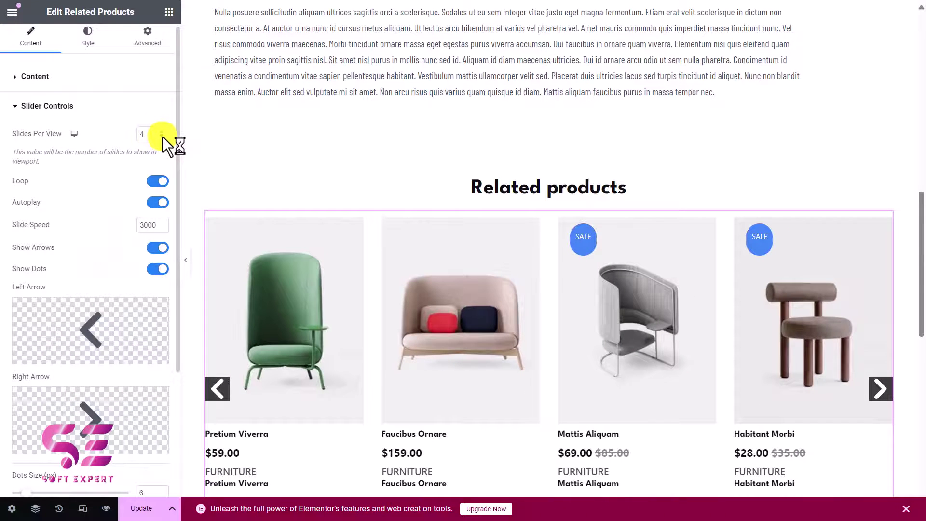
scroll(88, 262, "down", 3)
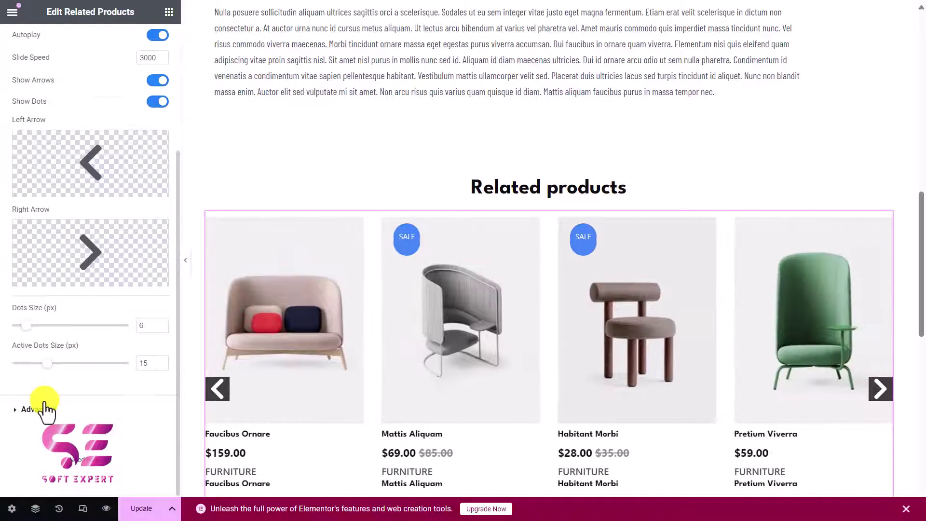
Step: Reveal the Related Products ordering options and scroll back up the panel
left_click(44, 409)
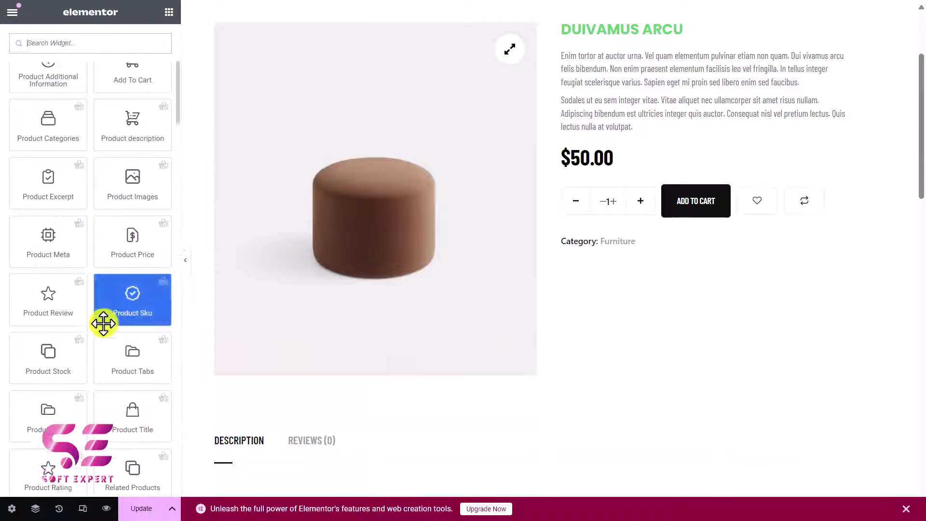
scroll(39, 268, "down", 5)
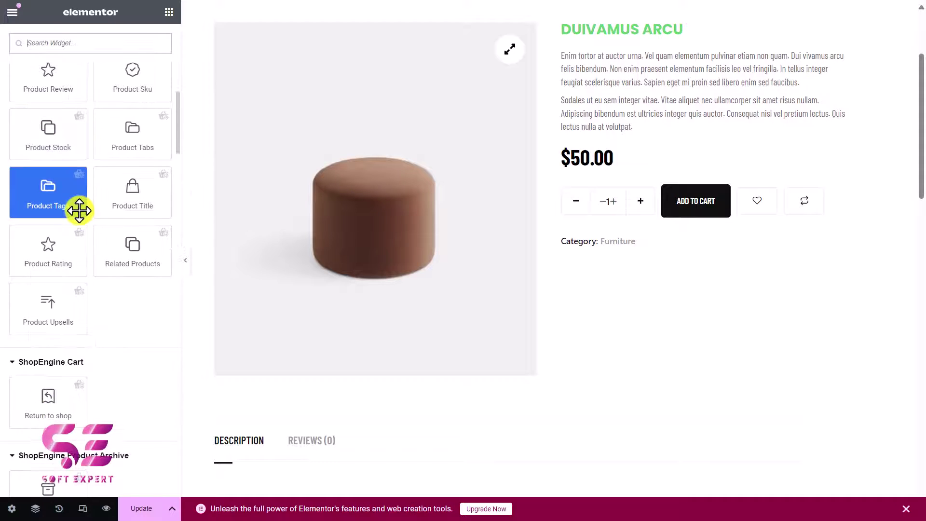
scroll(79, 211, "up", 3)
scroll(514, 262, "up", 2)
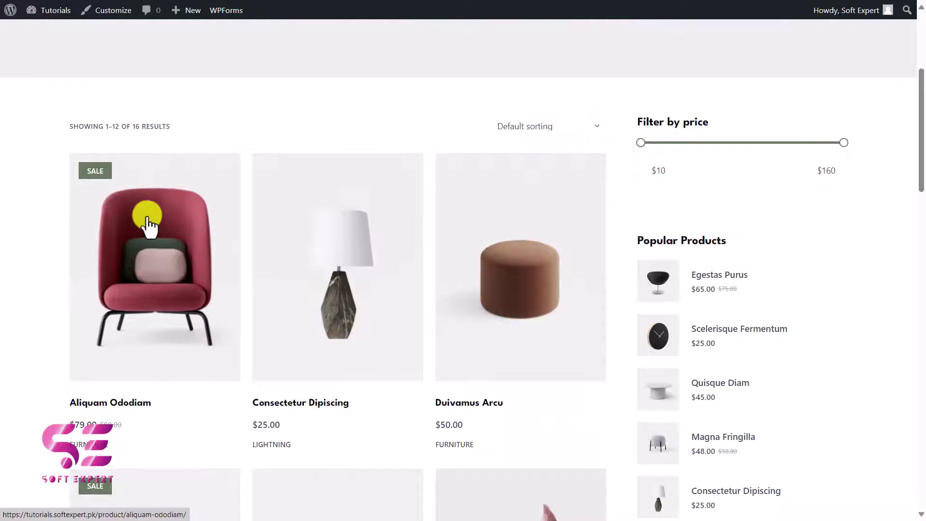
Step: Open the Aliquam Ododiam product page and scroll through its live single-product layout
left_click(129, 264)
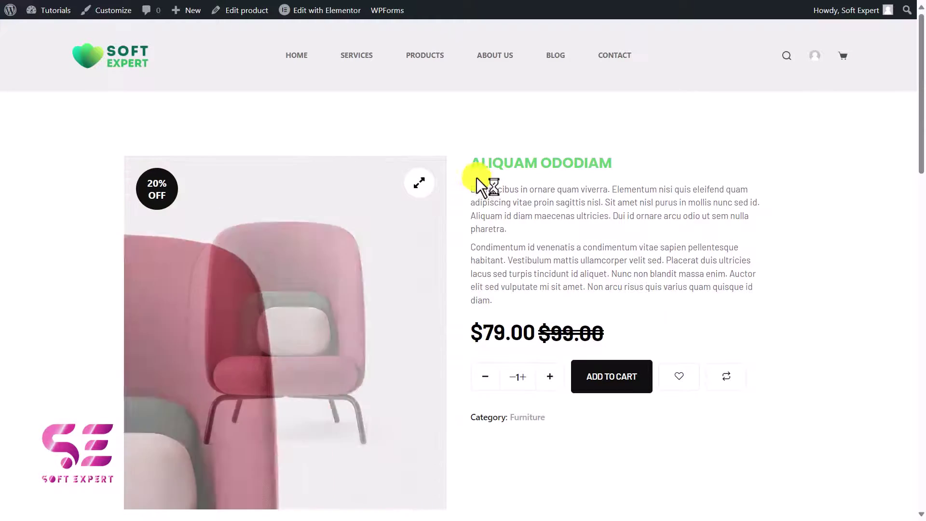
left_click_drag(517, 202, 548, 269)
left_click(547, 269)
scroll(606, 383, "down", 1)
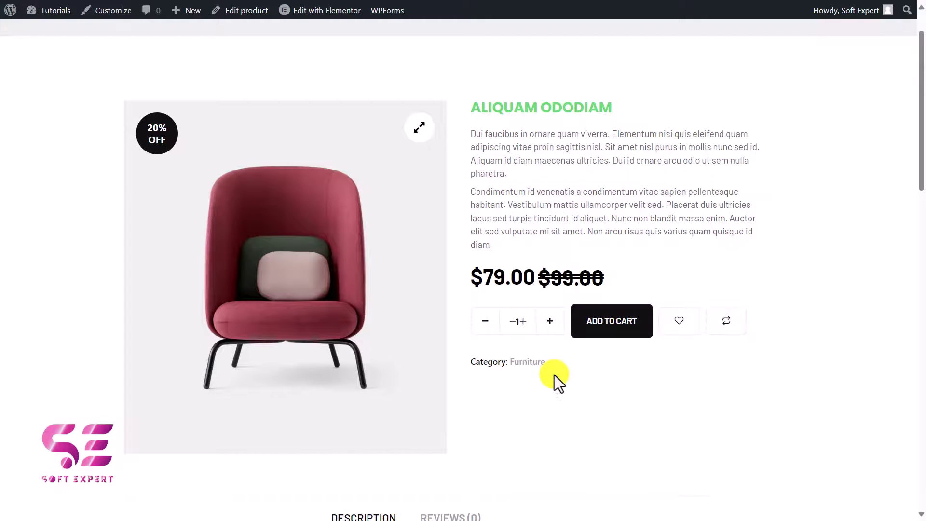
scroll(554, 375, "down", 7)
scroll(554, 374, "up", 7)
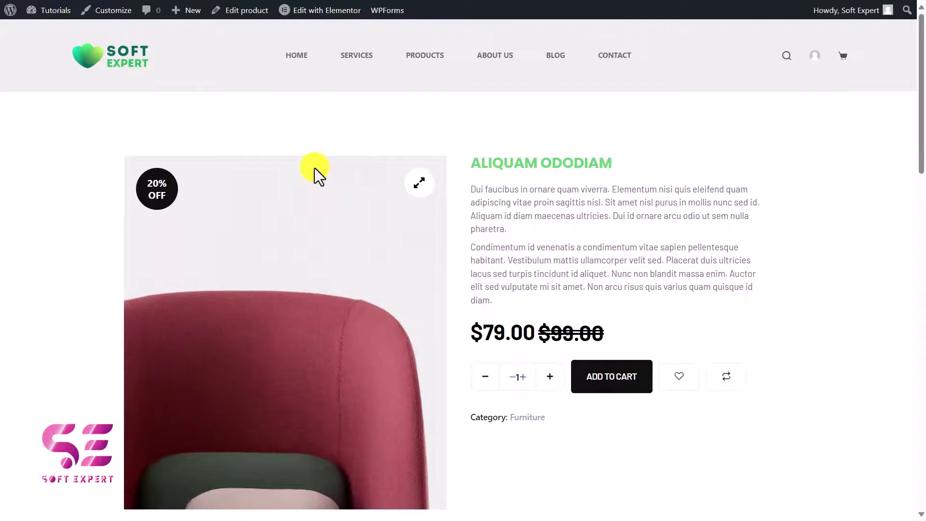
Step: Start a new ShopEngine builder template of type Cart and view its sample designs
left_click(53, 29)
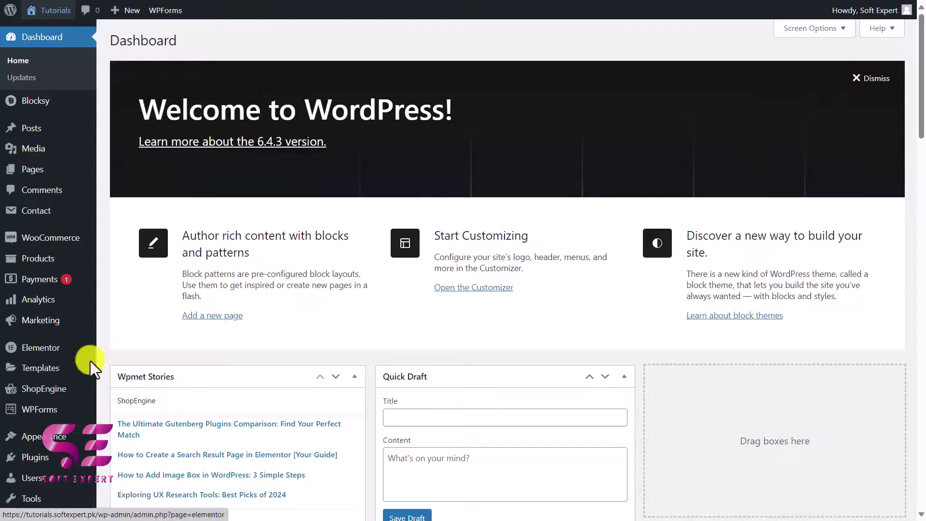
mouse_move(53, 390)
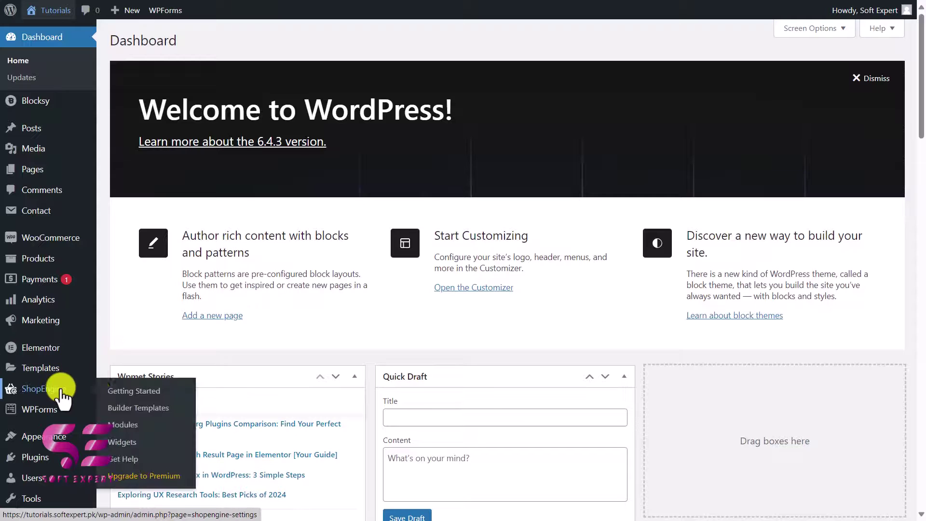
left_click(130, 410)
left_click(238, 42)
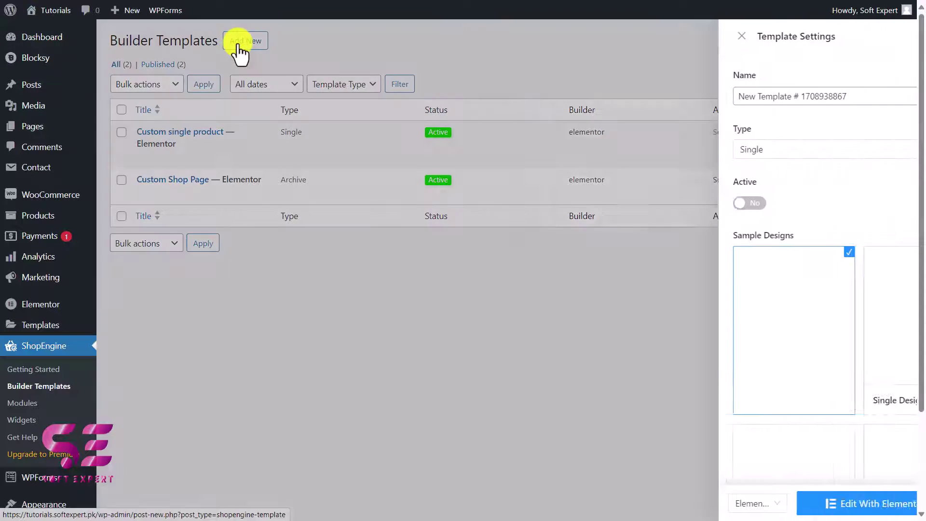
left_click(601, 151)
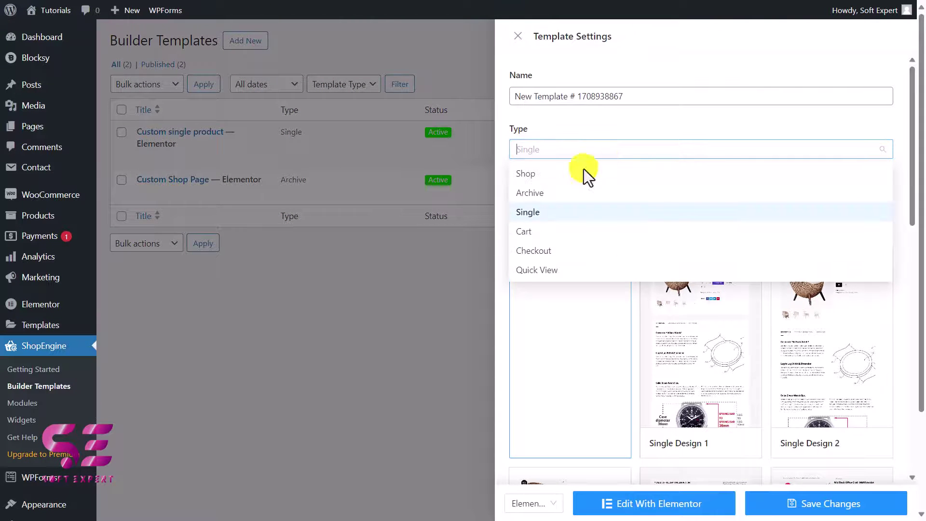
left_click(529, 233)
left_click_drag(622, 96, 547, 96)
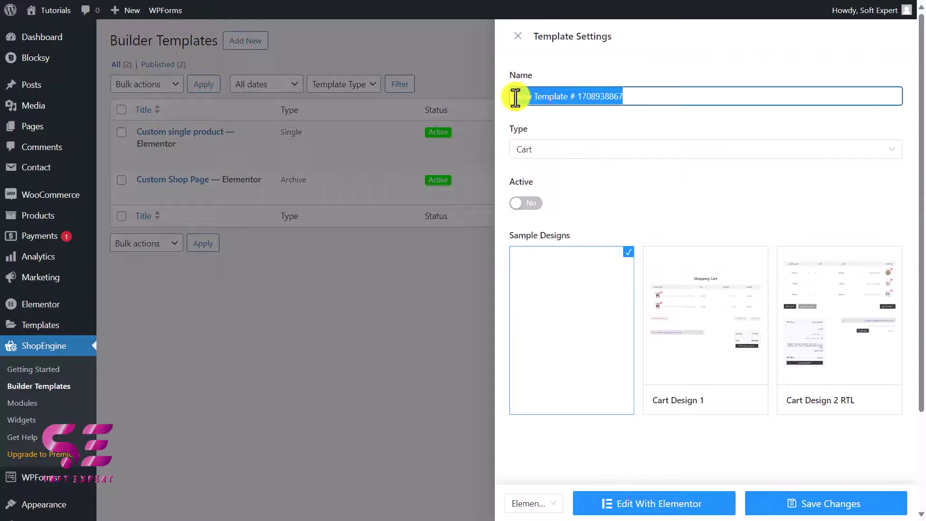
mouse_move(722, 293)
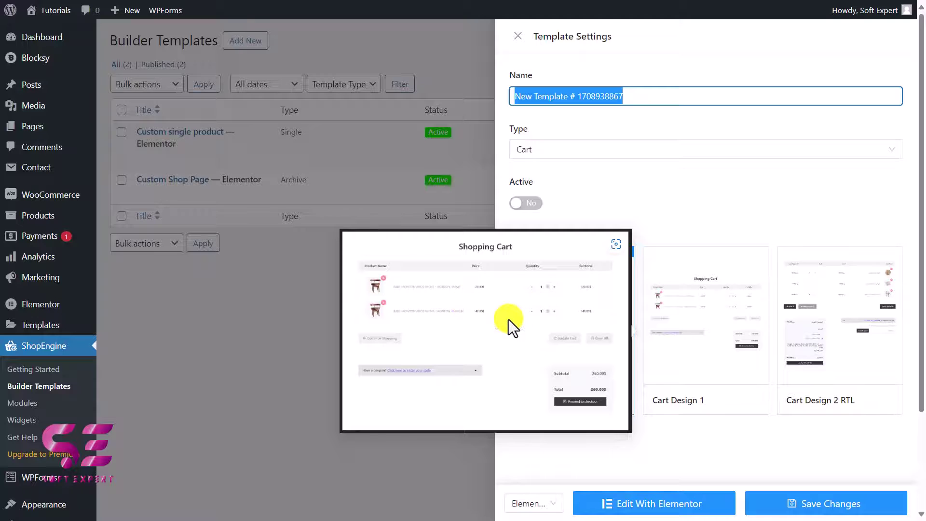
Step: Change the template type to Checkout, compare its sample designs, then switch to YouTube
left_click(535, 149)
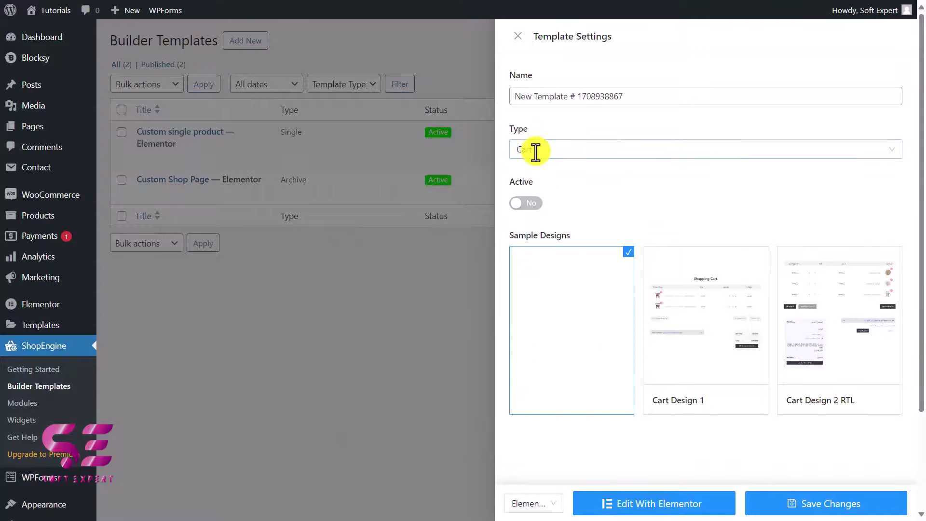
left_click(542, 253)
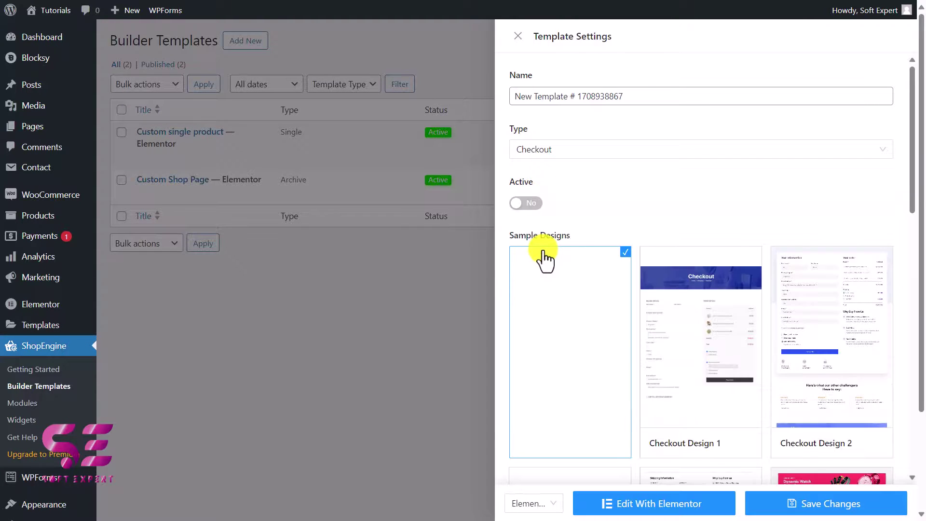
mouse_move(689, 314)
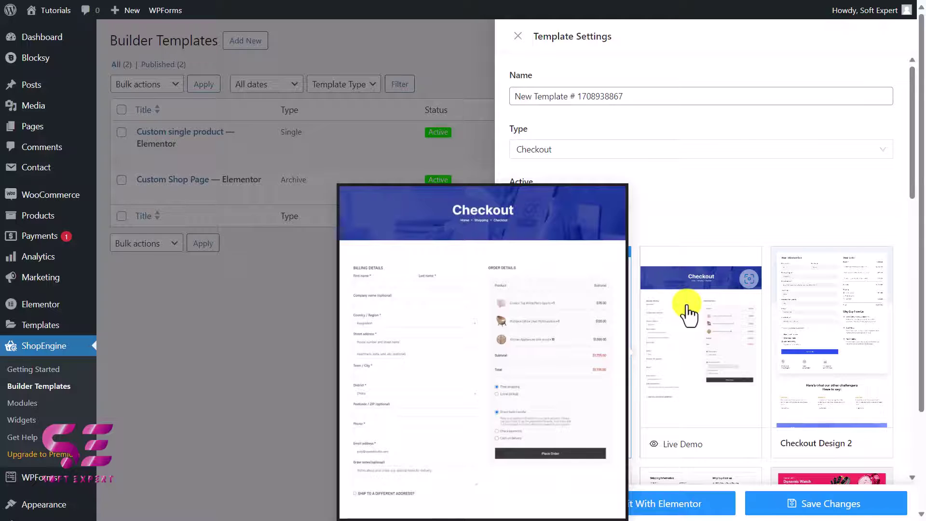
scroll(781, 482, "down", 3)
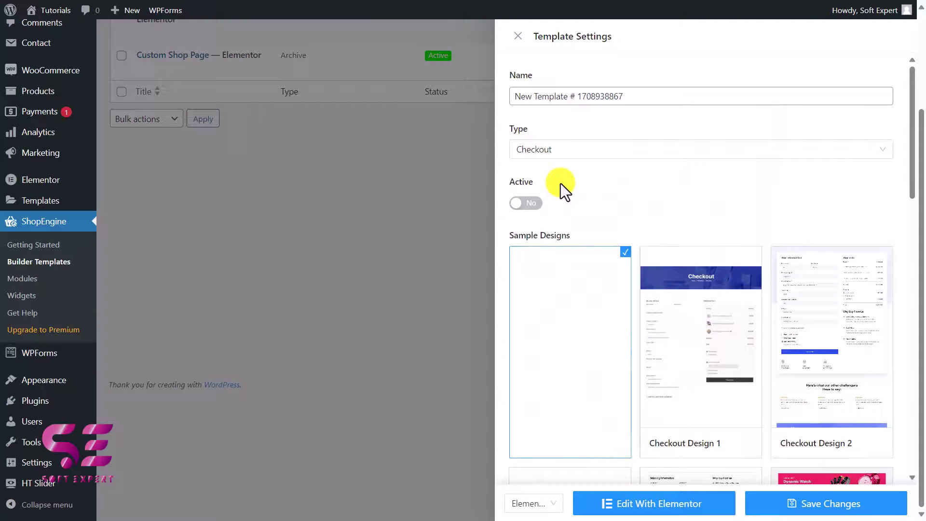
left_click(554, 151)
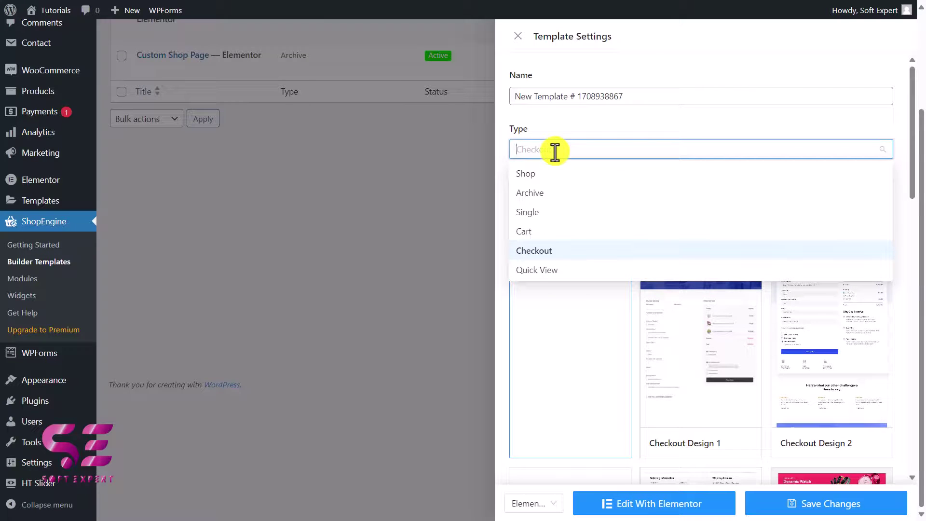
left_click(558, 153)
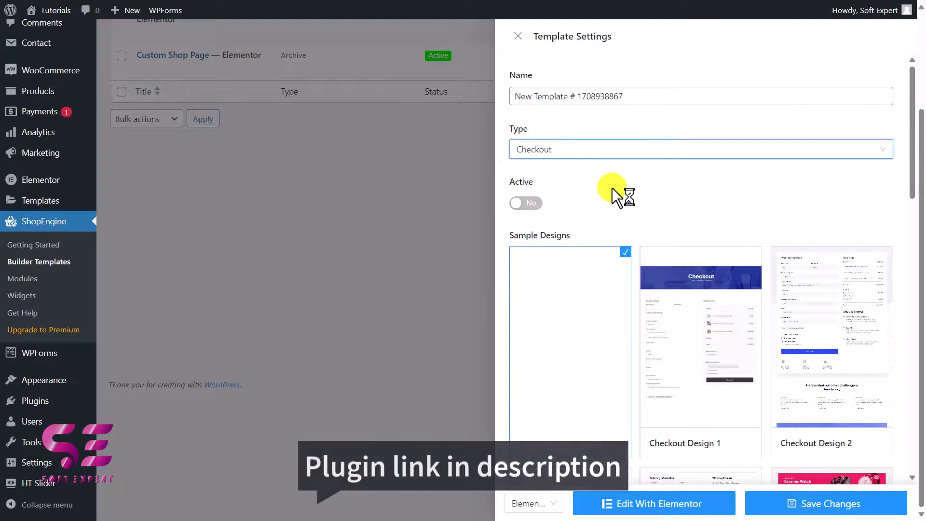
key("alt+Tab")
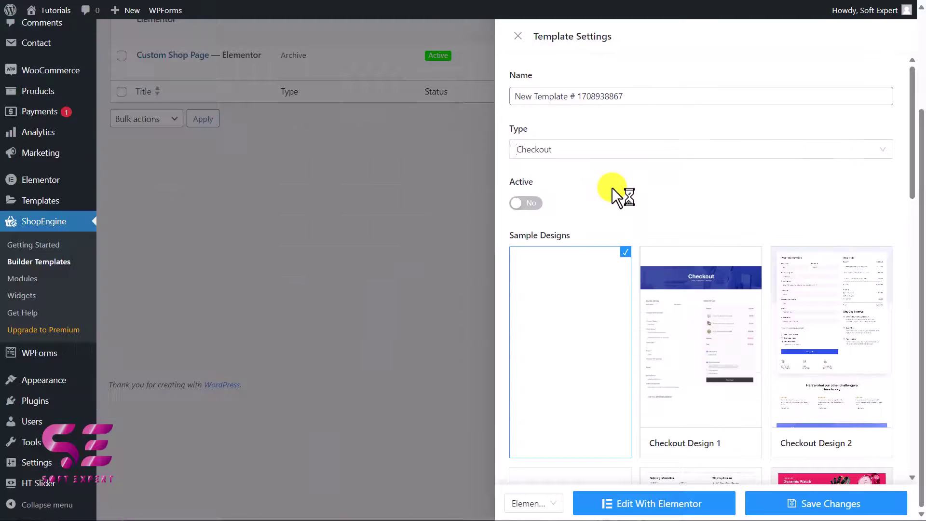
scroll(586, 256, "down", 10)
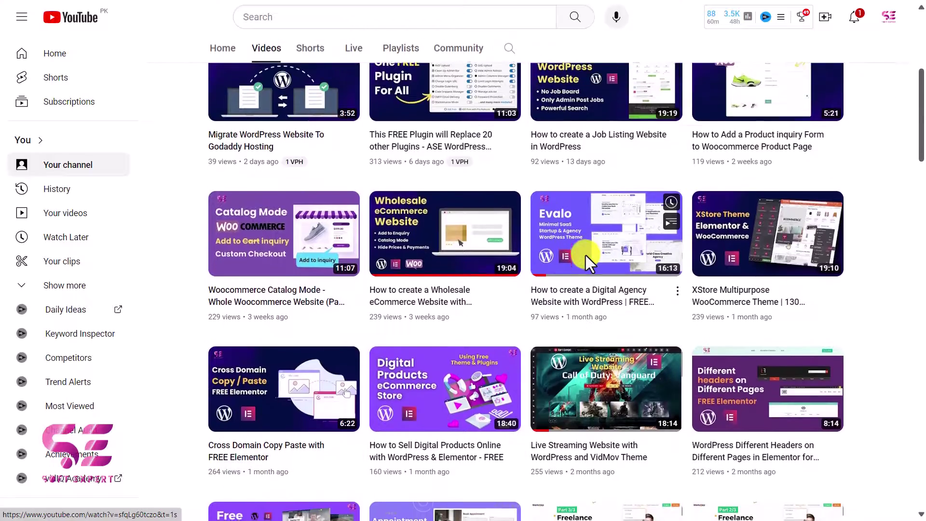
scroll(586, 256, "down", 13)
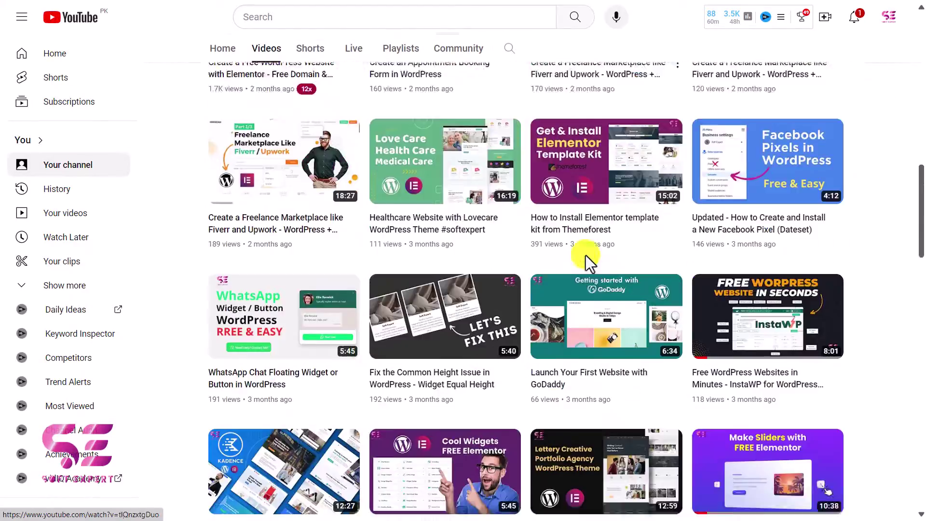
scroll(585, 255, "down", 14)
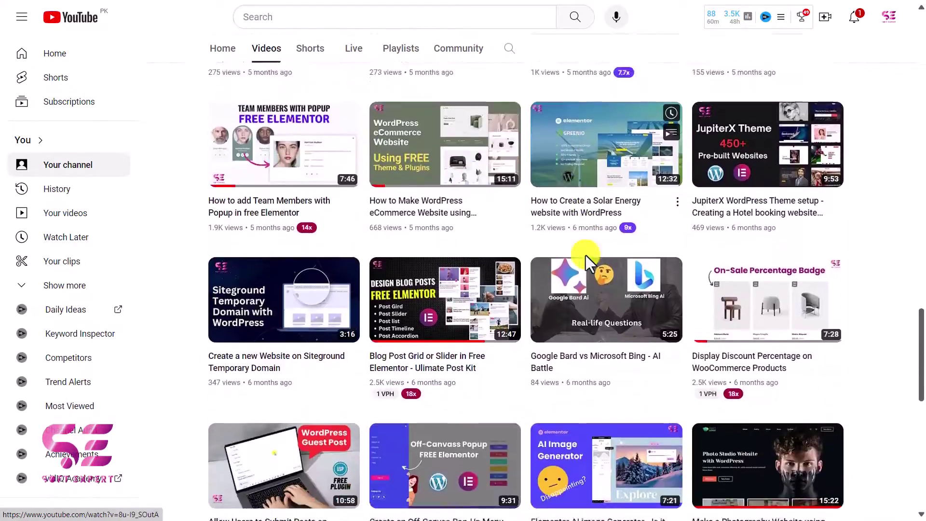
scroll(585, 256, "down", 11)
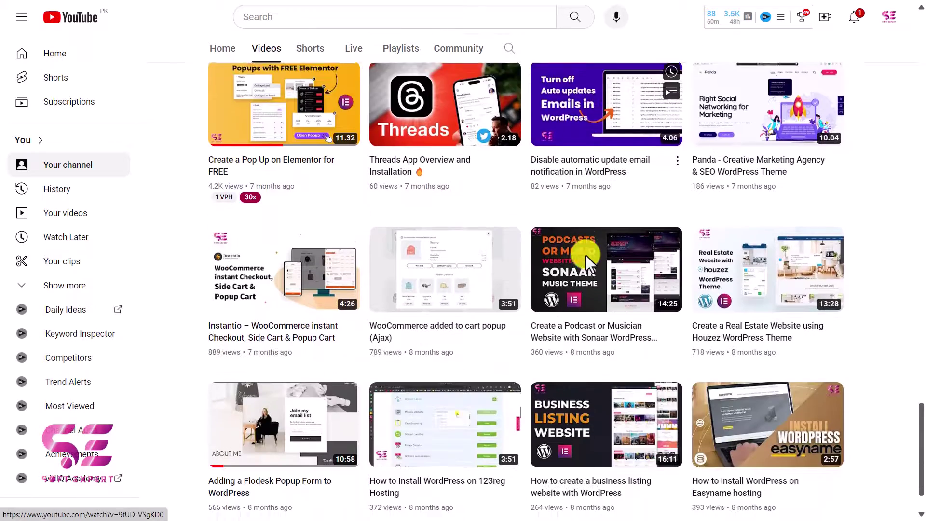